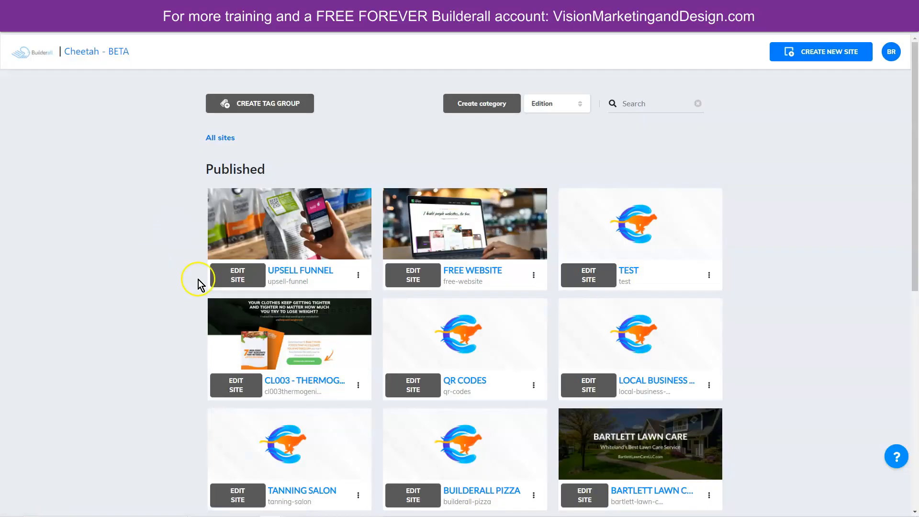
- Open the front end sales page of the Upsell Funnel site for editing and move its BUY NOW button slightly down
click(238, 272)
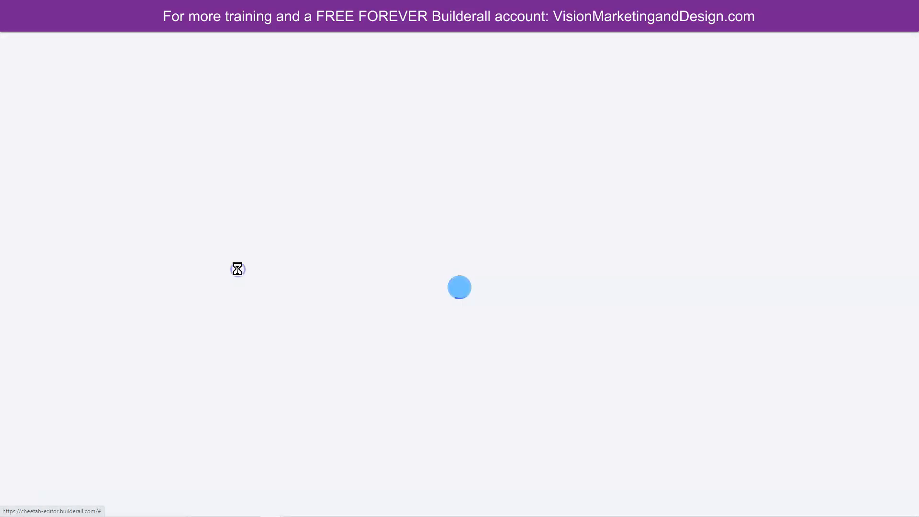
mouse_move(716, 182)
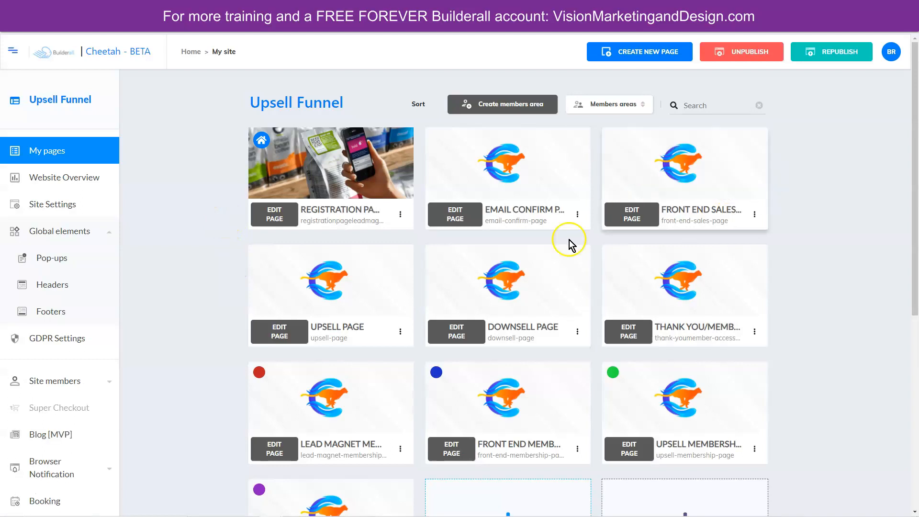
click(632, 214)
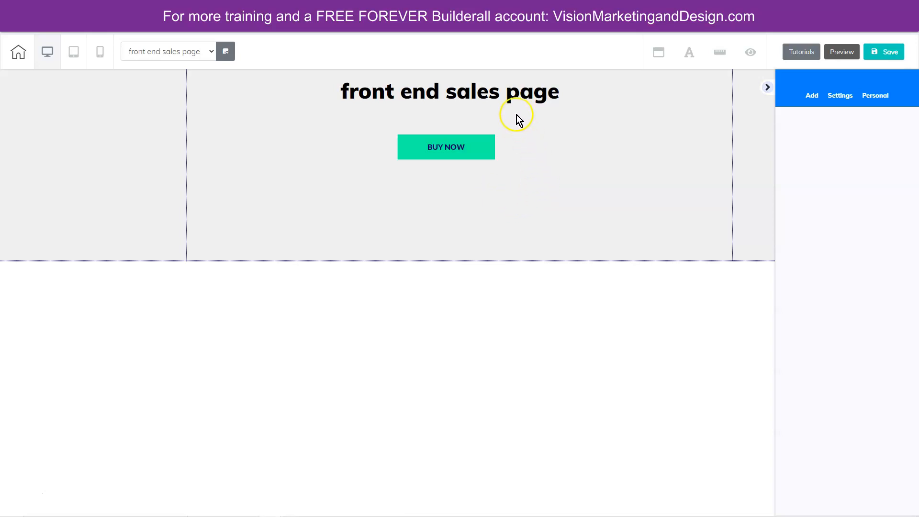
drag(431, 148, 547, 178)
click(415, 155)
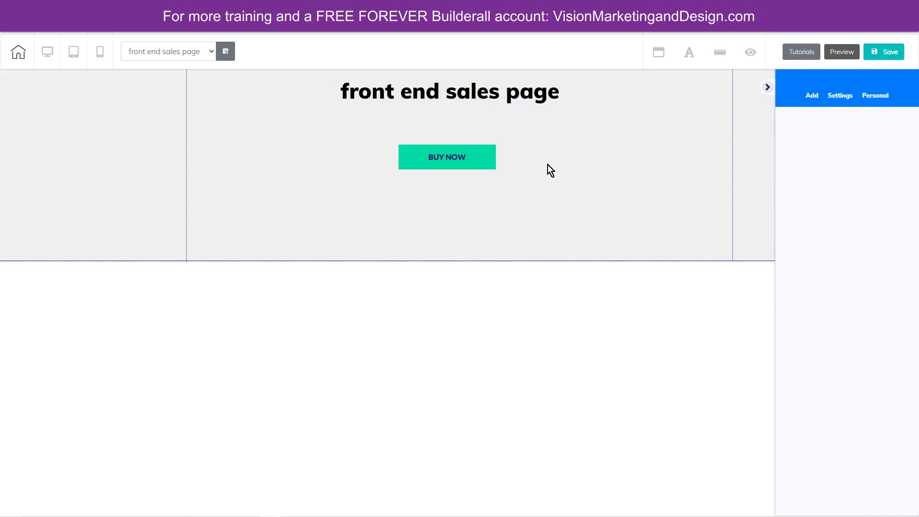
- Add the Checkout panel from the Checkout Banners category to the page
click(810, 97)
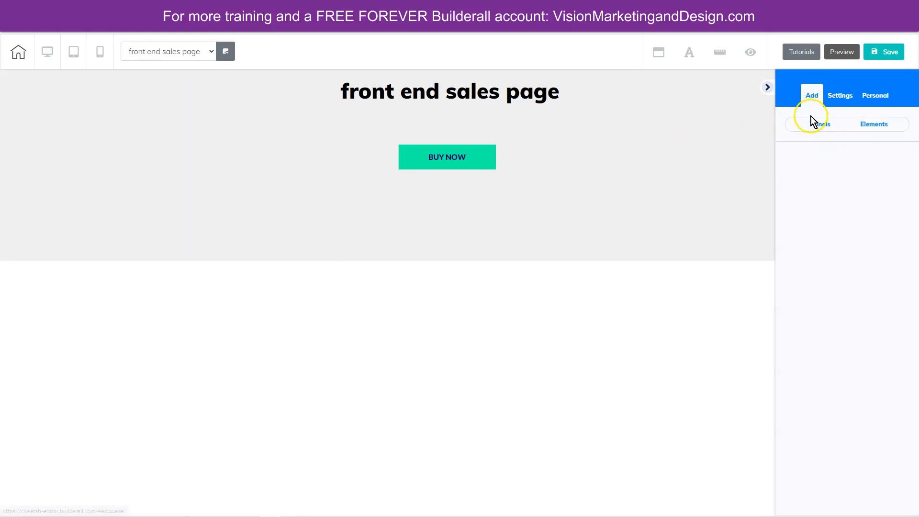
click(815, 125)
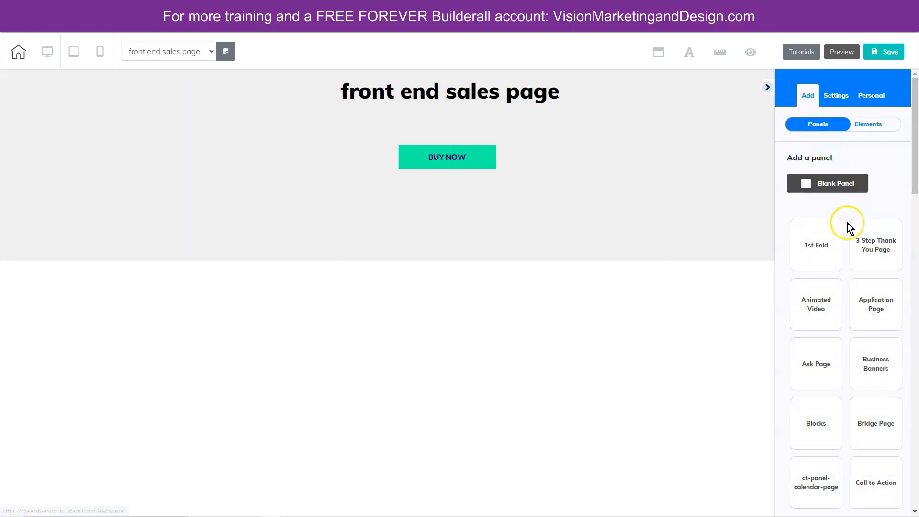
scroll(840, 308, down, 5)
scroll(839, 308, down, 2)
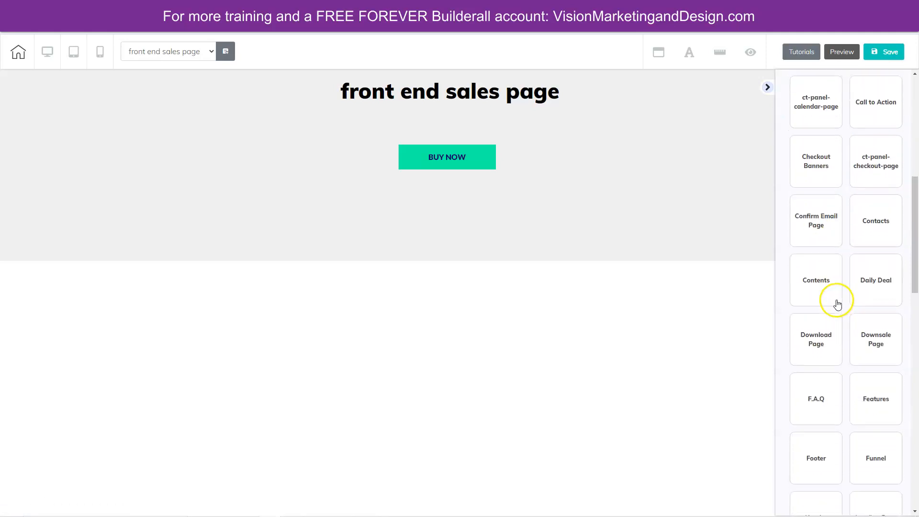
click(817, 162)
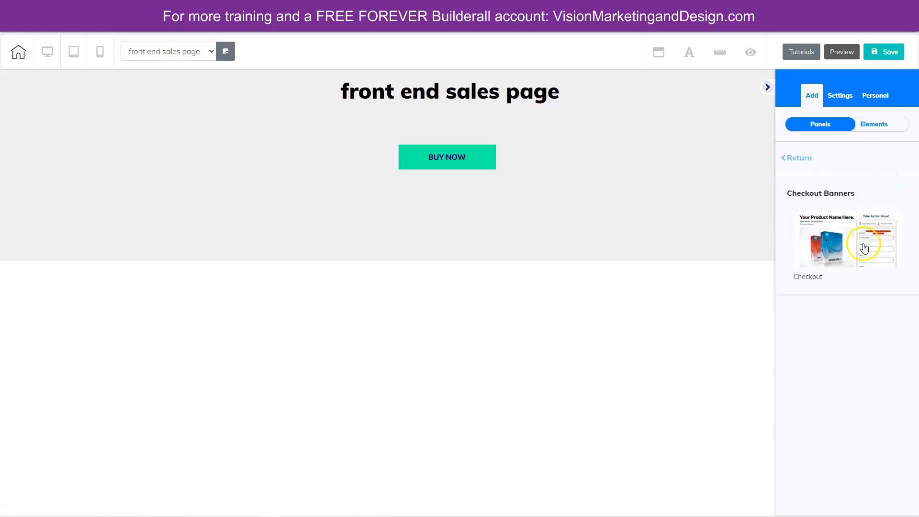
click(832, 231)
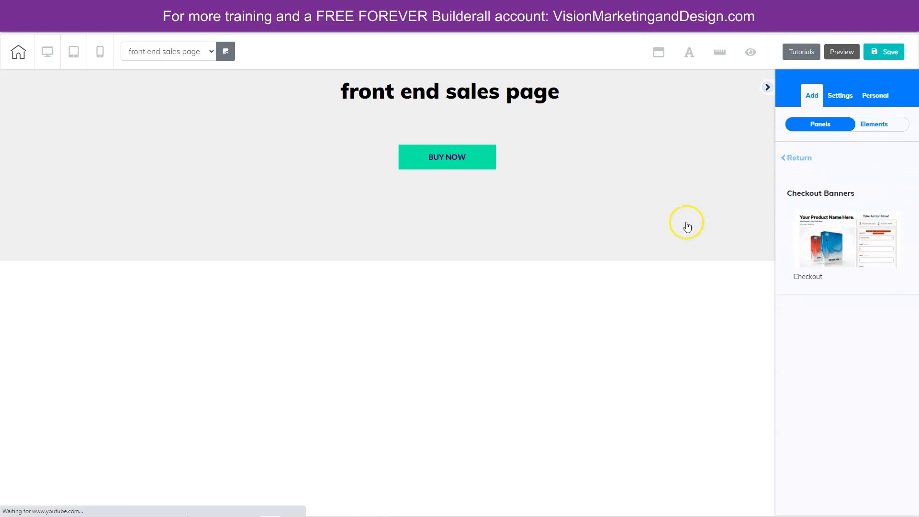
- Delete the checkout form iframe and the red iframe-code placeholder text from the order box
scroll(685, 223, down, 5)
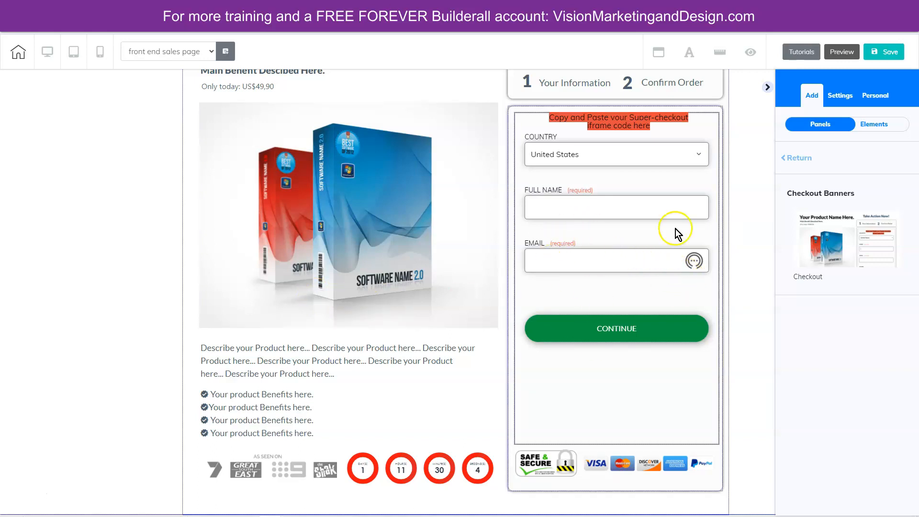
click(622, 213)
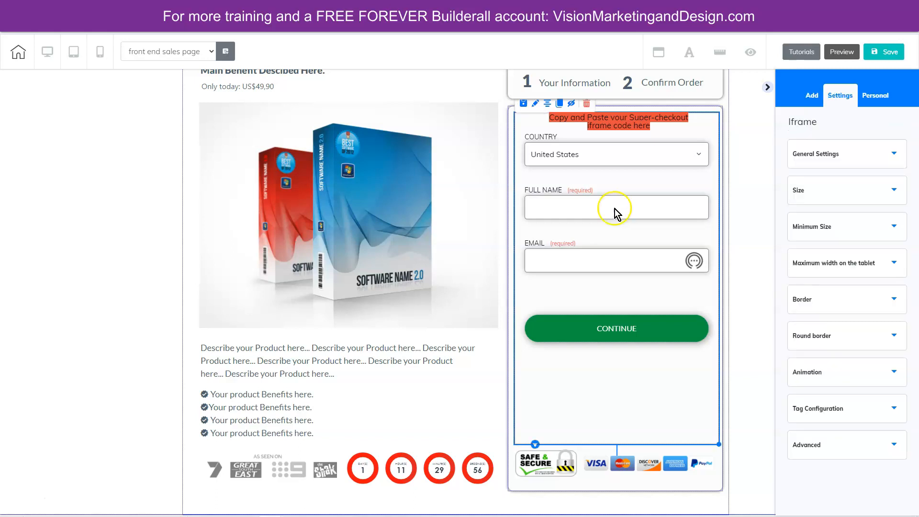
click(586, 104)
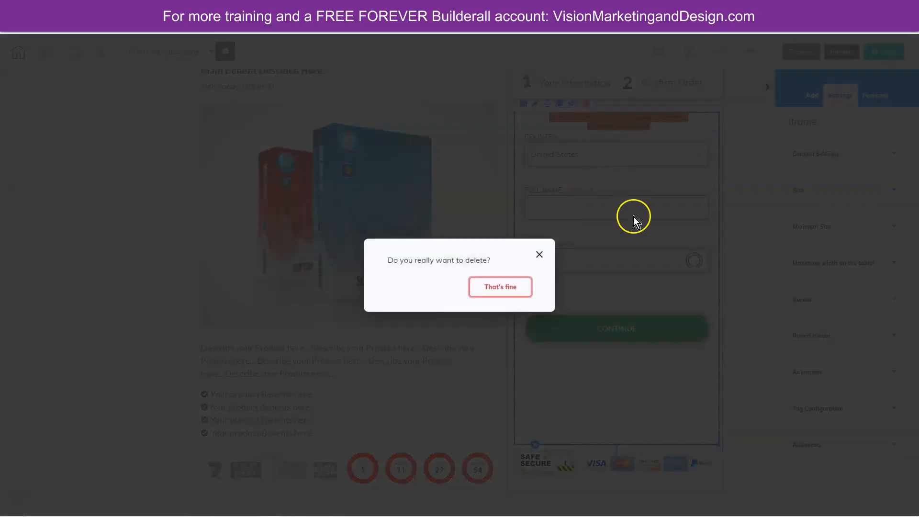
click(515, 284)
click(636, 129)
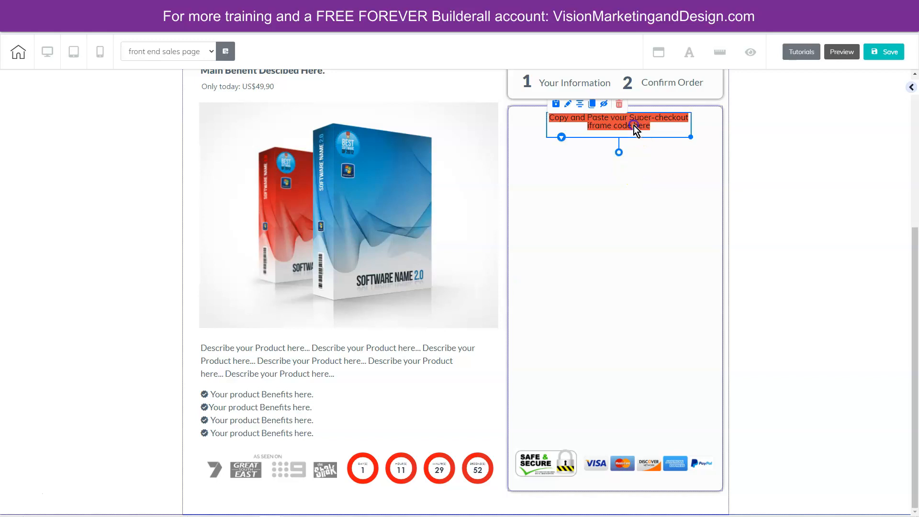
click(618, 103)
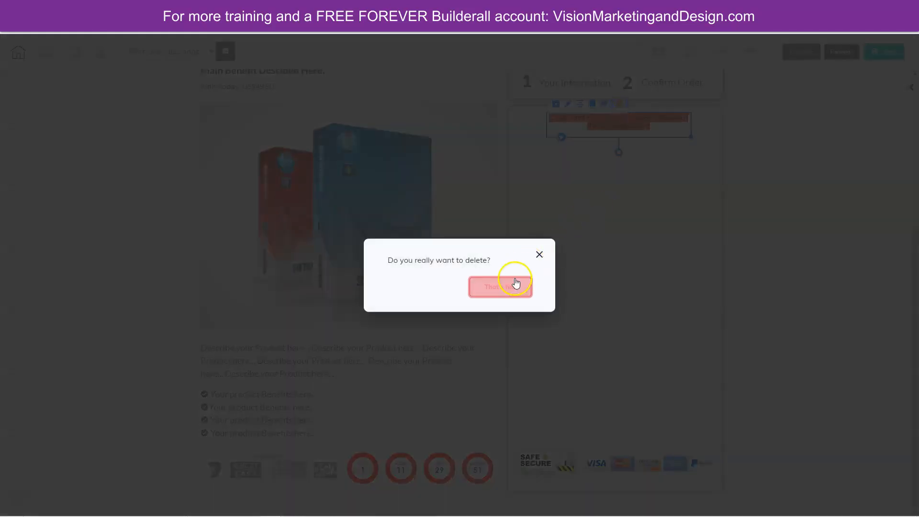
click(515, 285)
- Move the BUY NOW button into the order box just above the payment logos and widen it
scroll(451, 158, up, 3)
drag(445, 74, 615, 420)
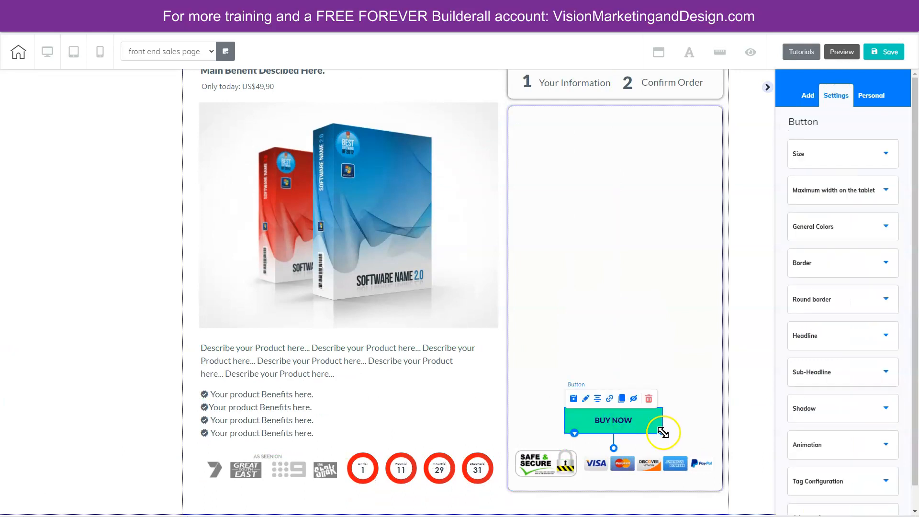
drag(636, 423, 612, 427)
- Delete the grey panel containing the "front end sales page" heading
scroll(626, 316, up, 2)
scroll(626, 322, up, 3)
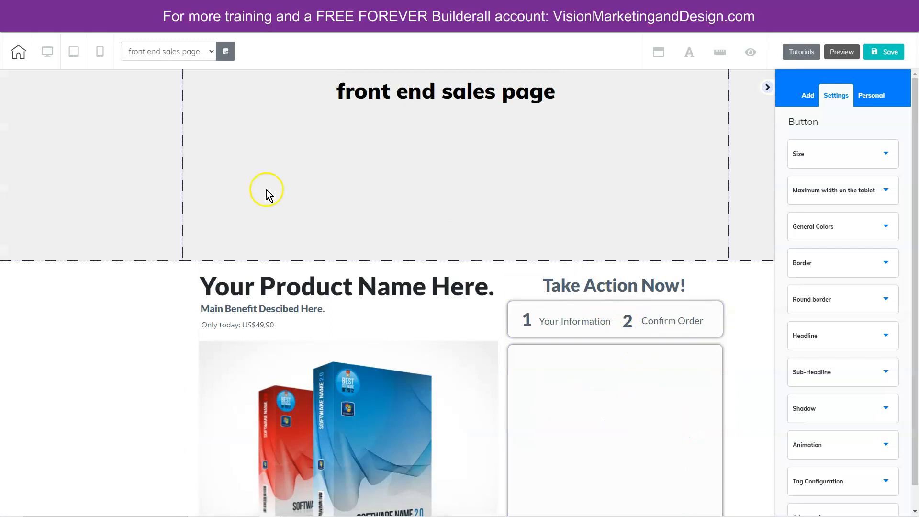
click(191, 149)
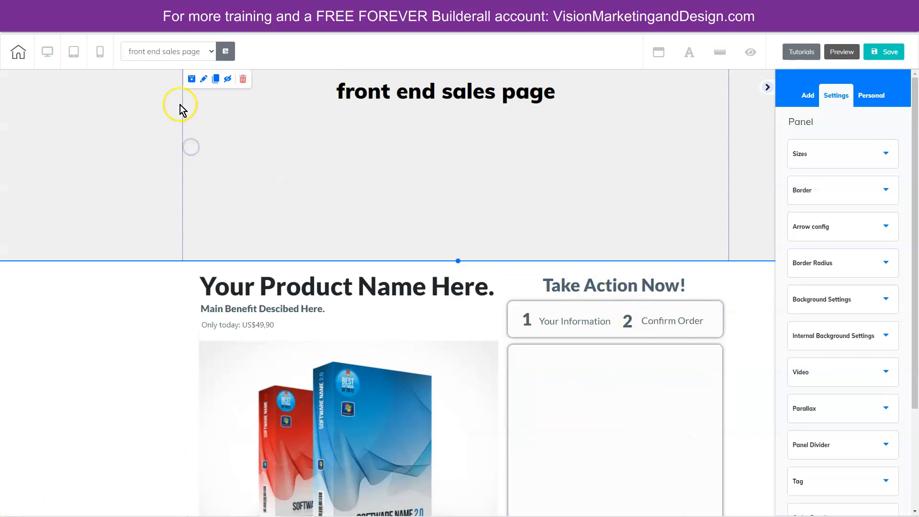
click(244, 80)
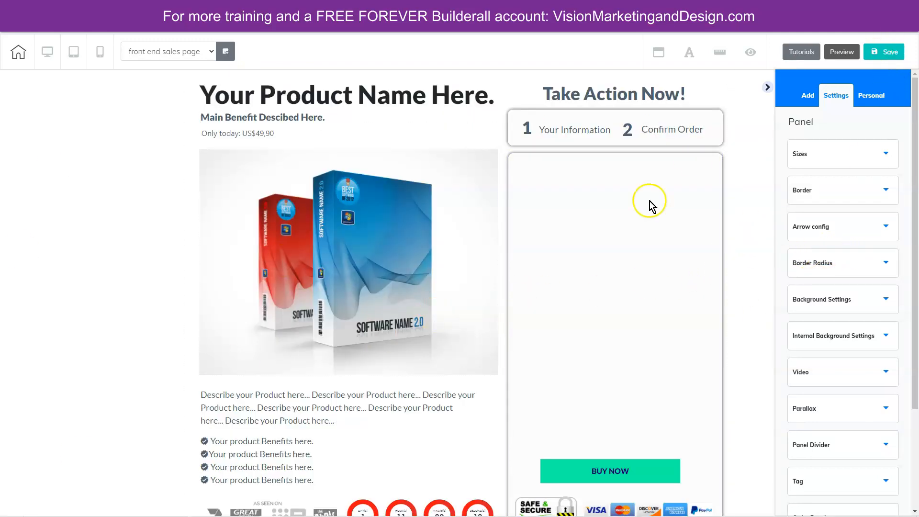
- Save the page and publish the site, closing the publication notice
click(874, 52)
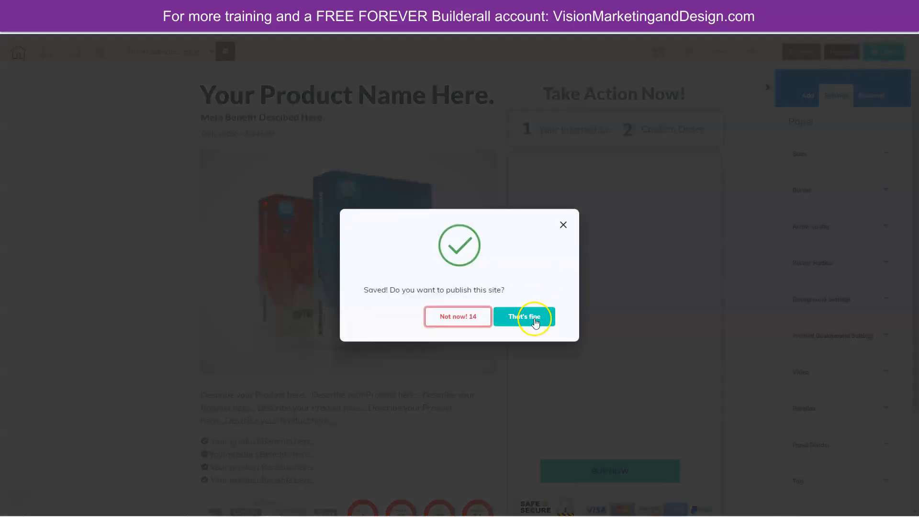
click(531, 316)
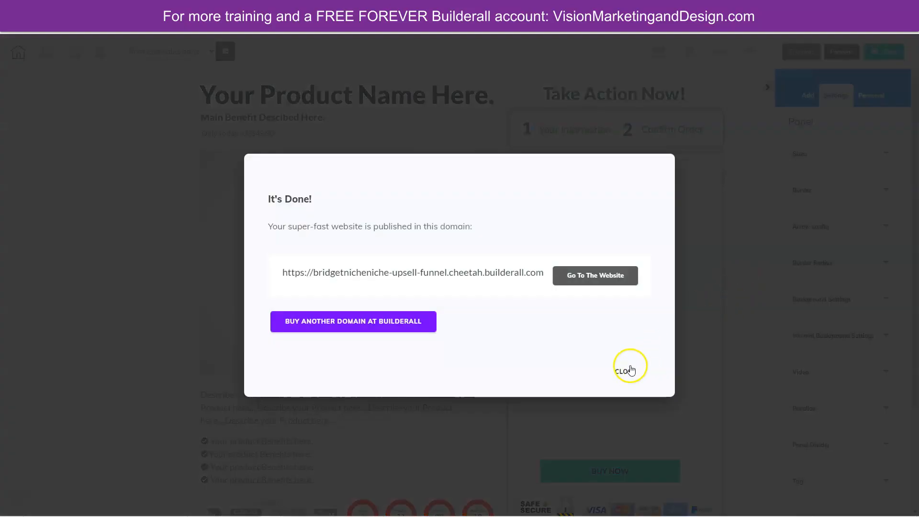
click(628, 369)
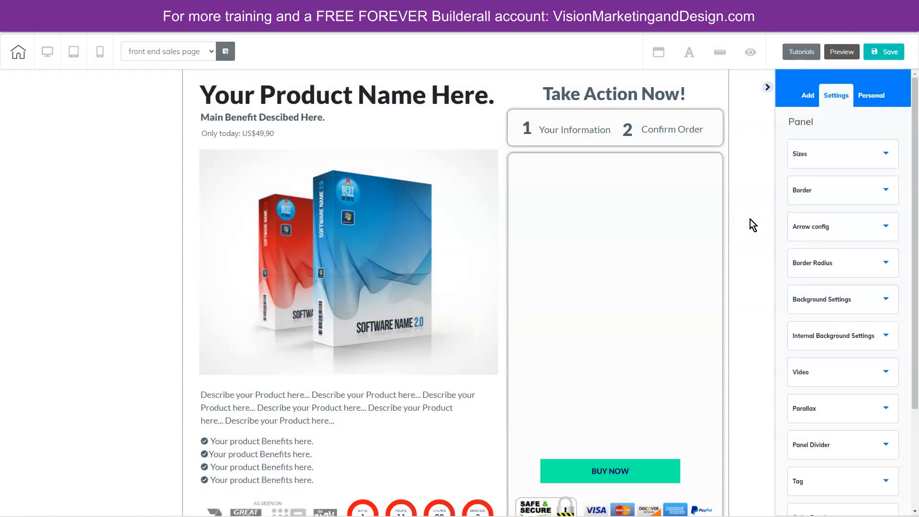
- Replace the software box image with an uploaded "Take the Challenge!" computer mockup and position it below the price line
click(739, 223)
click(427, 246)
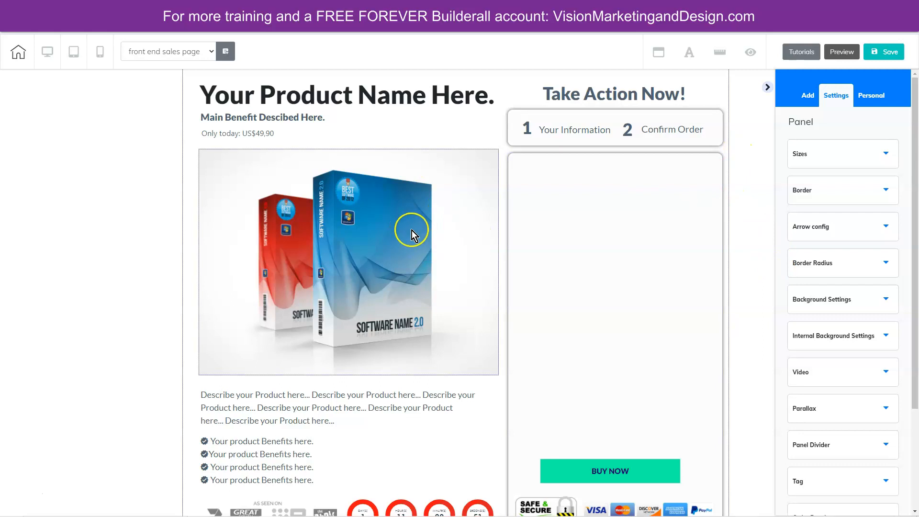
click(411, 231)
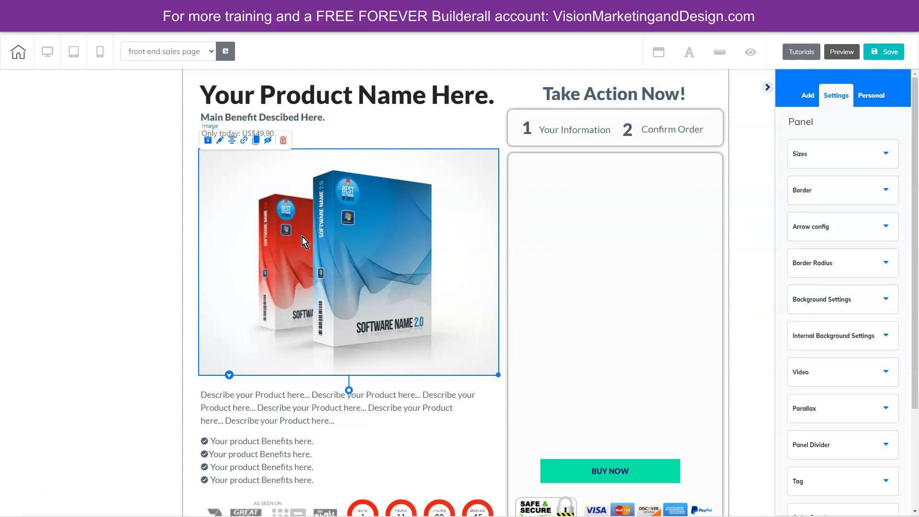
click(219, 141)
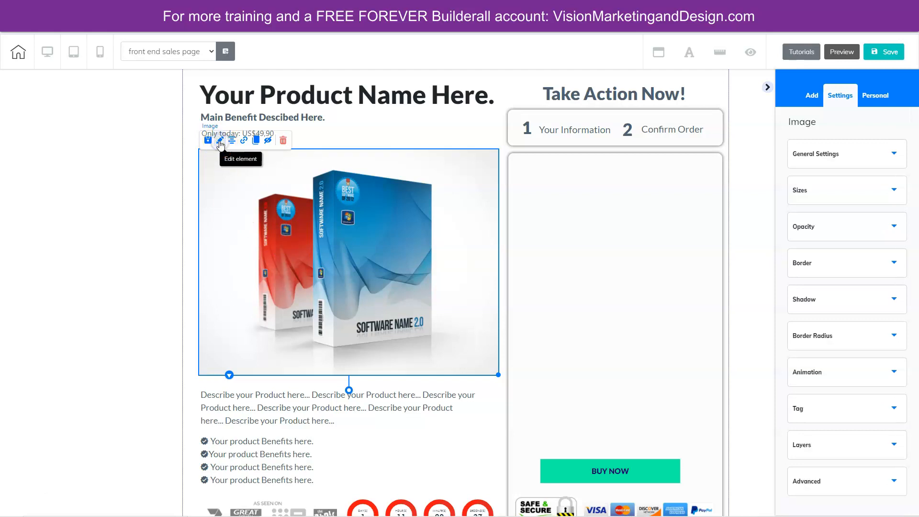
click(857, 155)
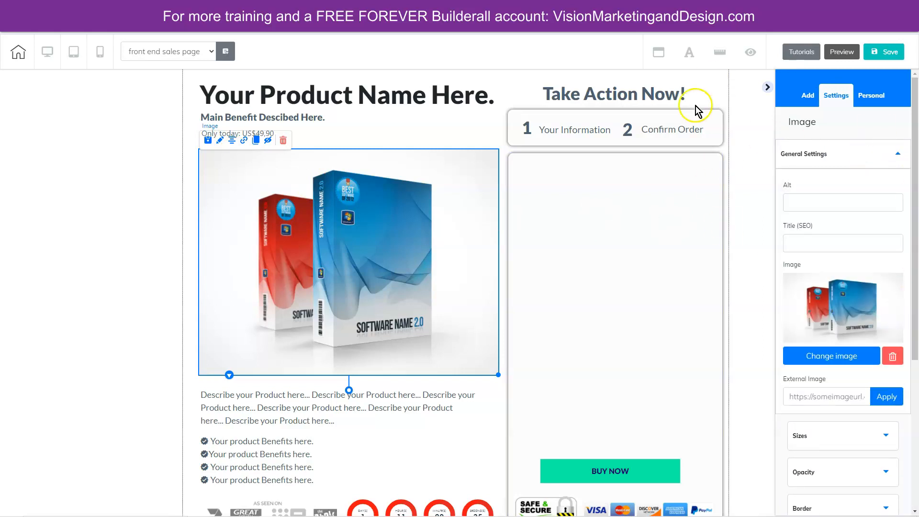
click(841, 357)
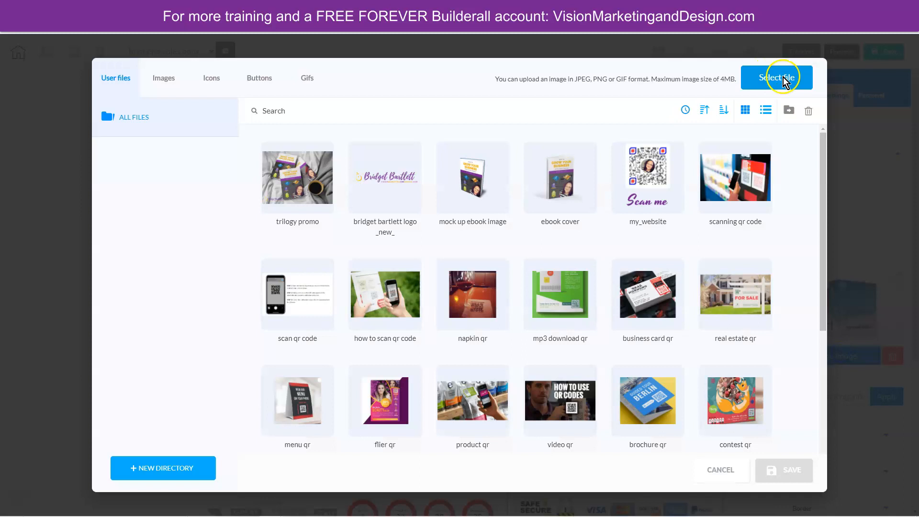
click(783, 78)
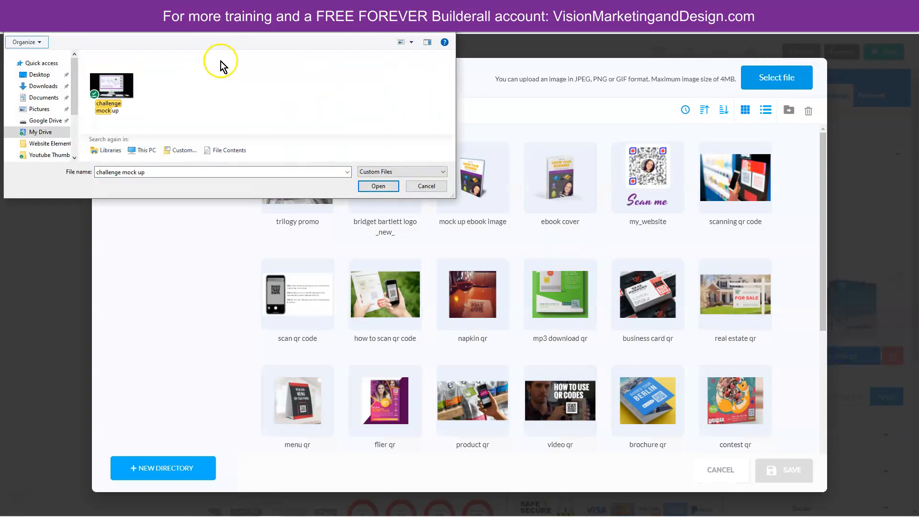
double_click(114, 62)
click(298, 156)
click(785, 471)
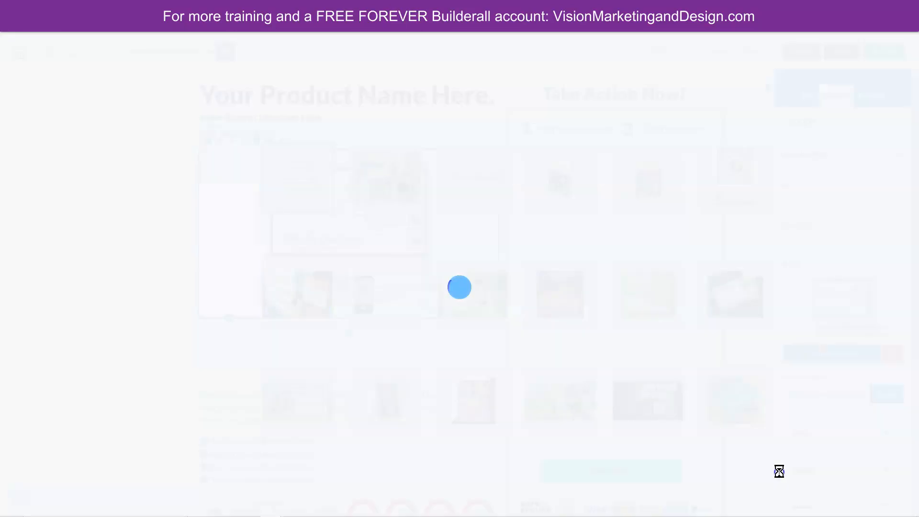
drag(318, 239, 312, 282)
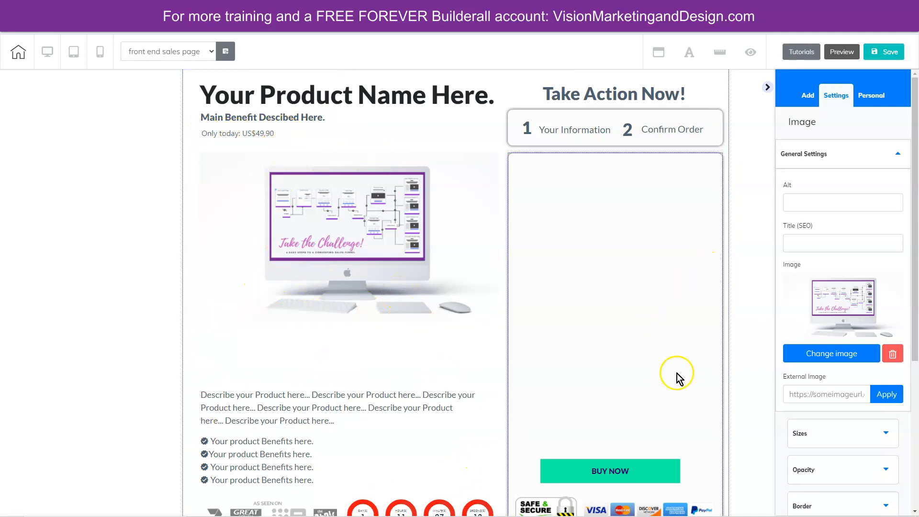
- Move the product description, benefits list, countdown timer and "As seen on" logos into the order box above the BUY NOW button
scroll(743, 357, down, 1)
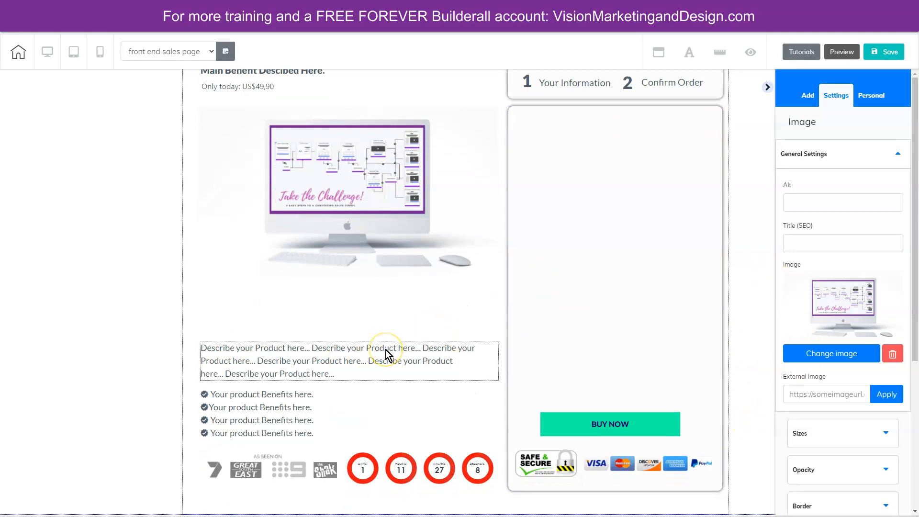
click(349, 357)
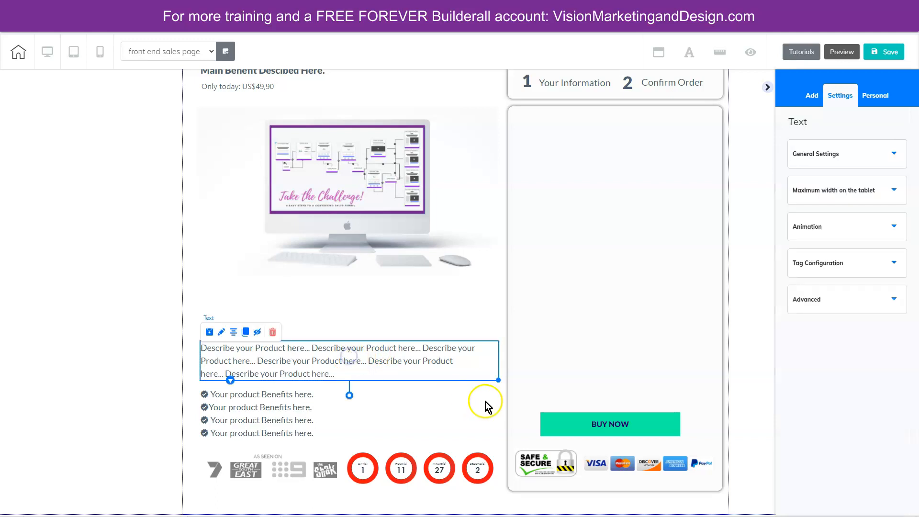
drag(486, 382, 419, 376)
click(622, 142)
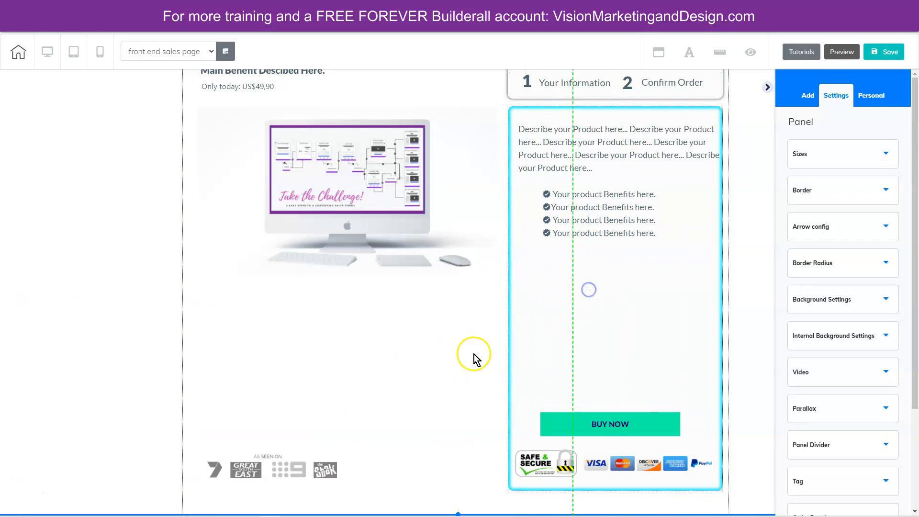
drag(303, 472, 644, 376)
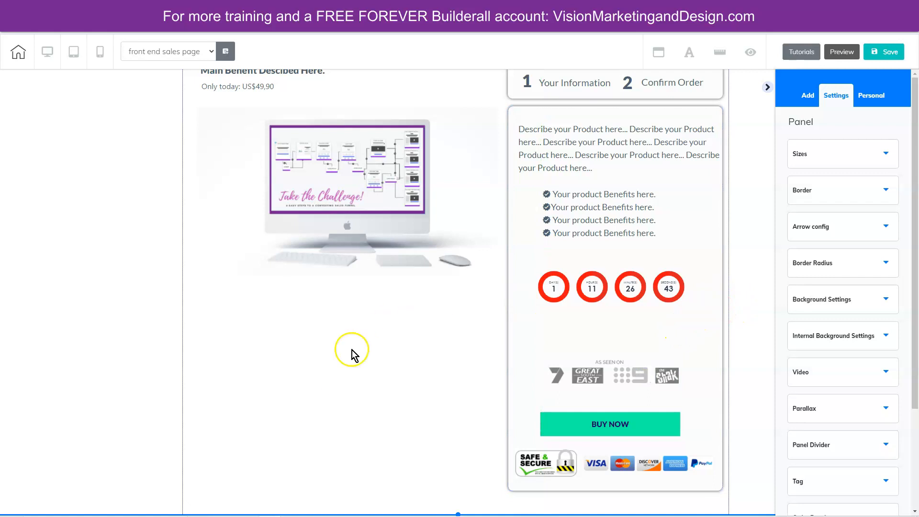
- Move the computer image, price line, main benefit text and product name heading down to free space above them
scroll(395, 415, up, 1)
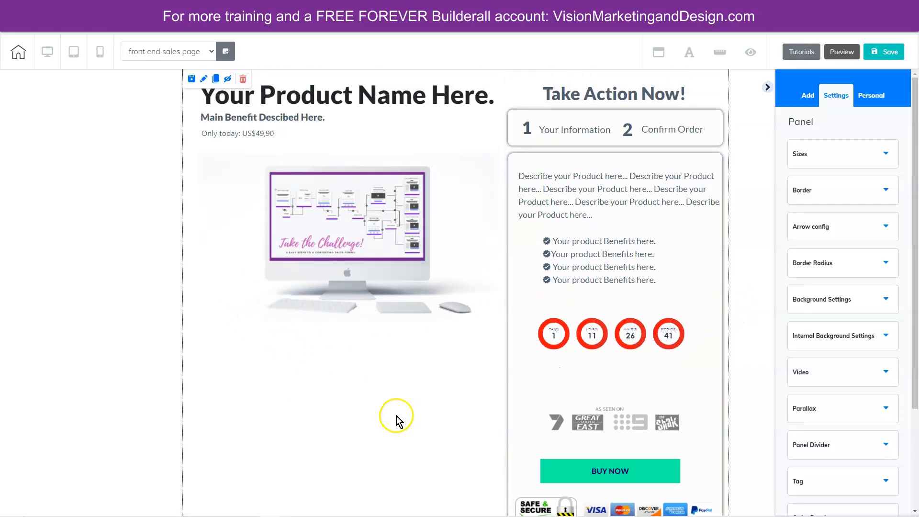
drag(350, 235, 351, 383)
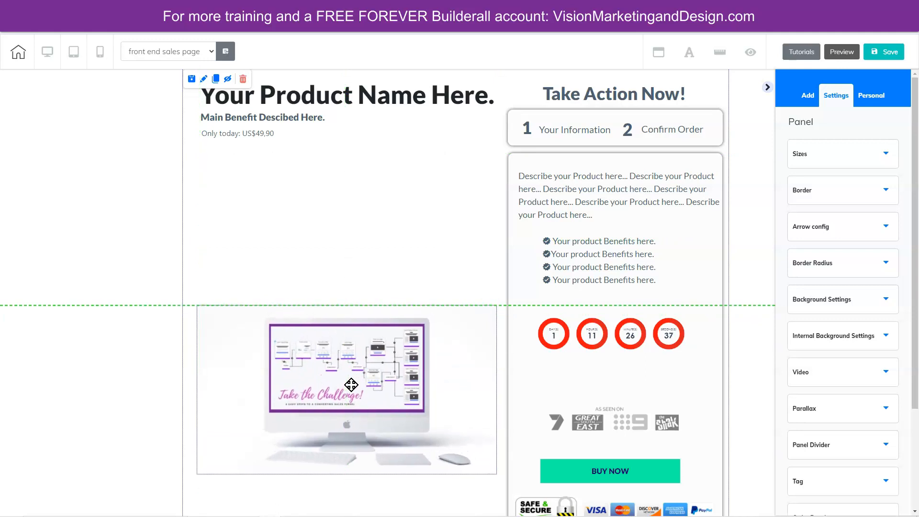
drag(265, 132, 265, 283)
drag(289, 119, 287, 252)
drag(334, 90, 334, 180)
- Add a blank panel below the checkout panel and select its placeholder text box
scroll(334, 181, down, 1)
click(809, 94)
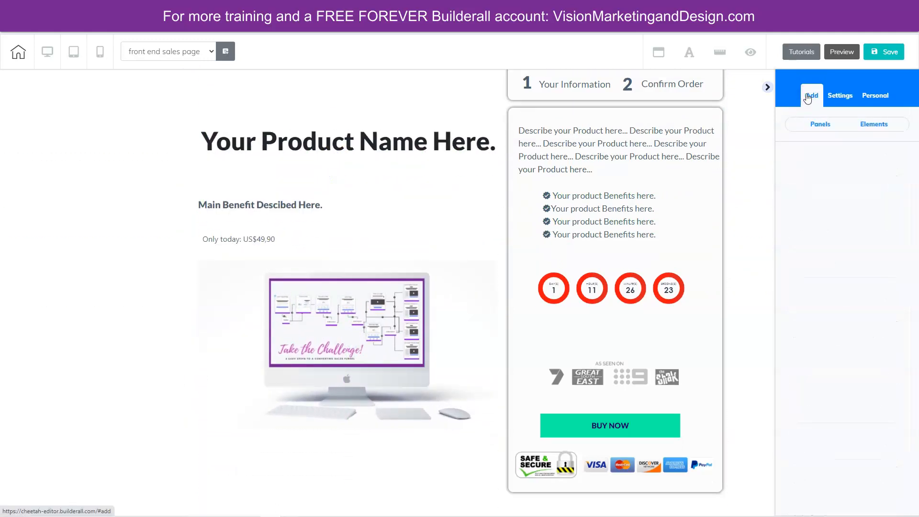
click(819, 124)
click(832, 182)
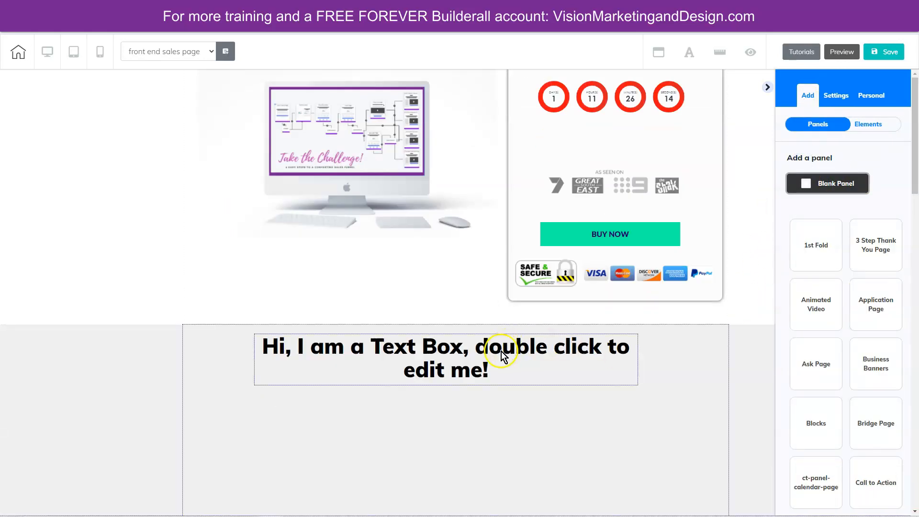
click(366, 360)
- Add three green square-cornered "Register Now" buttons in a row below the text box in the new panel
click(812, 96)
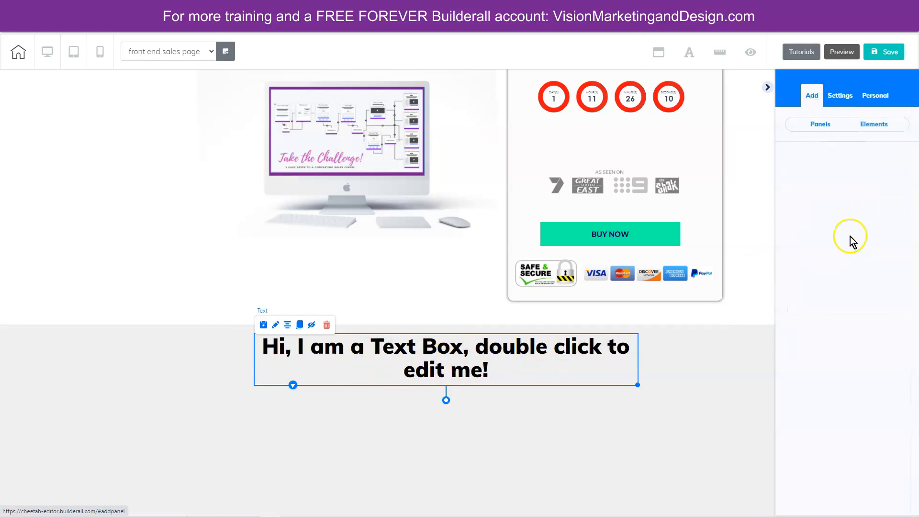
click(881, 125)
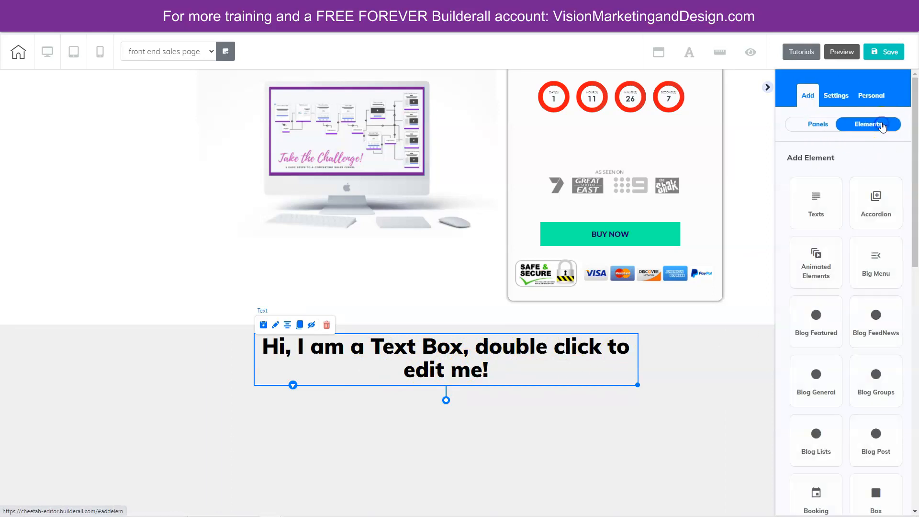
scroll(856, 287, down, 4)
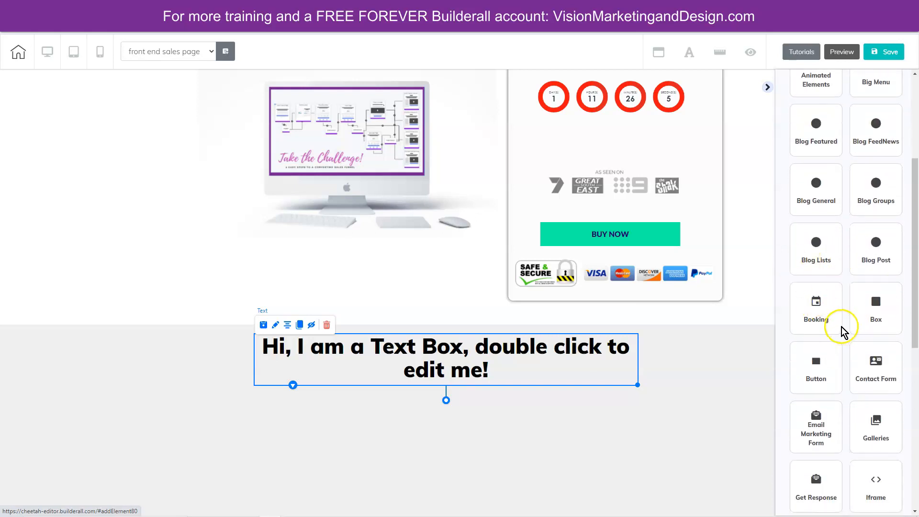
scroll(825, 285, down, 3)
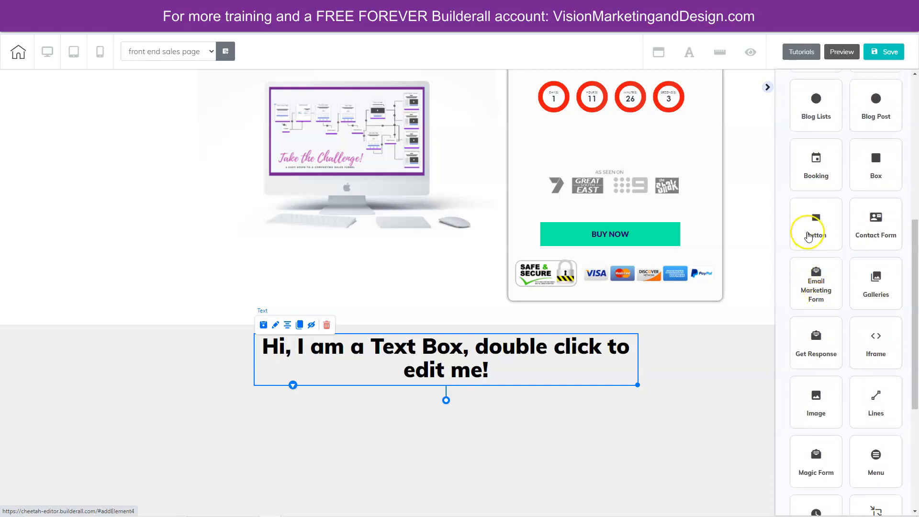
click(815, 232)
drag(857, 237, 546, 426)
drag(461, 416, 441, 432)
mouse_move(536, 419)
mouse_down()
mouse_move(537, 407)
mouse_move(537, 428)
mouse_up()
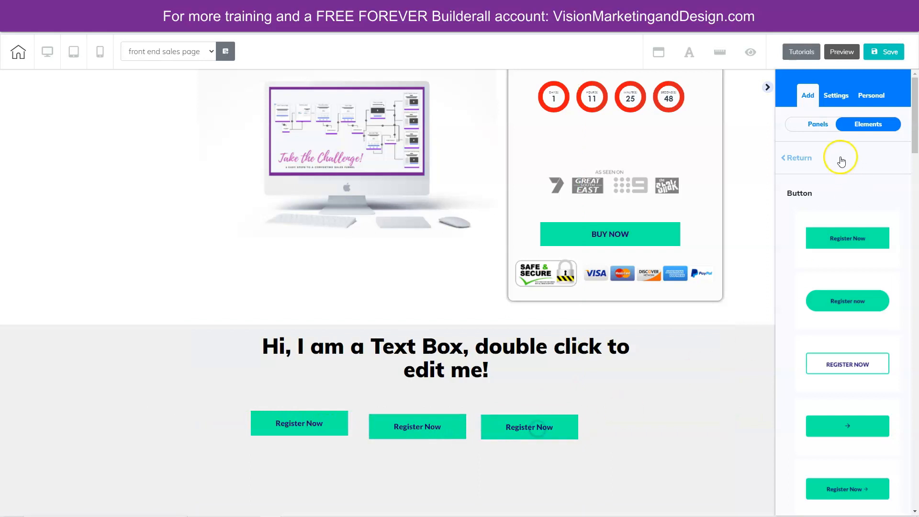
- Find the image elements and try to place a horizontal image to the left of the Register Now buttons
click(797, 158)
scroll(881, 320, down, 7)
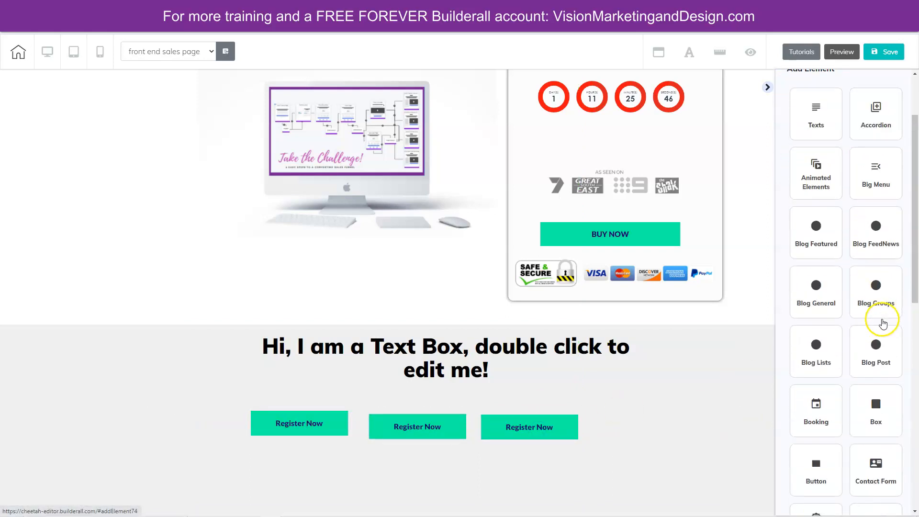
scroll(876, 306, down, 2)
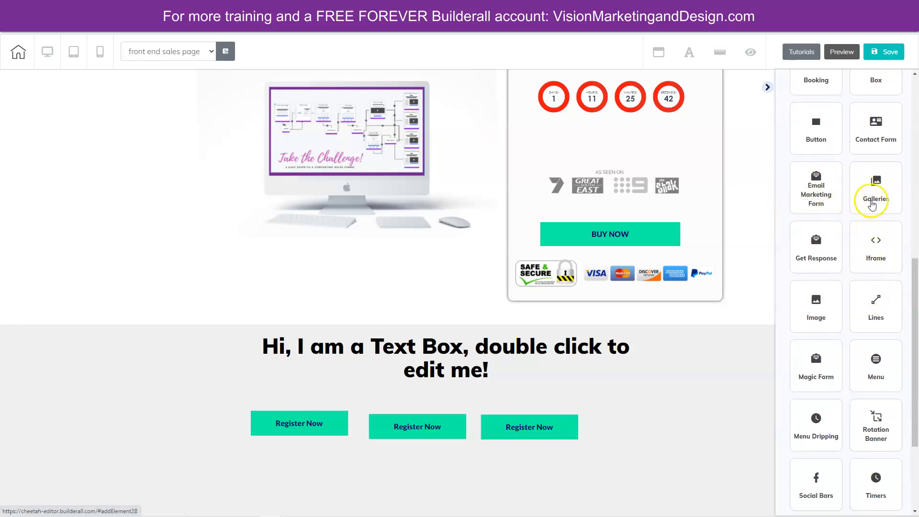
scroll(831, 263, down, 3)
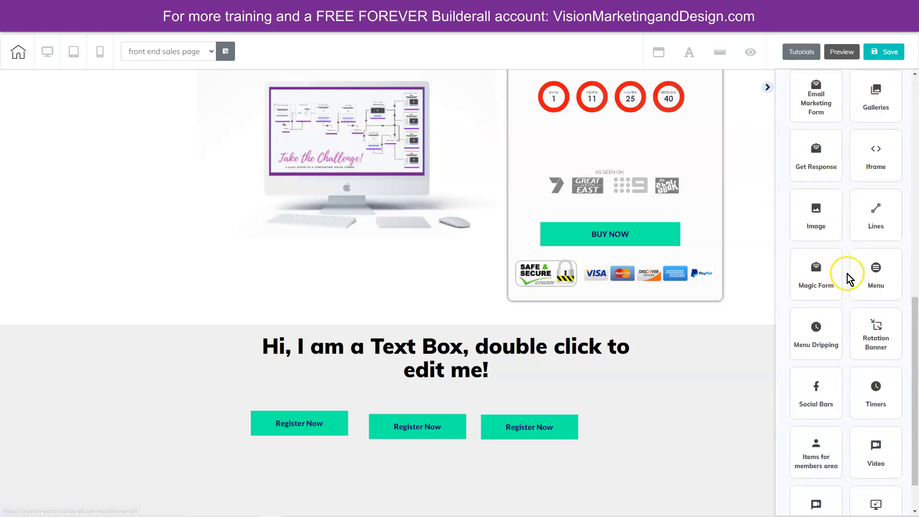
scroll(876, 242, up, 2)
click(808, 263)
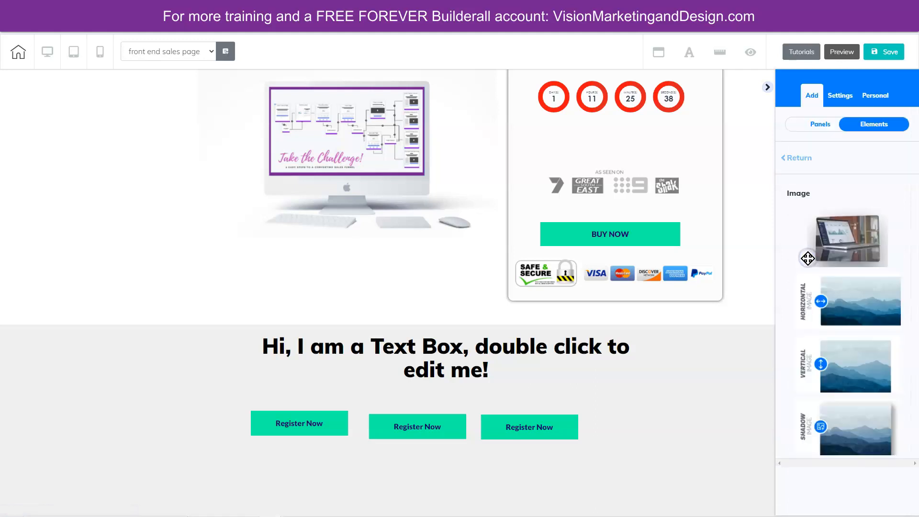
drag(864, 303, 149, 421)
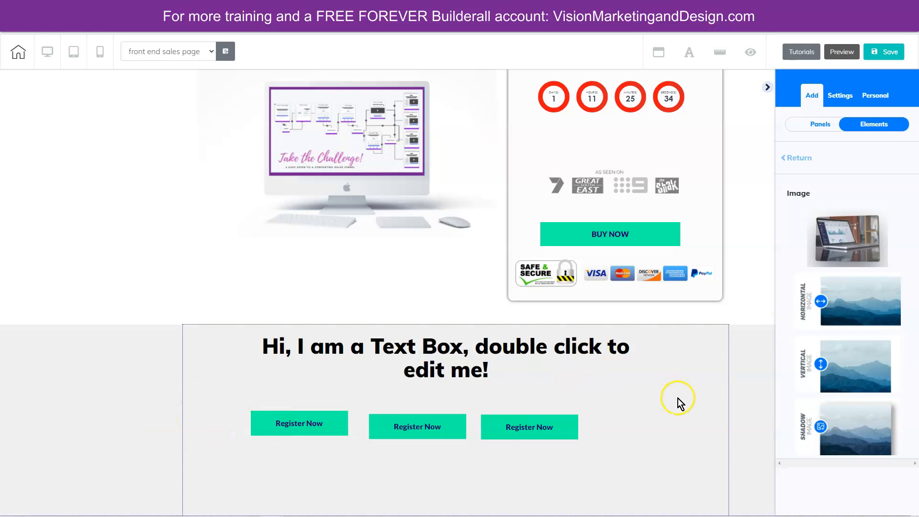
- Stack the three Register Now buttons vertically on the right side of the new panel to free space
drag(521, 425, 647, 388)
drag(408, 433, 581, 443)
drag(318, 428, 718, 443)
- Add a horizontal image to the new panel, extend the panel downward to contain it, and shift the image left
drag(862, 297, 357, 433)
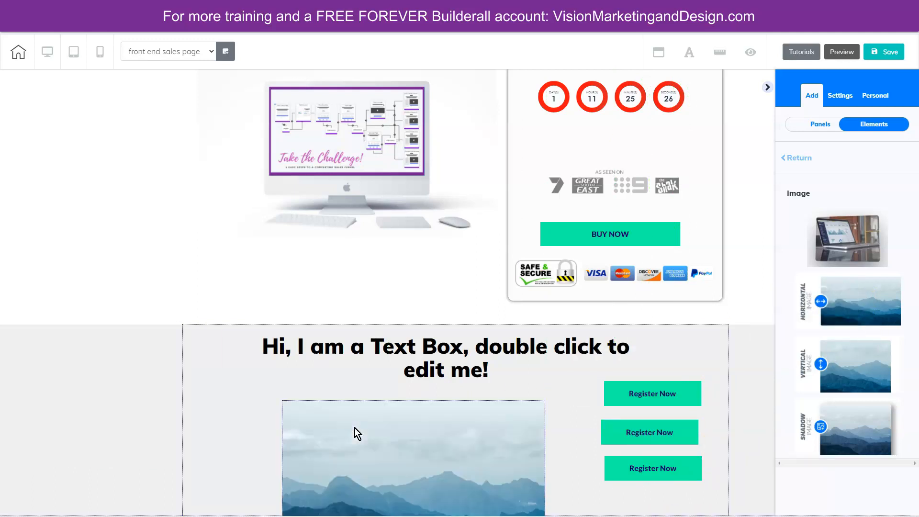
scroll(576, 433, down, 1)
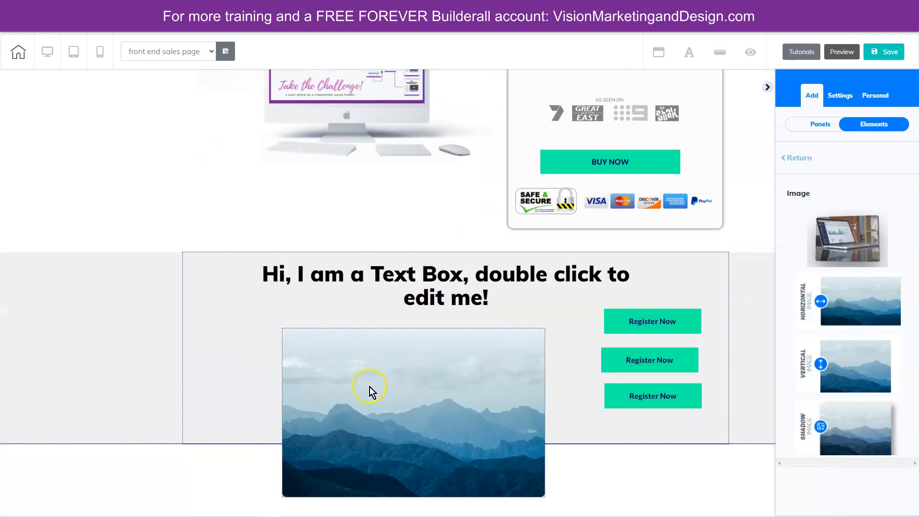
click(566, 393)
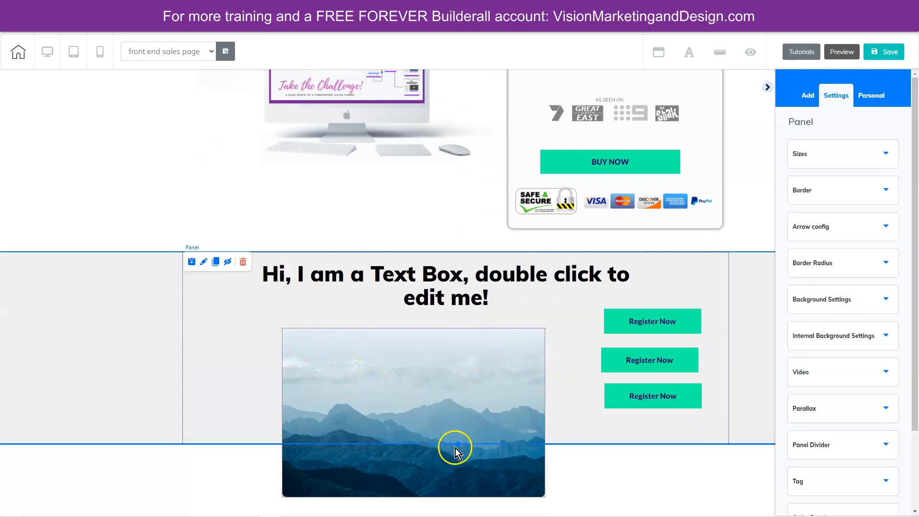
drag(459, 444, 453, 513)
drag(438, 415, 375, 402)
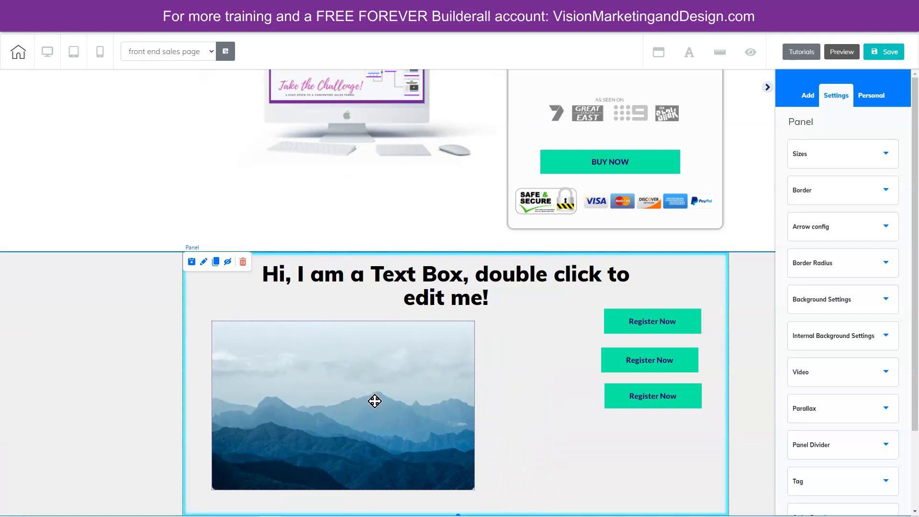
- Replace the mountain placeholder image with the "trilogy promo" file and move it up and left below the heading
click(304, 369)
click(234, 313)
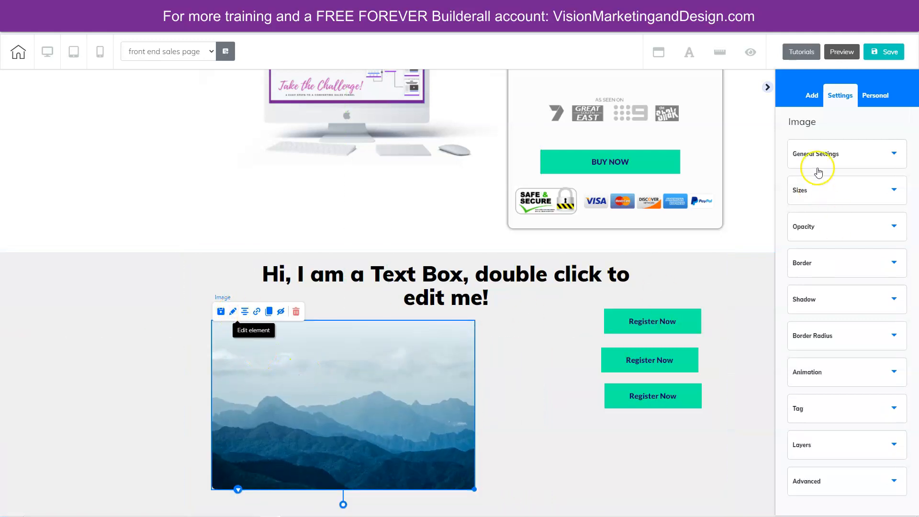
click(832, 157)
click(844, 355)
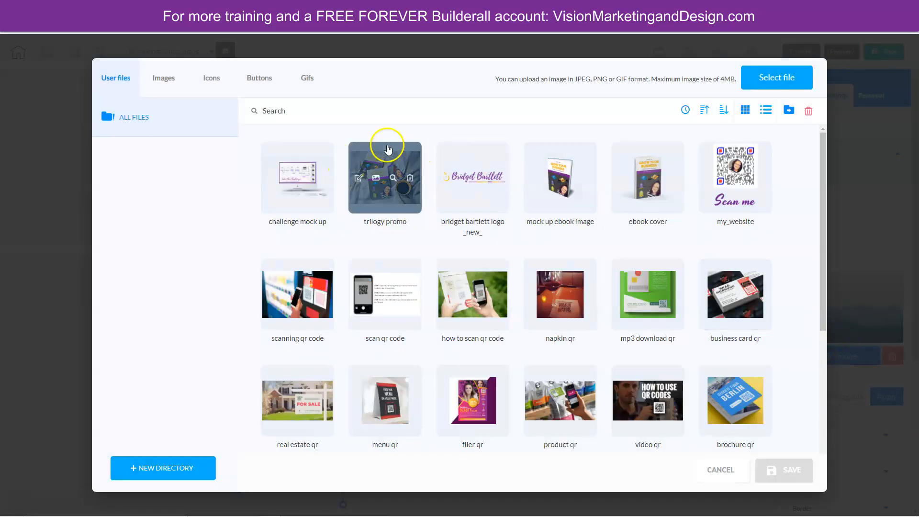
click(416, 189)
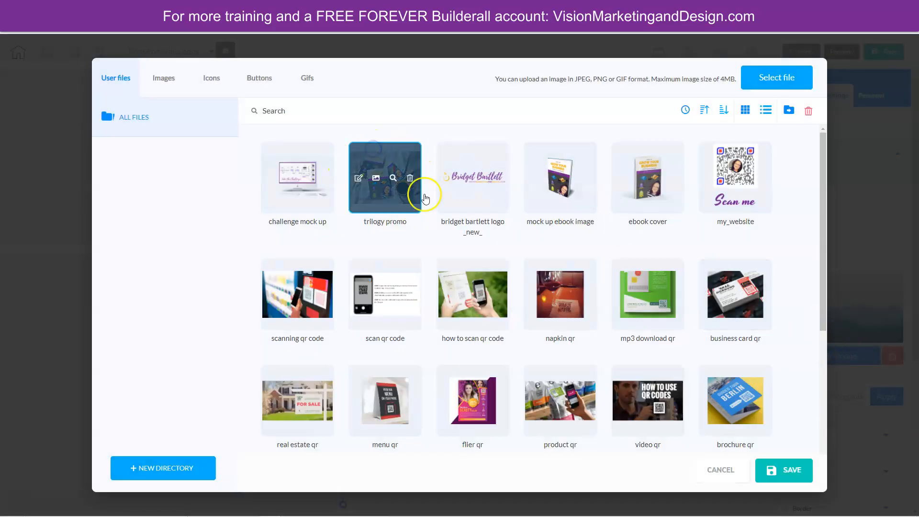
click(783, 471)
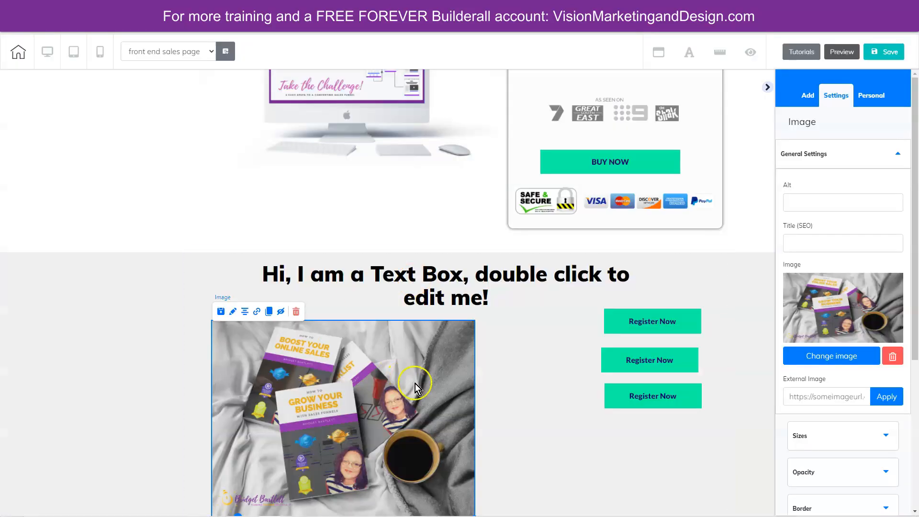
drag(387, 378, 373, 365)
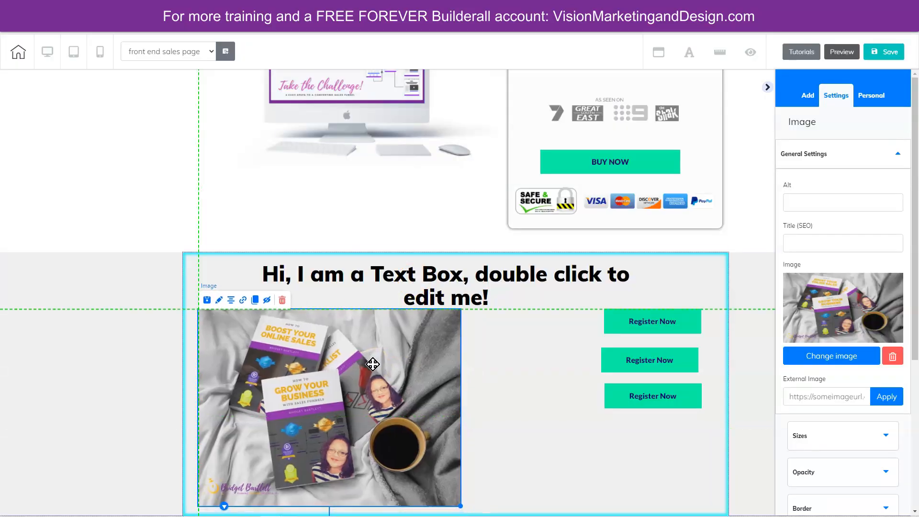
click(427, 313)
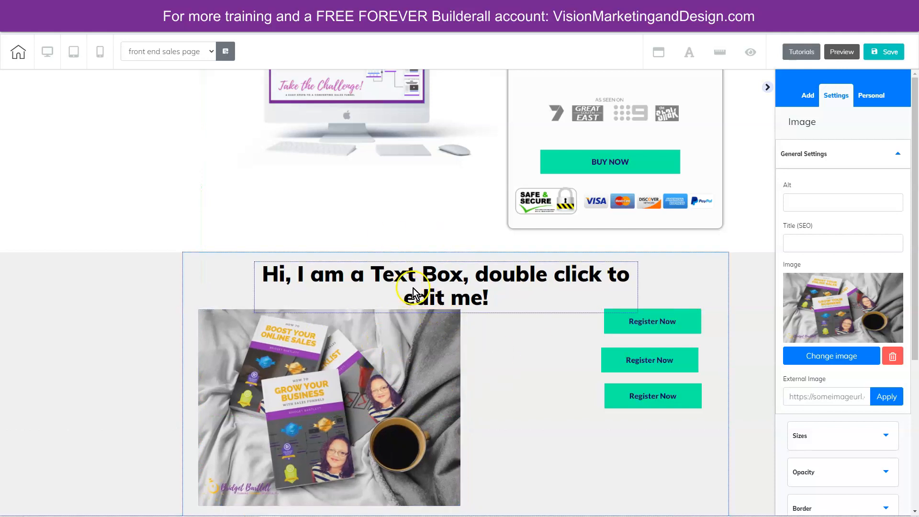
- Move the three Register Now buttons closer to the book image in an evenly spaced column
drag(652, 322, 575, 347)
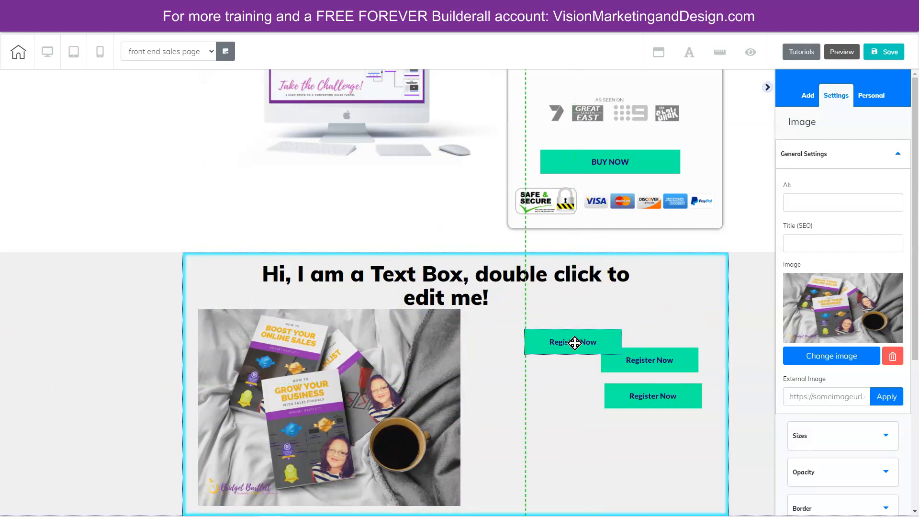
click(668, 364)
drag(668, 363, 612, 379)
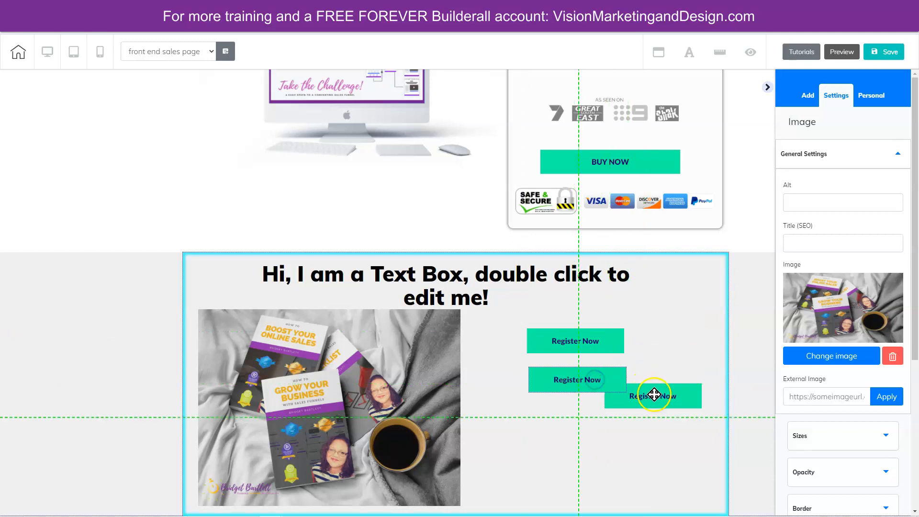
drag(666, 396, 591, 416)
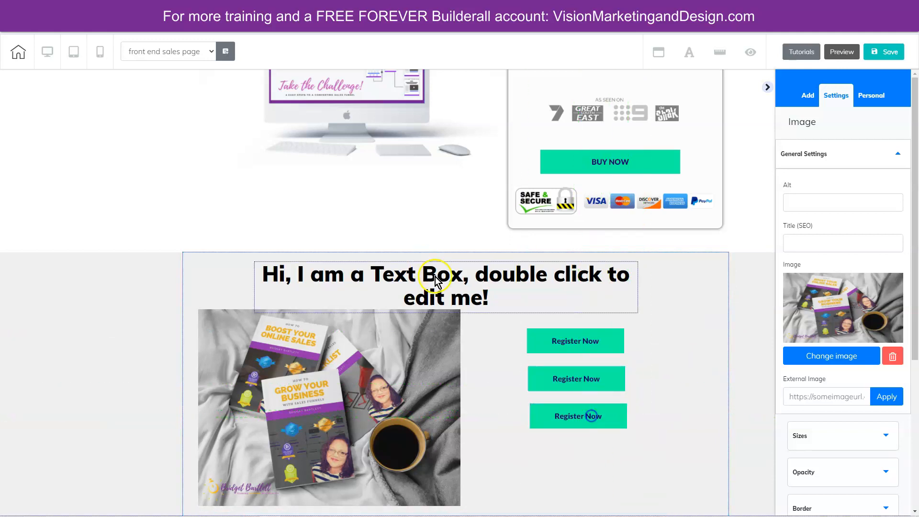
- Change the new panel's heading text to "Here is your FREE Success Pack!"
click(264, 275)
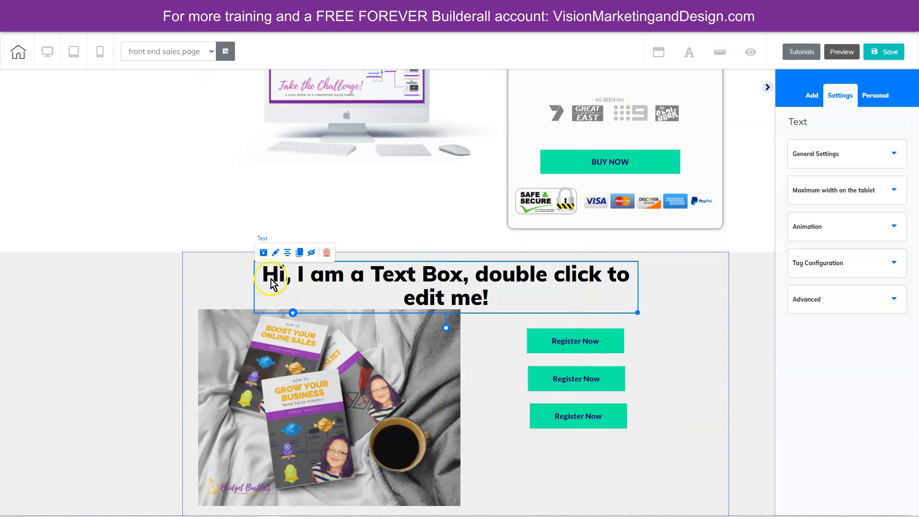
double_click(272, 283)
key(ctrl+a)
text(Here is your FREE Success Pack!)
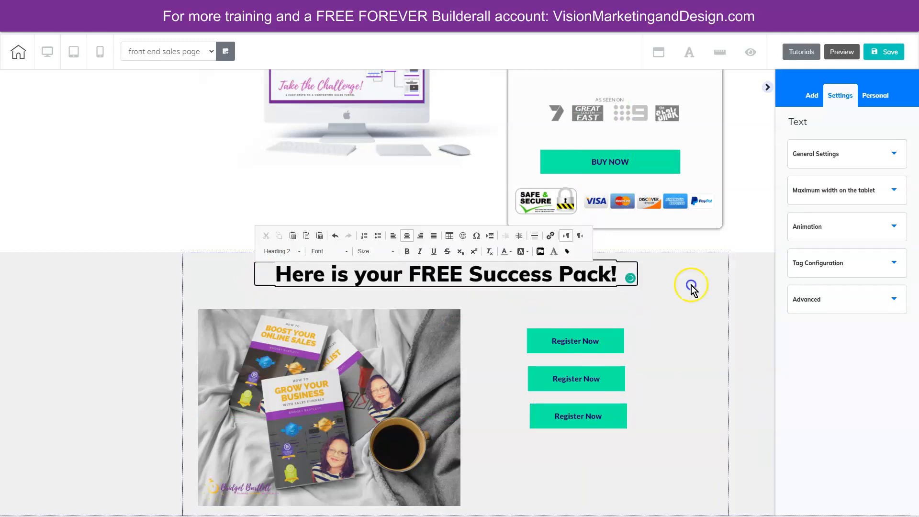
click(691, 288)
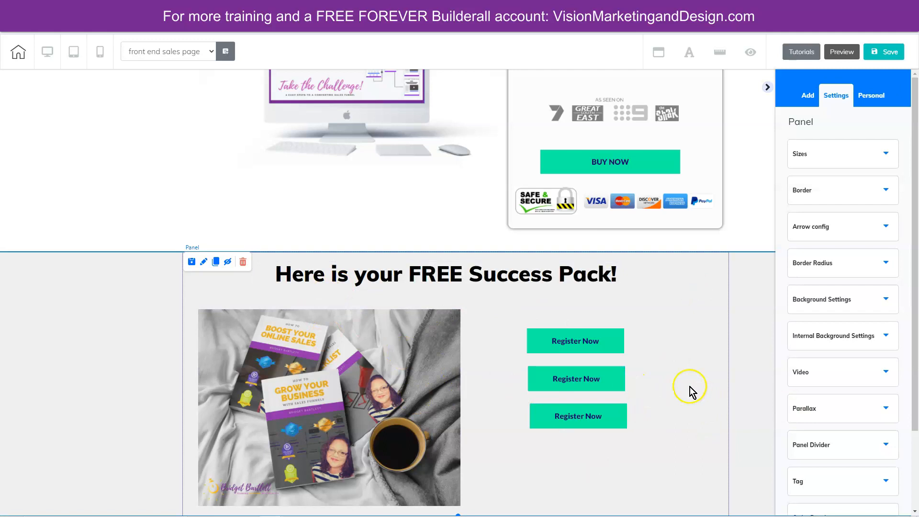
- Change the product name heading to "SALES FUNNEL CHALLENGE" and move the main benefit text up beneath it
scroll(742, 385, up, 7)
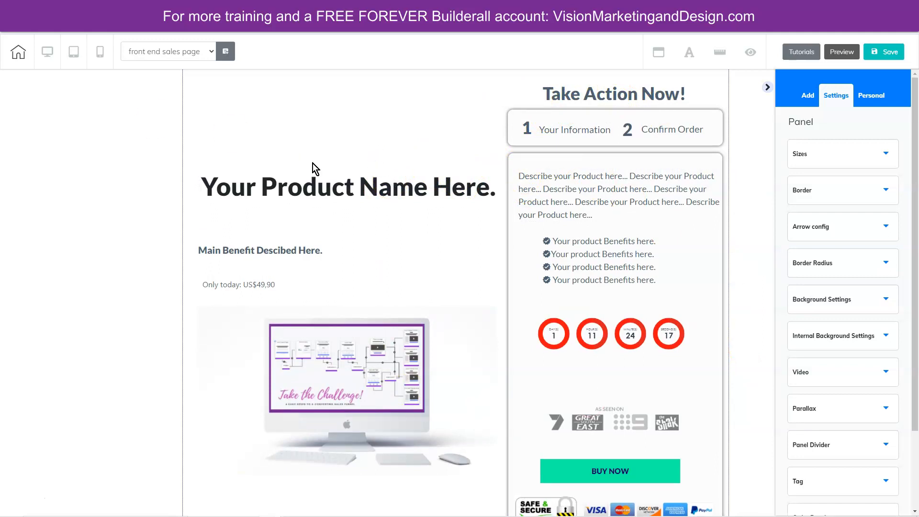
click(192, 159)
click(273, 242)
drag(273, 243, 263, 199)
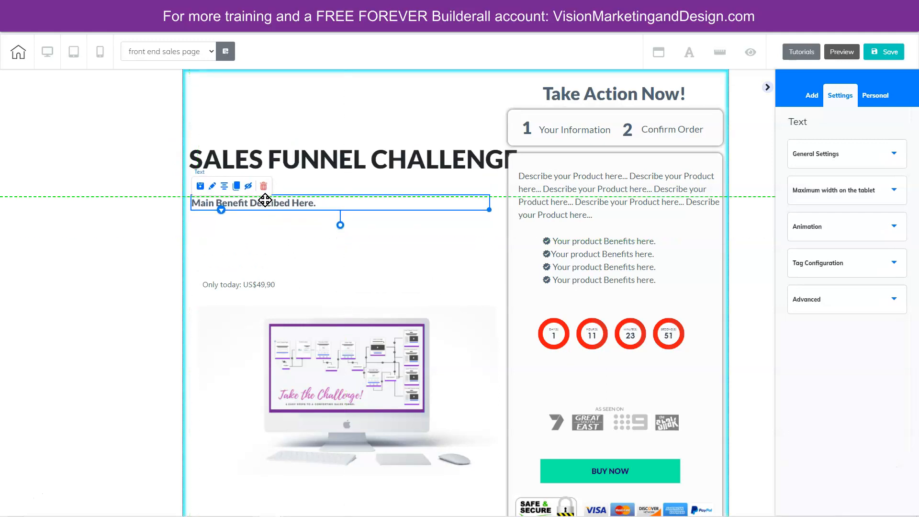
- Replace the main benefit text with "Create your own HIGH CONVERTING sales funnel in 6 easy steps"
double_click(329, 205)
drag(315, 204, 183, 209)
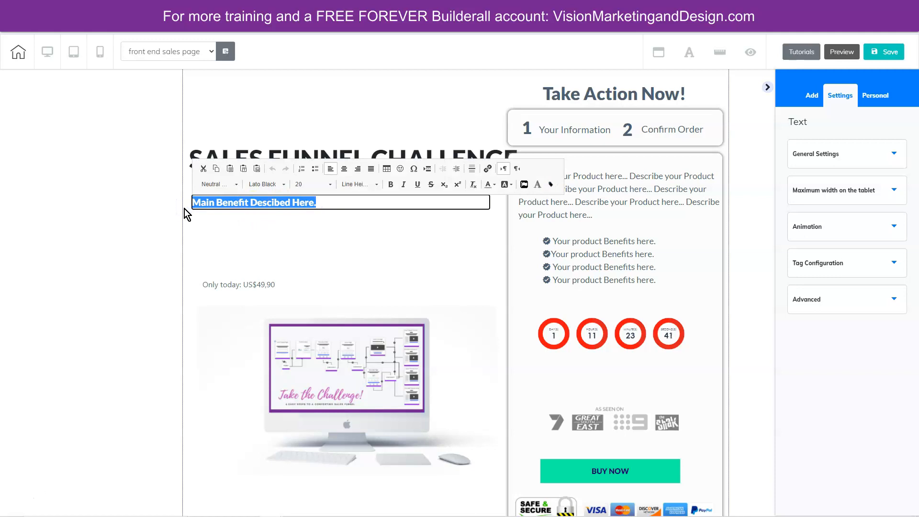
text(Create your own HIGH COVNERTING sales funnel in 6 easy steps)
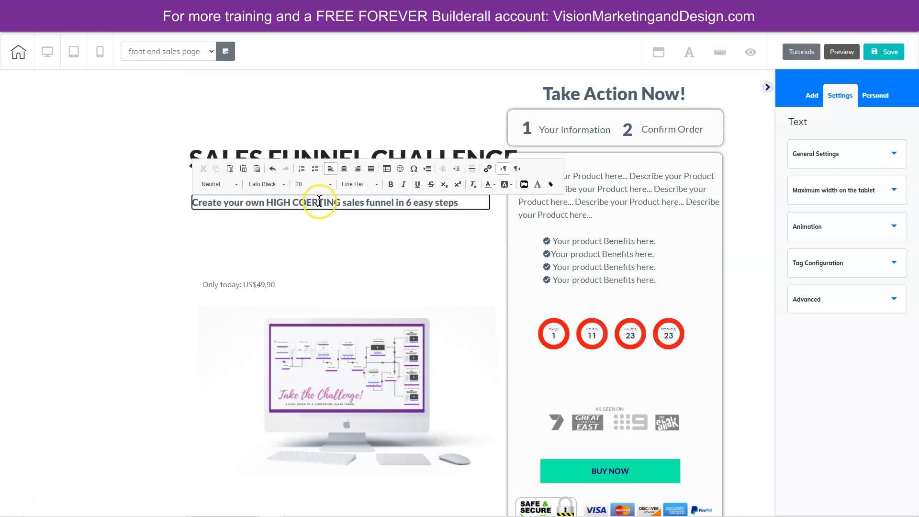
- Move the price line and the computer image up to sit directly below the main benefit text
drag(244, 284, 251, 229)
drag(305, 336, 297, 300)
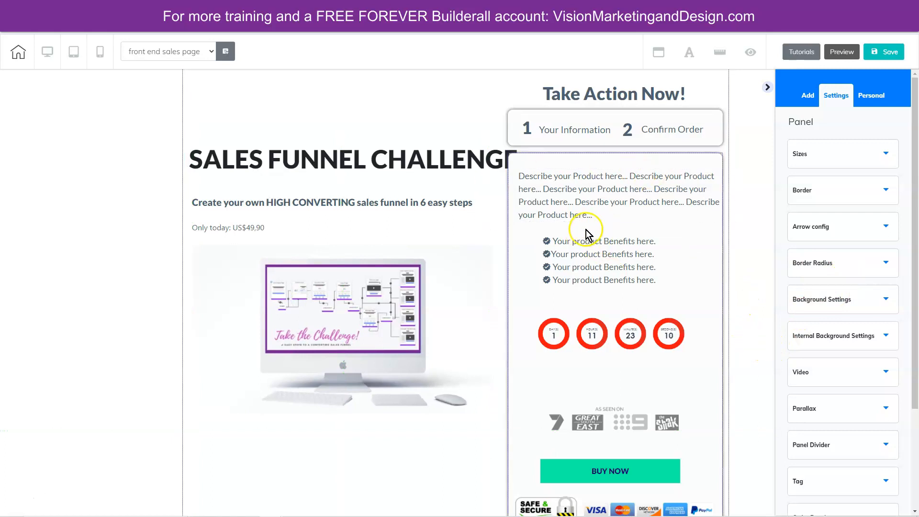
- Replace the order box's product description with the pasted copy beginning "If you ever tried to learn how to create a sales funnel before"
click(526, 178)
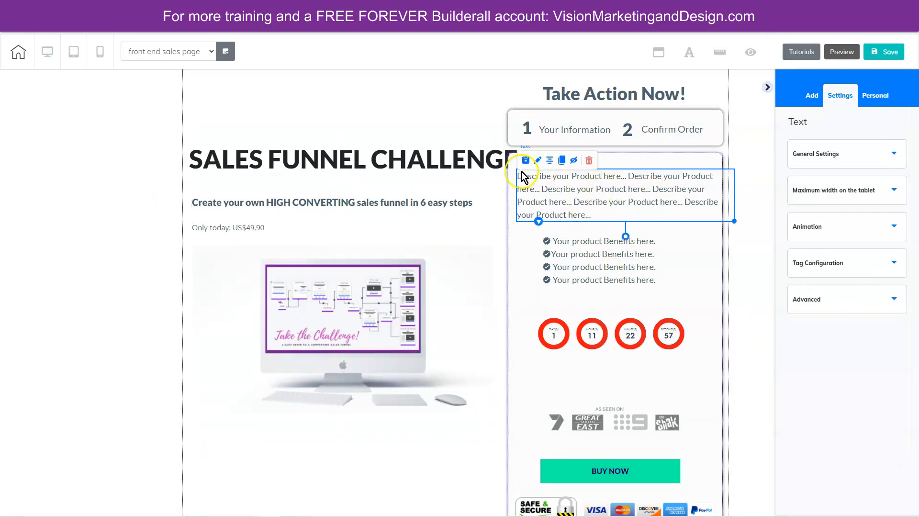
drag(522, 181, 614, 218)
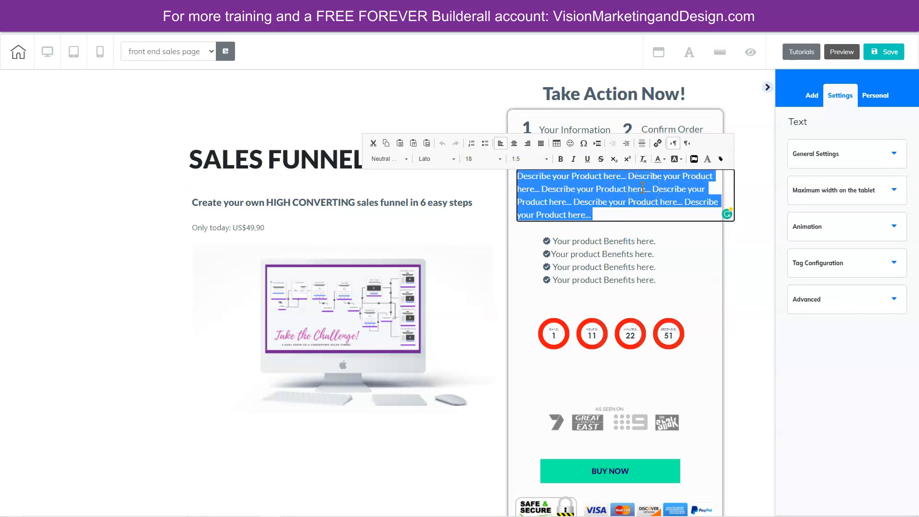
key(ctrl+v)
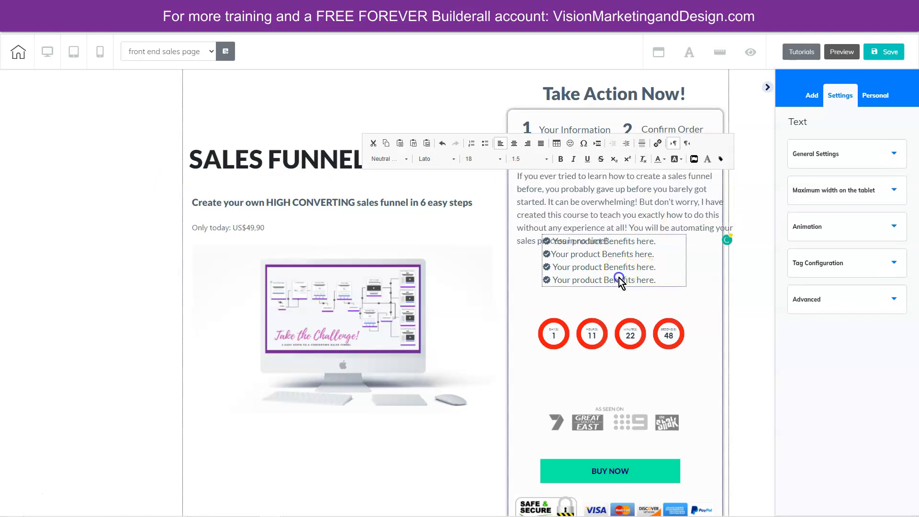
- Move the product benefits list down beneath the order box's description, nudging the description up slightly to clear it
drag(620, 274, 620, 293)
click(645, 200)
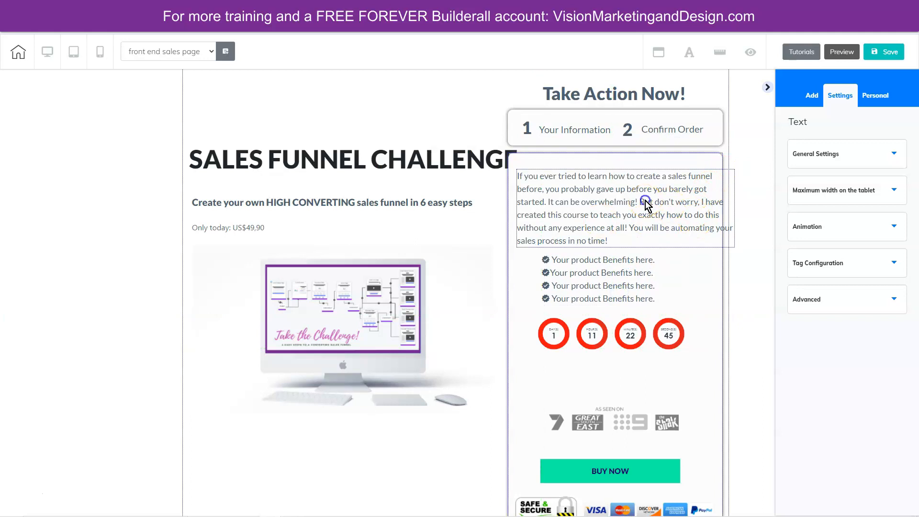
click(684, 230)
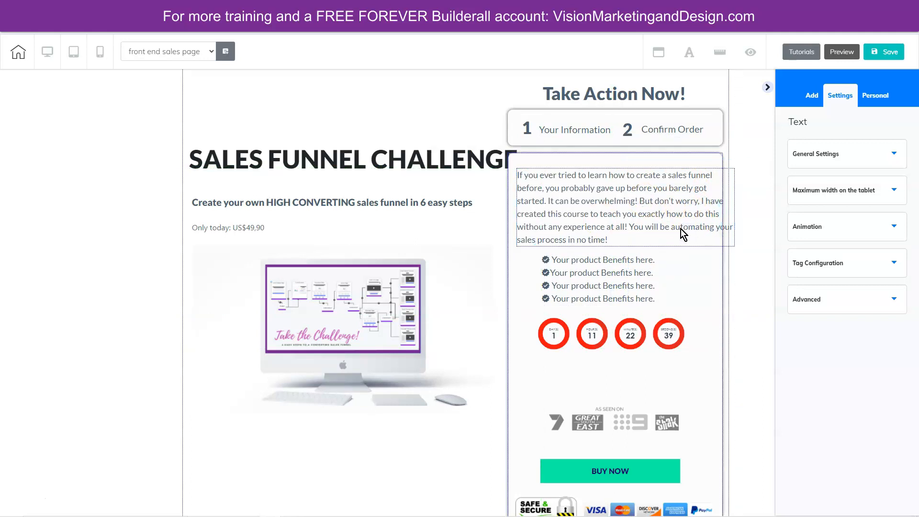
click(661, 226)
- Replace the four placeholder benefits with the pasted six-step list beginning "Step 1: Create the blueprint of your upsell and downsell sales funnel"
click(621, 281)
click(621, 281)
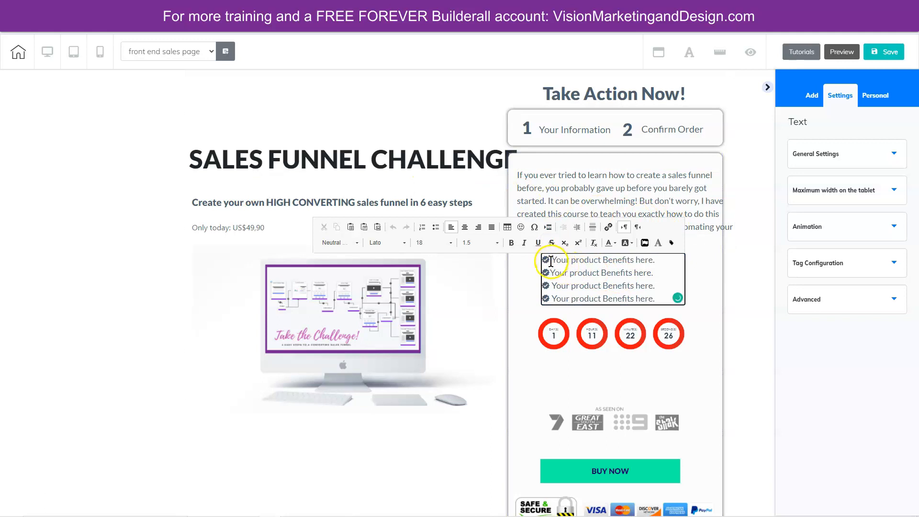
drag(549, 260, 660, 295)
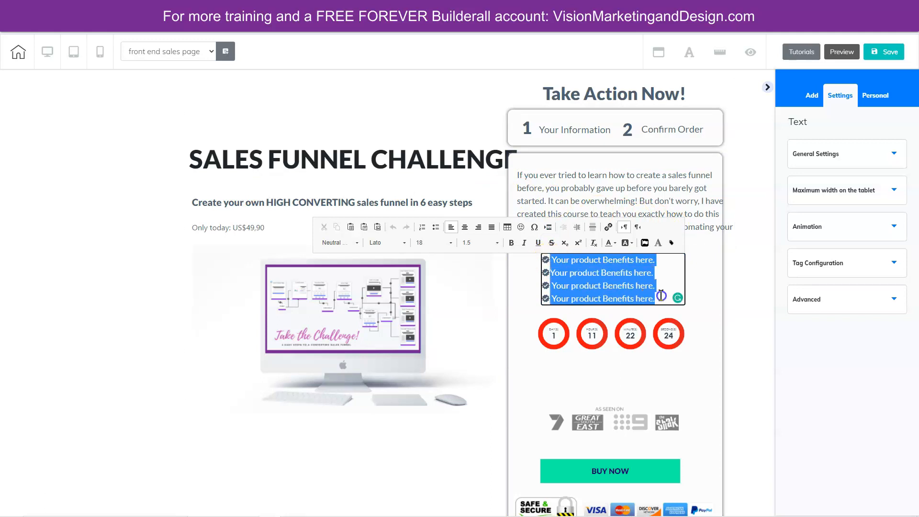
text(Step 1: Create the blueprint of your upsell and downsell sales funnel. Step 2: Create and organize all of the pages you need for the funnel Step 3: Create an email list to capture your leads Step 4: Create the membership areas to restrict the offers until purchased Step 5: Create the items in the checkout system to automate the purchase Step 6: Connect and test our funnel!)
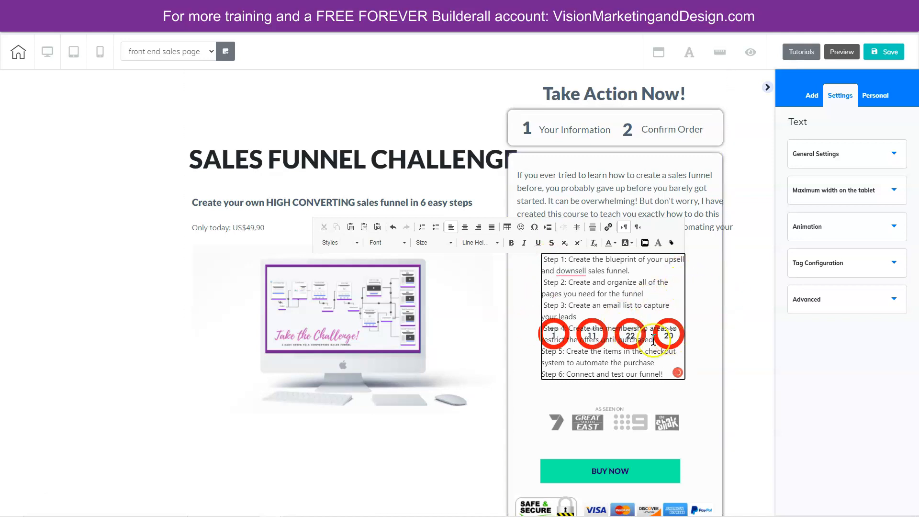
- Shift the six-step list toward the order box's left edge and move the countdown timer down out of its way
drag(614, 282, 616, 230)
click(707, 267)
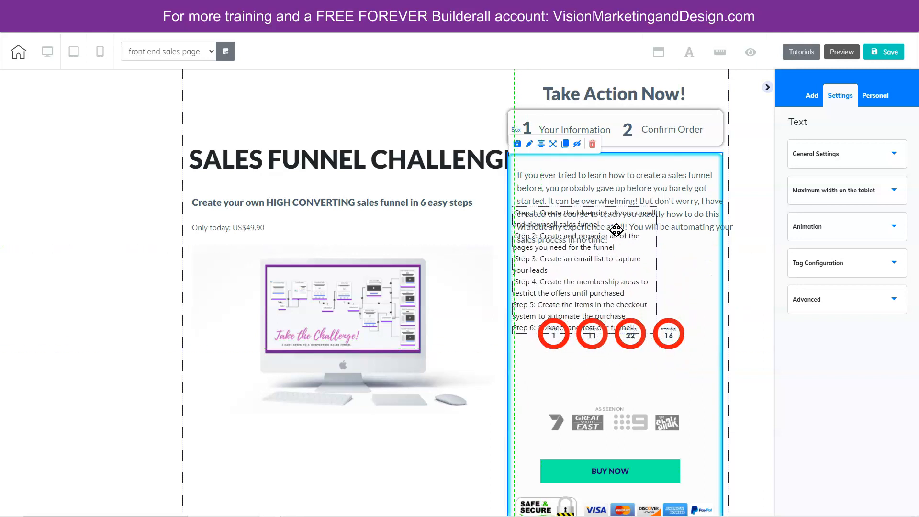
drag(670, 341, 672, 414)
- Delete the "As seen on" logos image from the order box
mouse_move(621, 429)
mouse_down()
mouse_move(619, 438)
mouse_move(627, 435)
mouse_up()
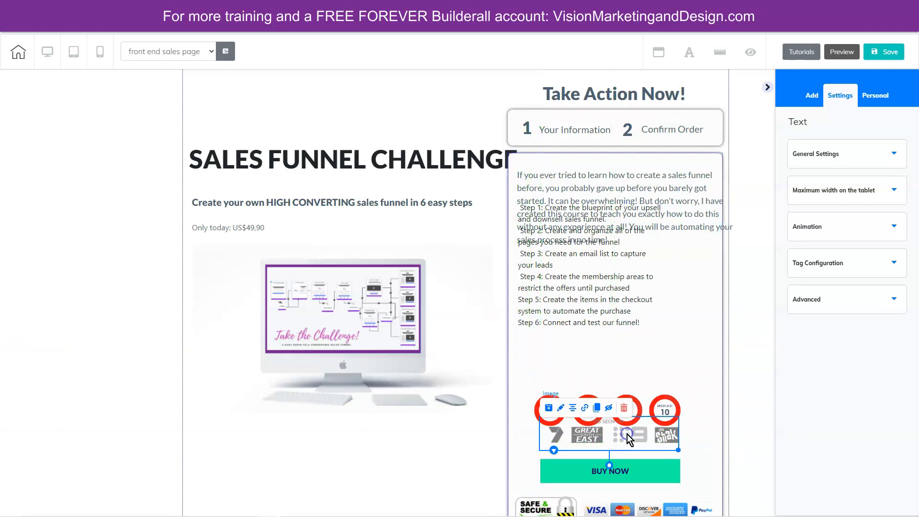
click(625, 409)
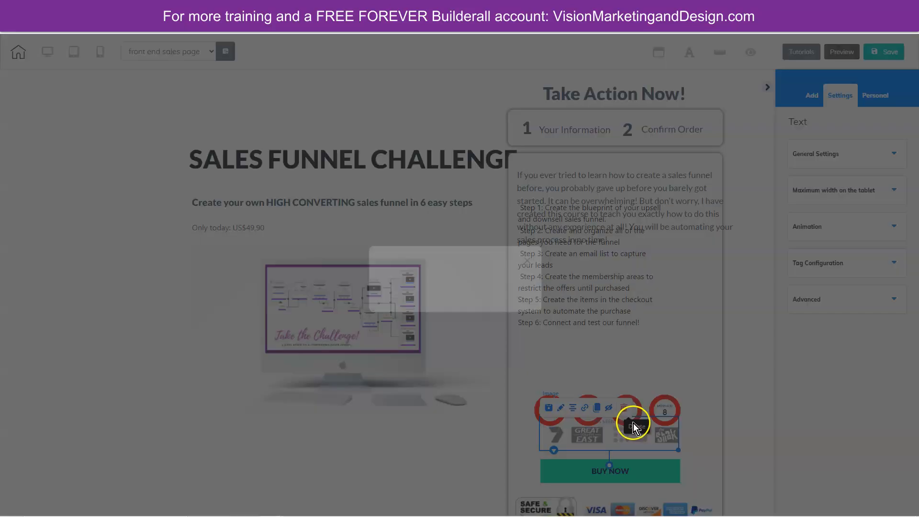
click(501, 288)
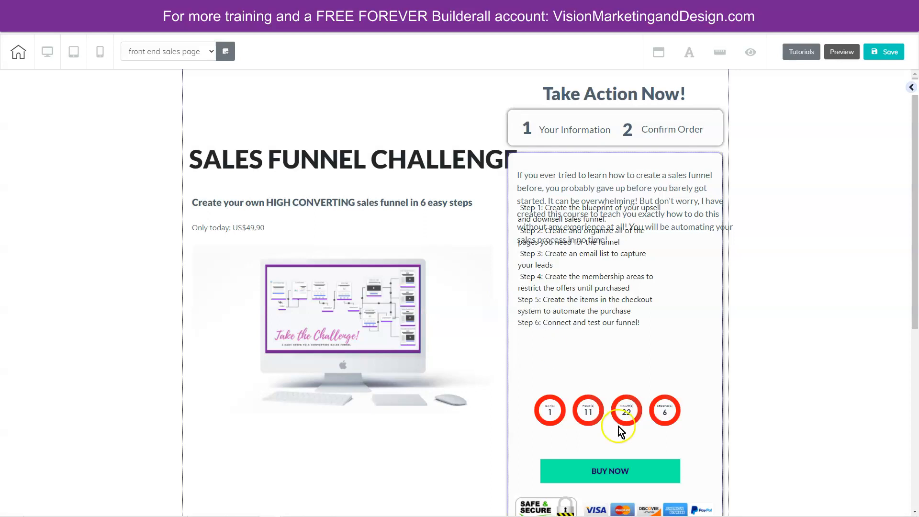
- Place the countdown timer just above the BUY NOW button and the six-step list below the description, widened toward the box's right edge
drag(618, 416, 621, 432)
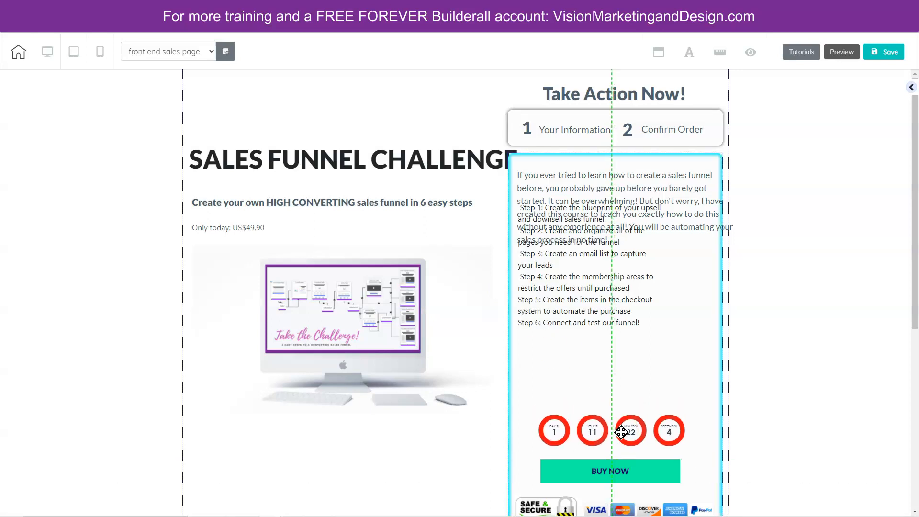
drag(611, 304, 613, 361)
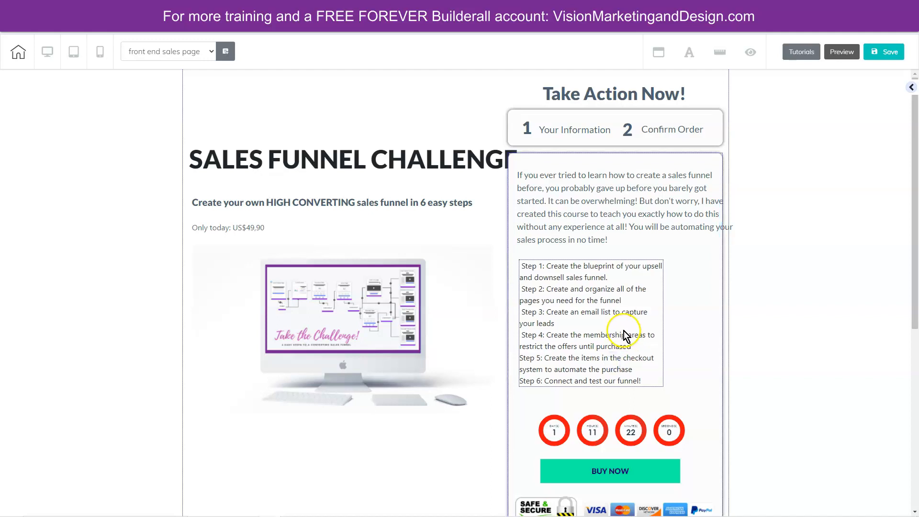
click(623, 331)
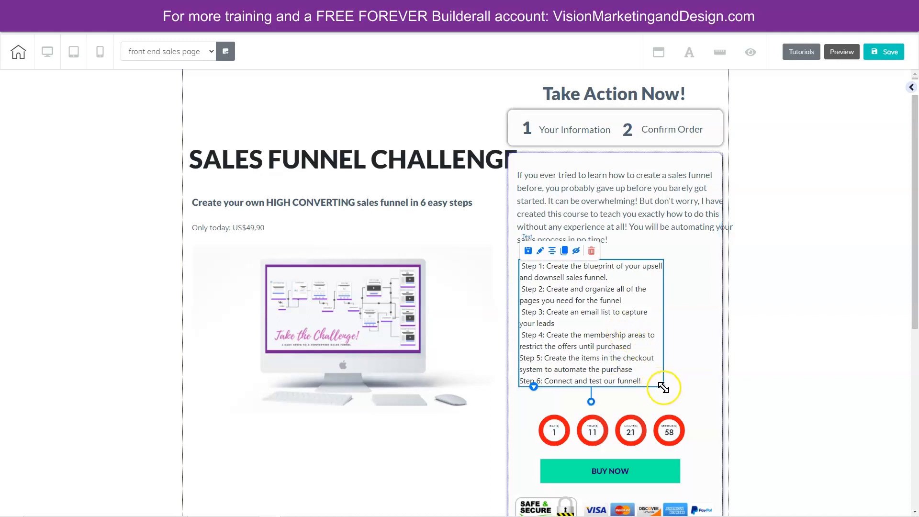
drag(677, 386, 705, 364)
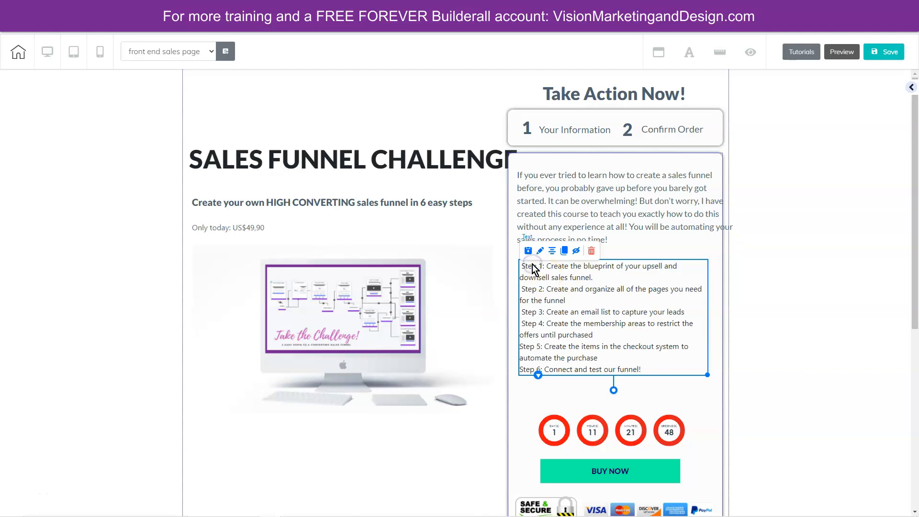
- Remove the leading spaces before Step 1 and Step 2 and insert the solid checkmark badge icon in front of each
double_click(534, 268)
click(526, 267)
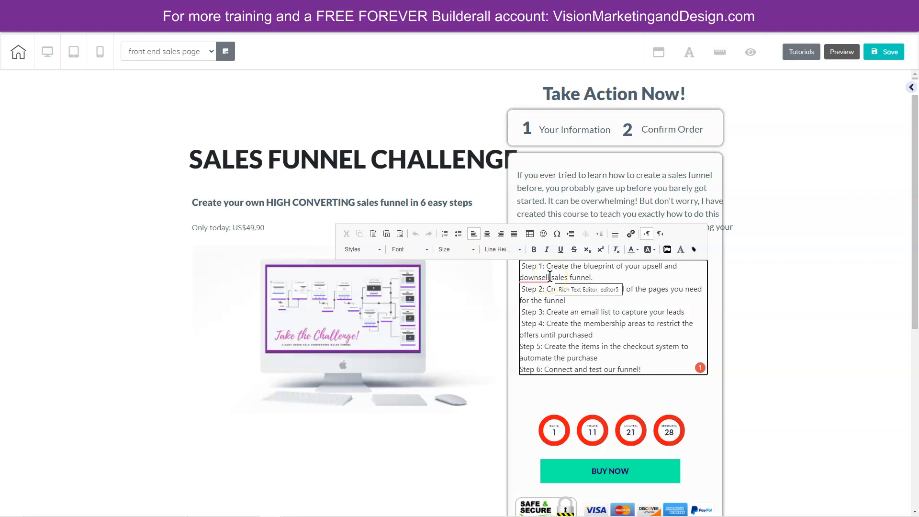
key(BackSpace)
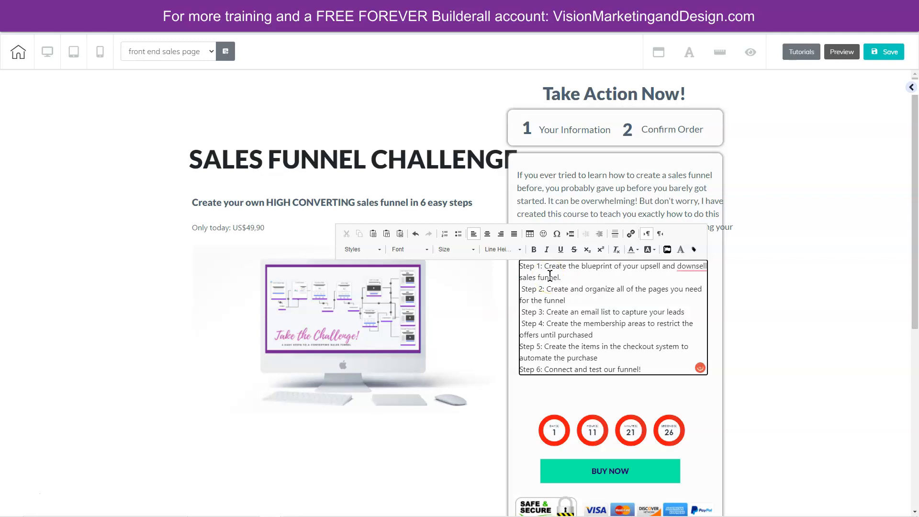
click(666, 249)
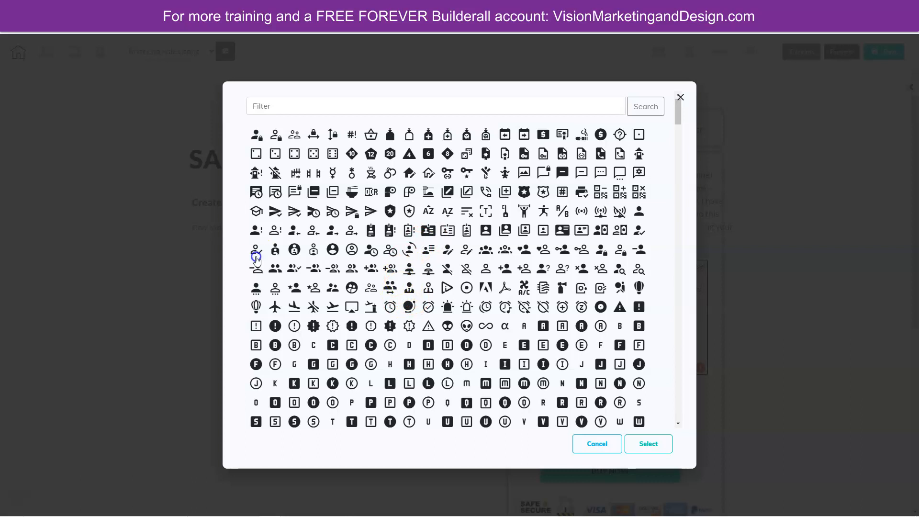
click(659, 442)
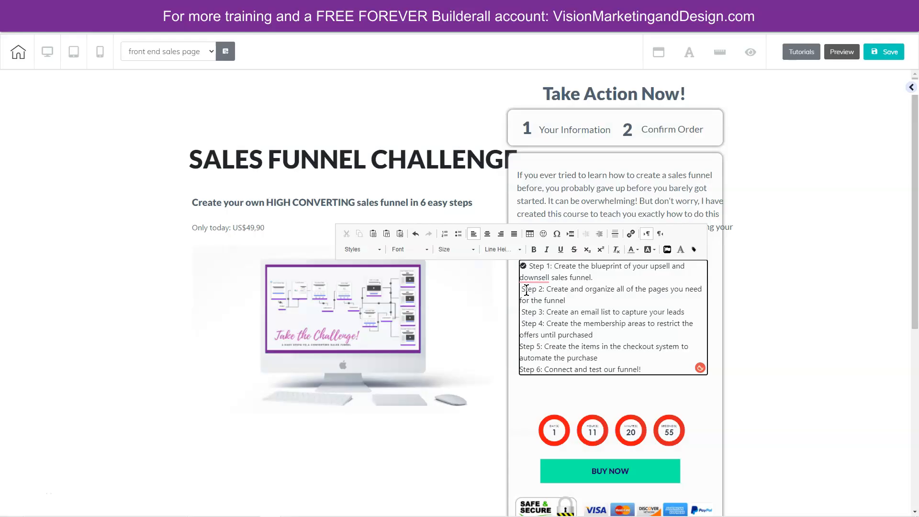
key(BackSpace)
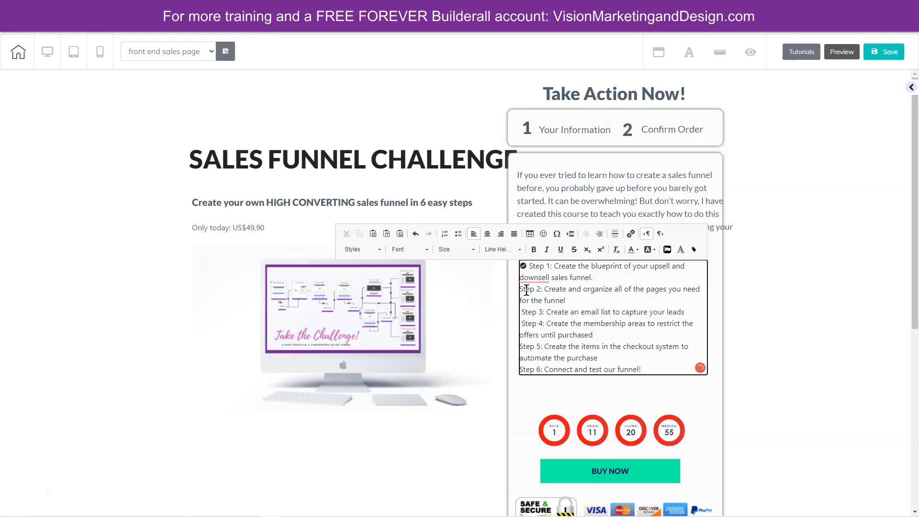
click(667, 250)
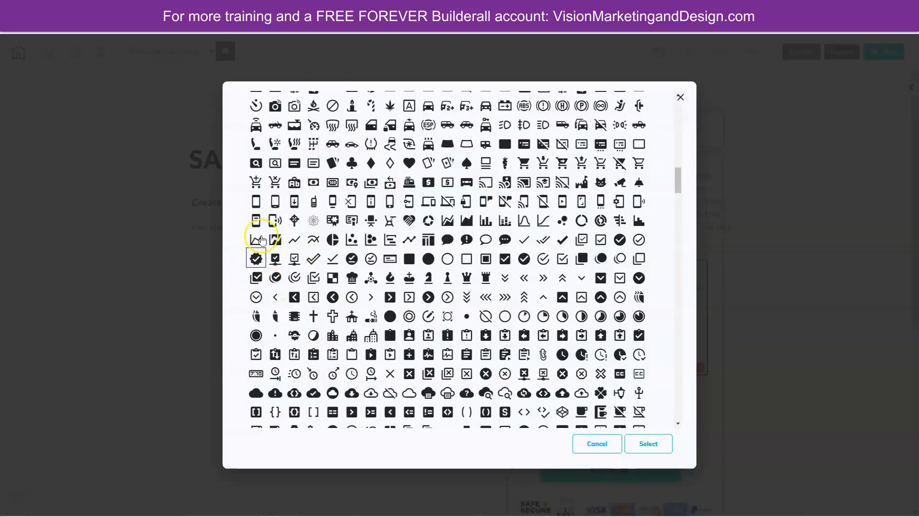
click(255, 259)
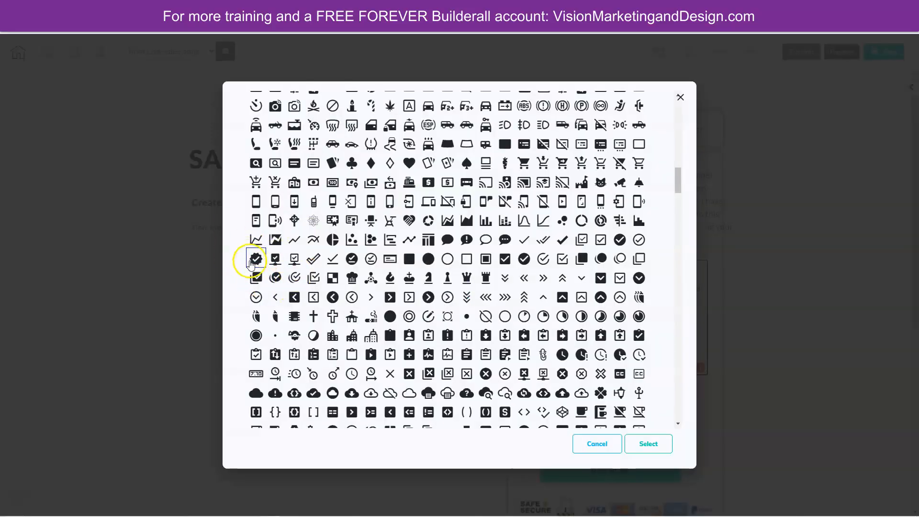
click(657, 445)
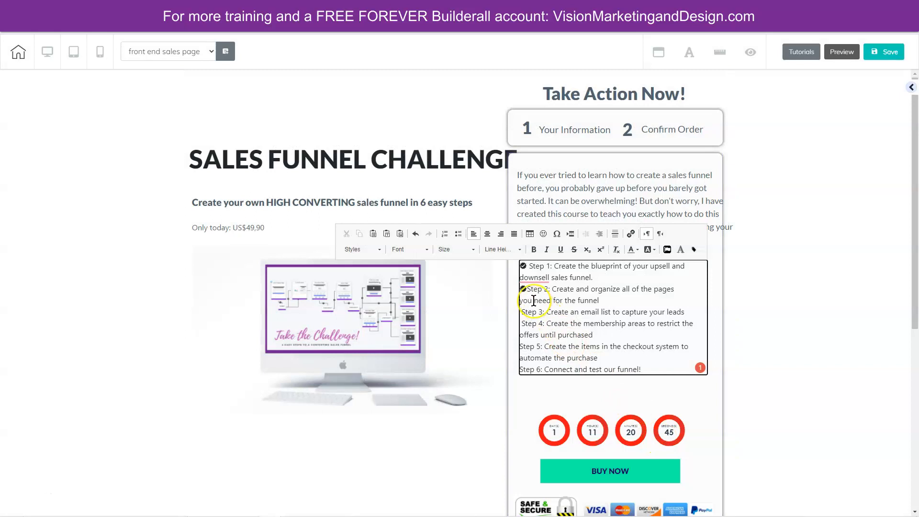
- Insert the same checkmark icon in front of Steps 3, 4, 5 and 6 of the list
click(526, 314)
click(667, 250)
click(522, 324)
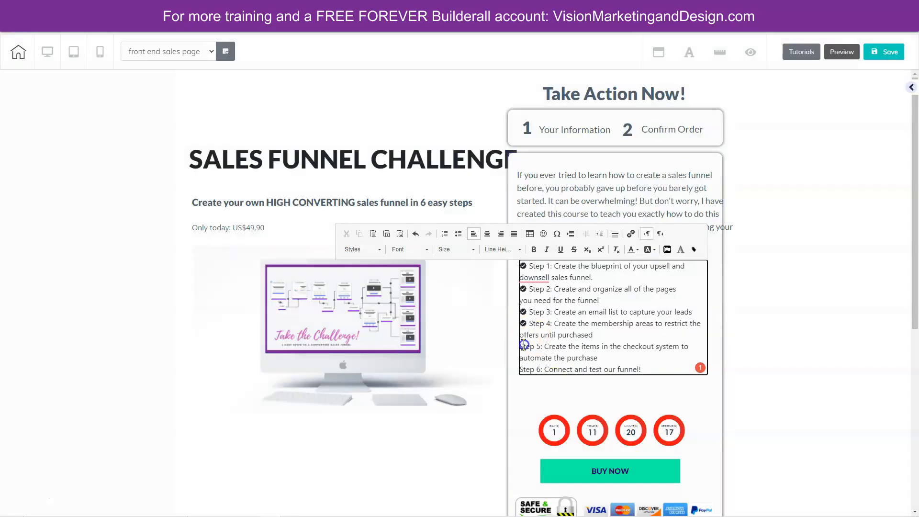
click(668, 248)
click(521, 371)
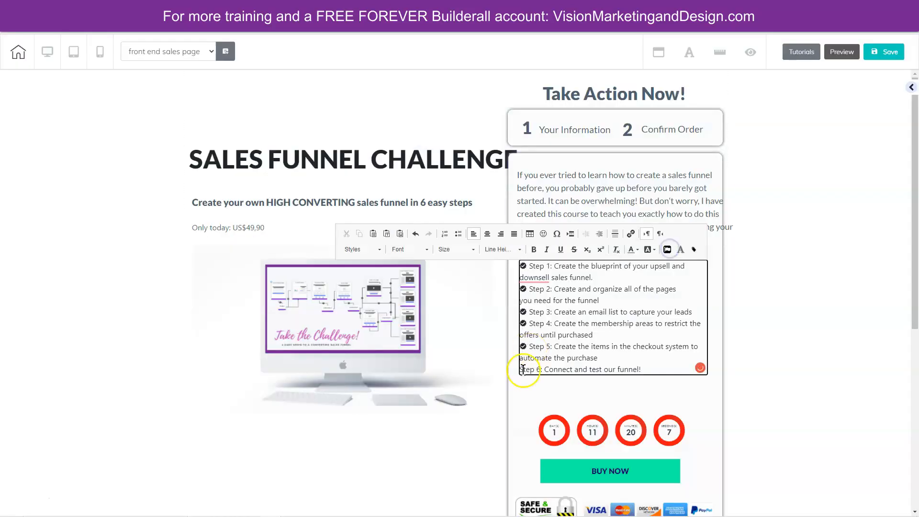
click(667, 249)
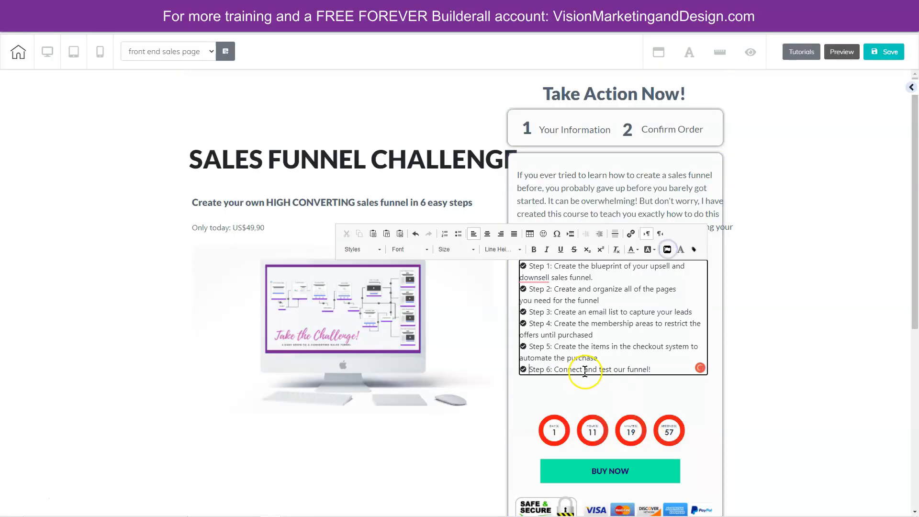
click(560, 384)
- Move the checkmarked list down slightly and add a blank line between each of its six steps
drag(599, 330, 609, 296)
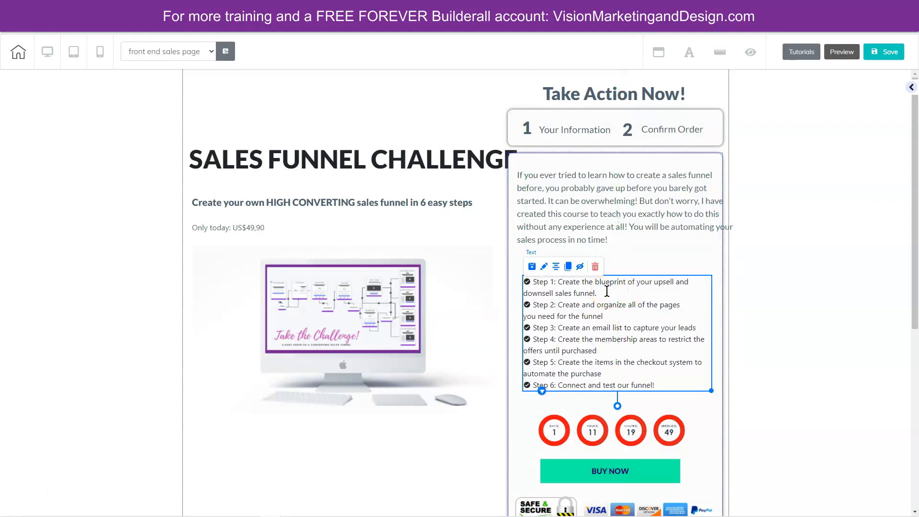
double_click(604, 295)
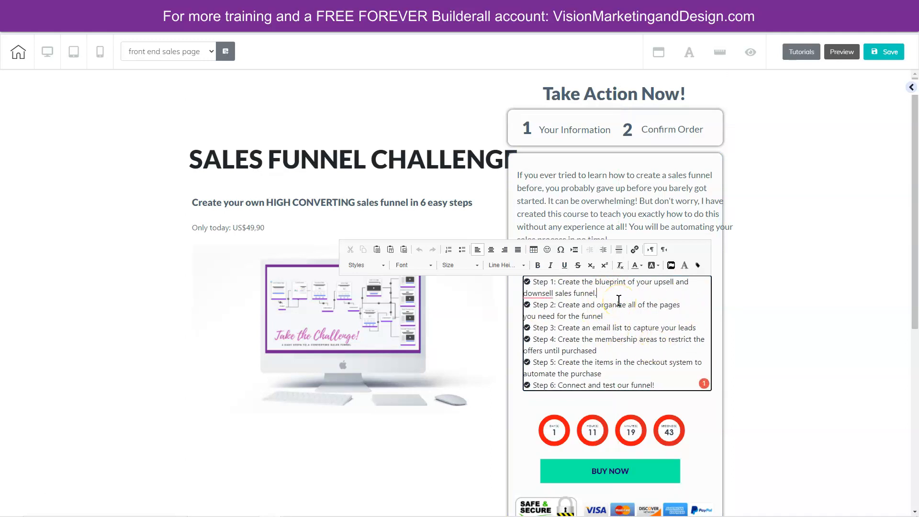
key(Return)
click(616, 329)
key(Return)
click(701, 347)
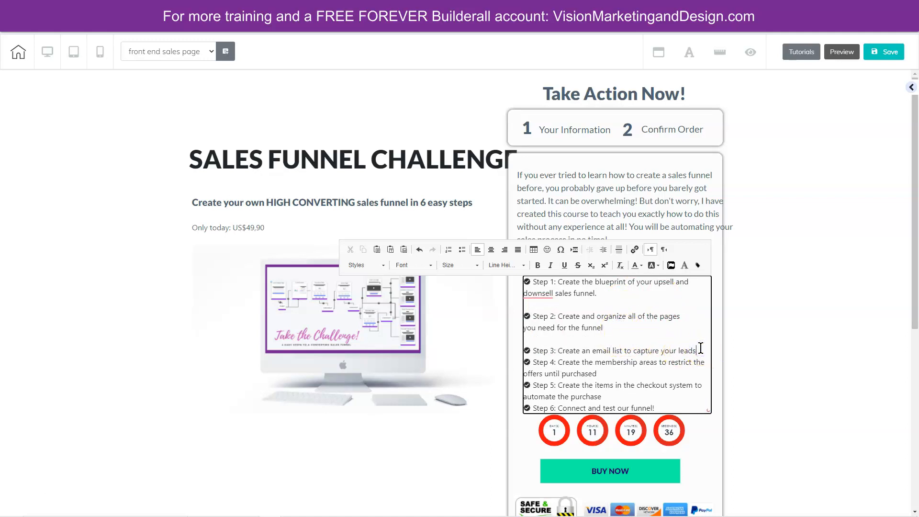
key(Return)
click(607, 385)
key(Return)
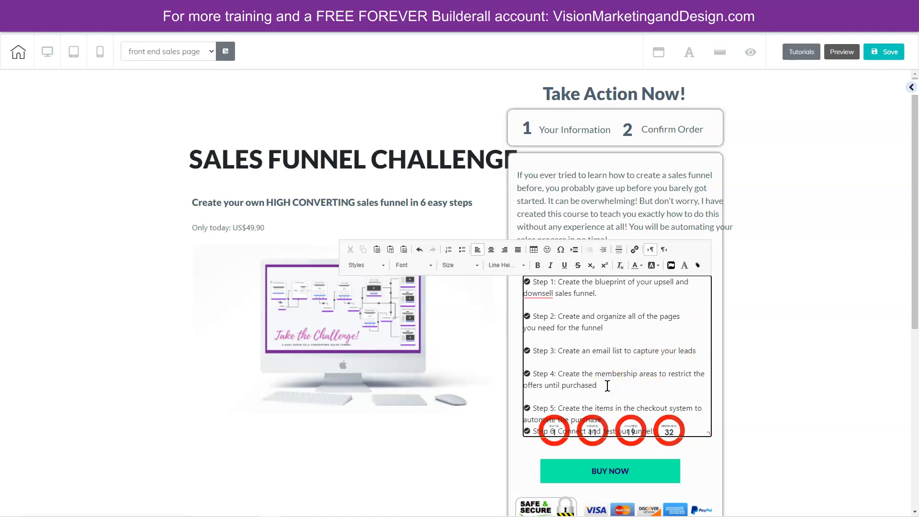
click(606, 417)
key(Return)
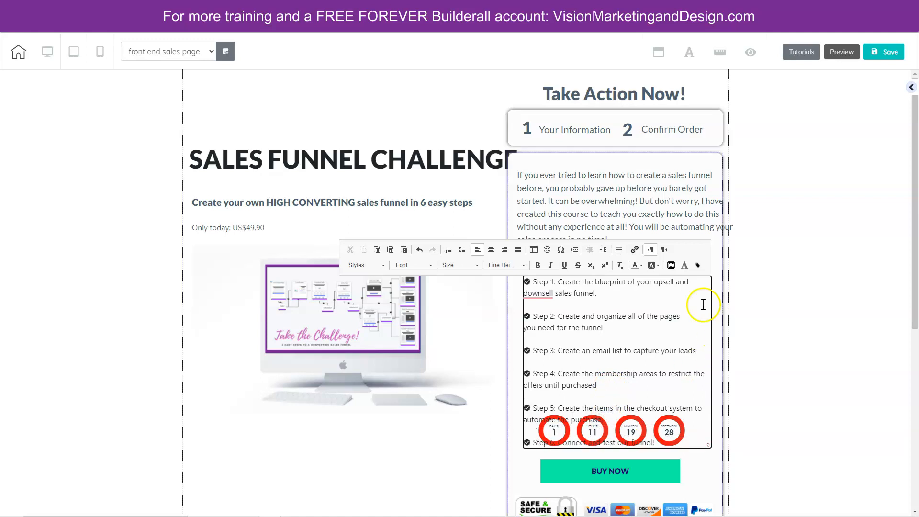
- Move the spaced-out list up close beneath the description, then save and publish the page
click(768, 326)
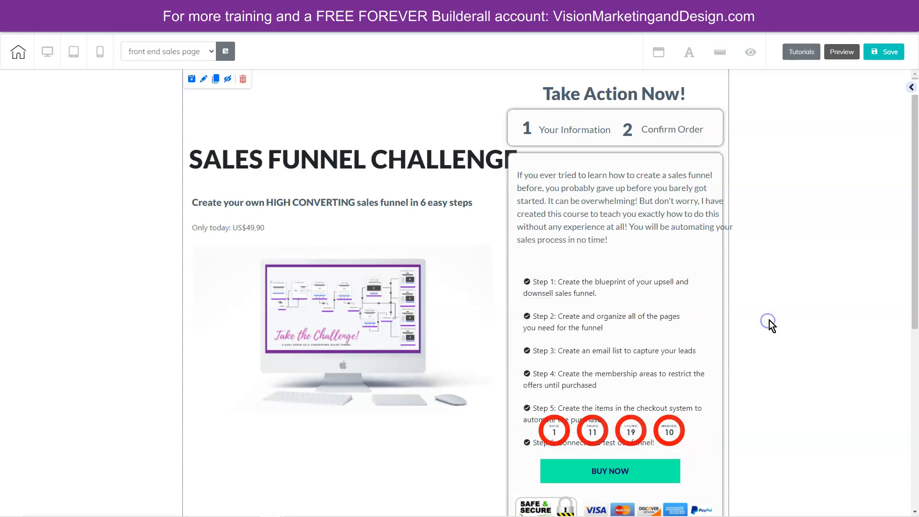
drag(645, 335, 643, 301)
click(886, 52)
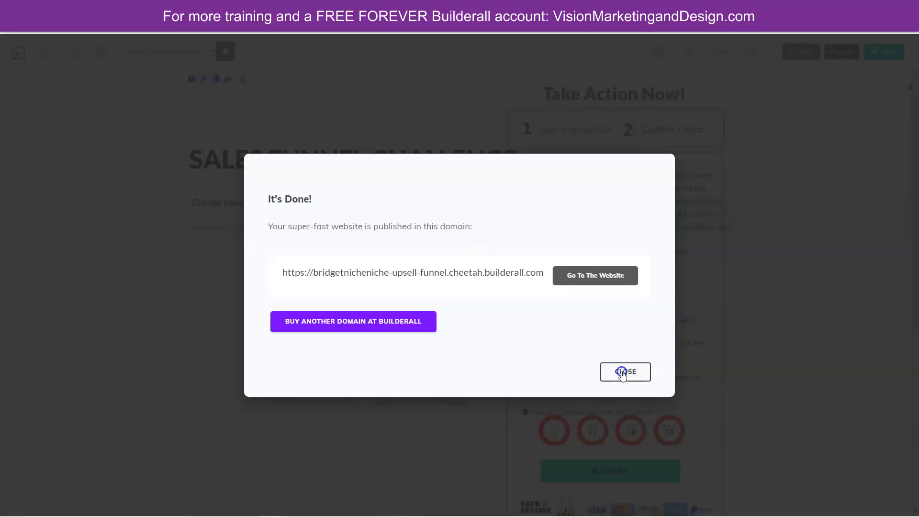
click(623, 373)
- Move the countdown timer out of the order box to below the computer image, and raise the BUY NOW button above the payment logos
click(287, 407)
scroll(454, 393, down, 2)
drag(625, 375, 394, 366)
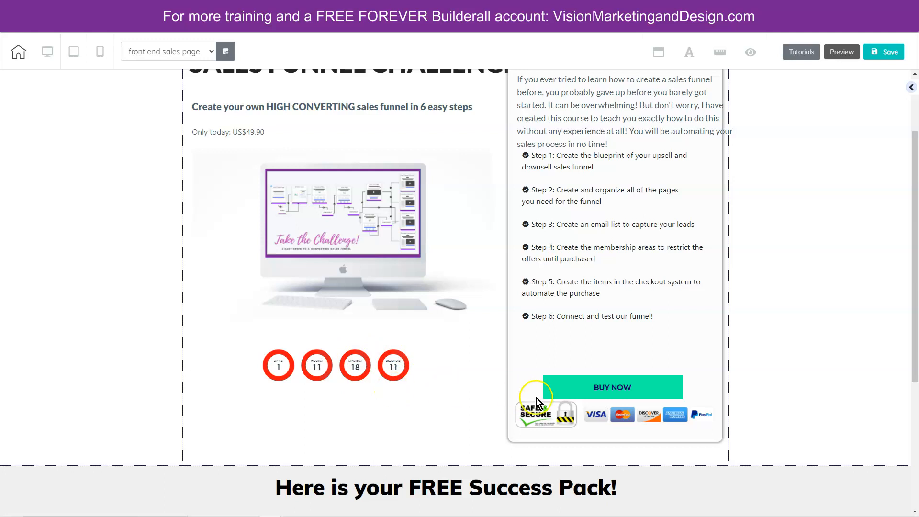
drag(615, 388, 616, 369)
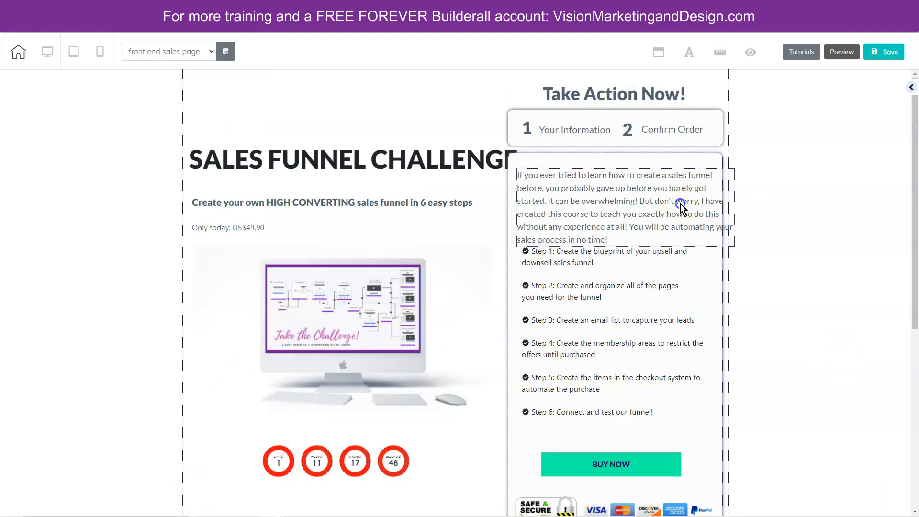
- Swap the description and the countdown timer, placing the description below the computer image and the timer at the top of the order box
drag(680, 205, 679, 199)
click(680, 199)
drag(731, 242, 713, 239)
drag(598, 345, 193, 402)
click(351, 455)
drag(356, 462, 629, 196)
drag(127, 422, 266, 488)
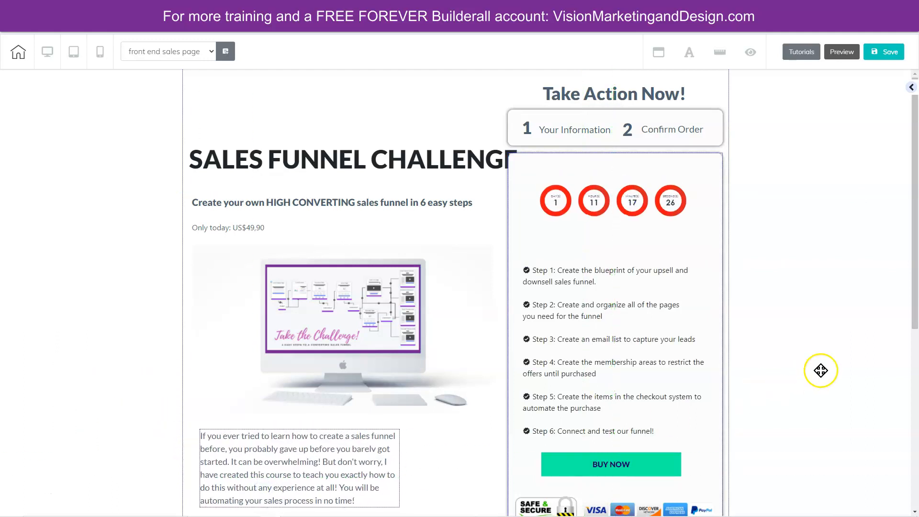
- Widen the description text box to about the width of the computer image above it
scroll(641, 389, down, 2)
click(330, 379)
drag(421, 408, 485, 404)
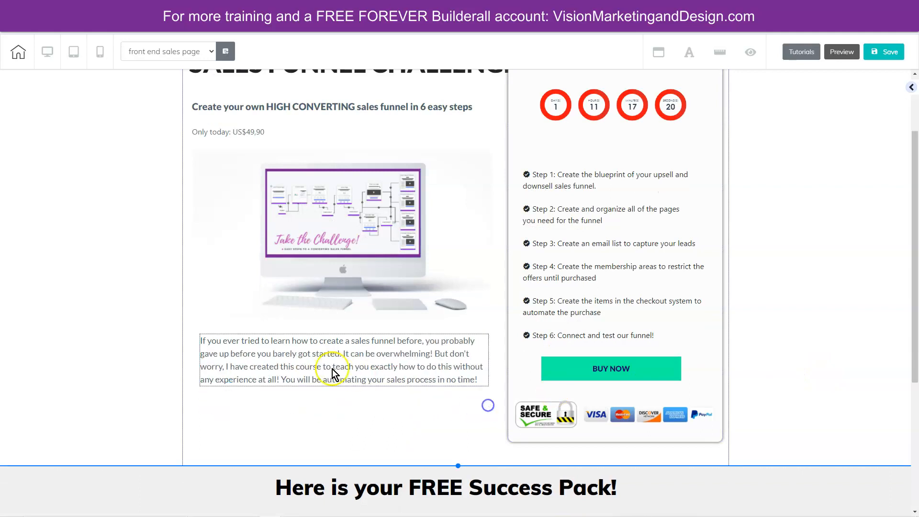
- Move the description down slightly and make its closing words "automating your sales process in no time!" bold
drag(329, 370, 477, 390)
click(329, 376)
double_click(318, 388)
click(397, 333)
click(781, 331)
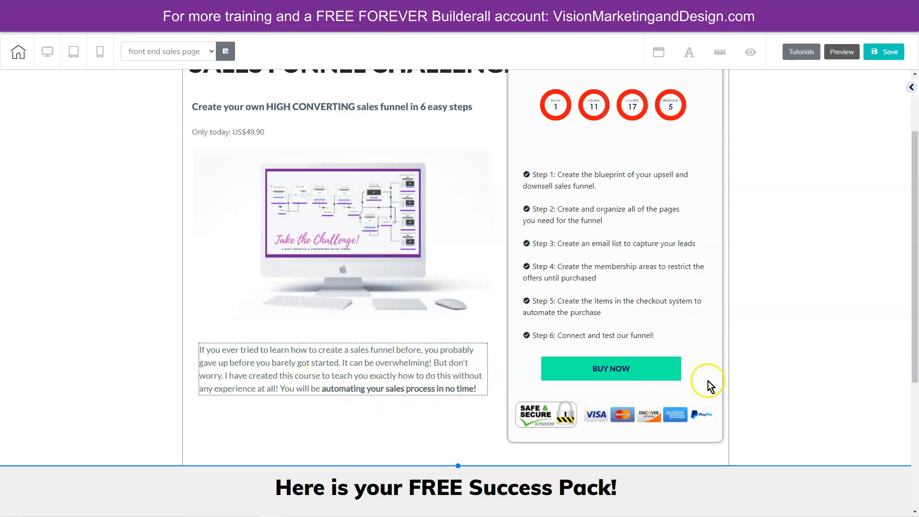
- Nudge the six-step list up and the BUY NOW button slightly right within the order box
drag(650, 258, 648, 257)
drag(622, 368, 625, 367)
scroll(785, 367, up, 2)
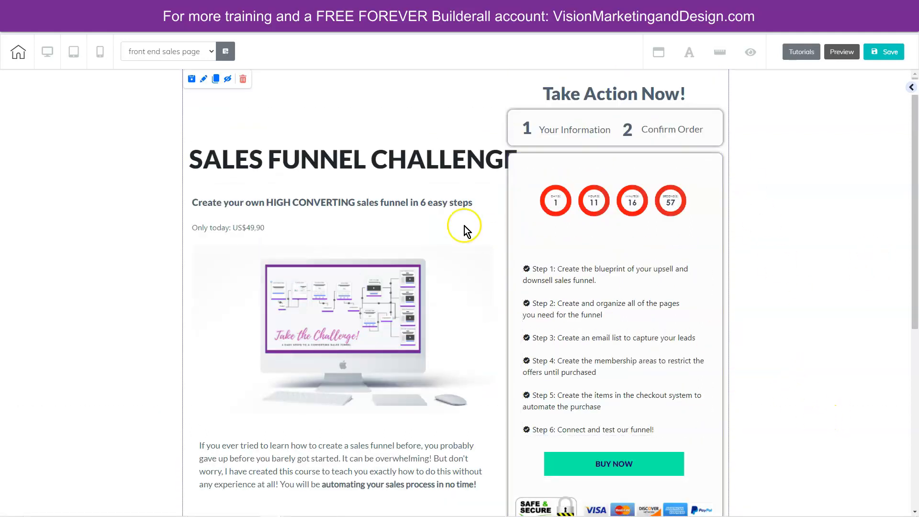
- Narrow the SALES FUNNEL CHALLENGE headline so it wraps onto two lines, and place it above the subheadline within the page's content width
click(426, 162)
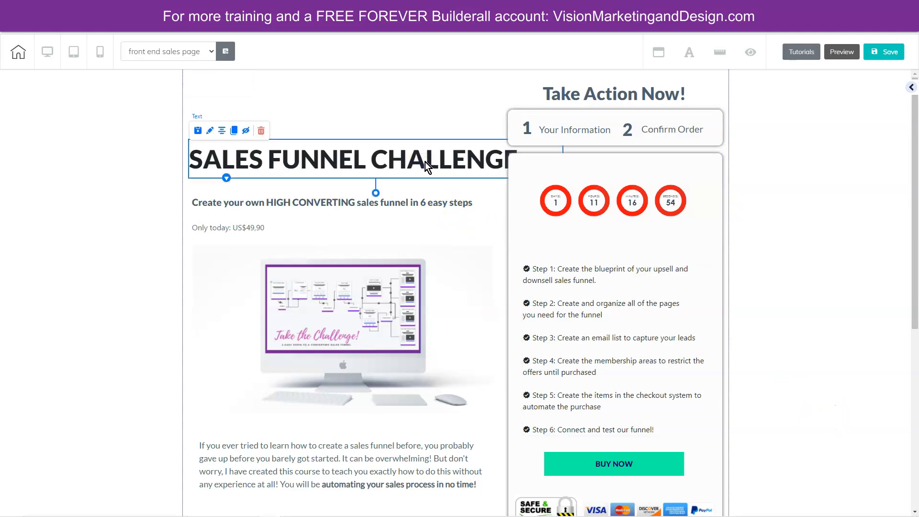
drag(429, 164, 371, 157)
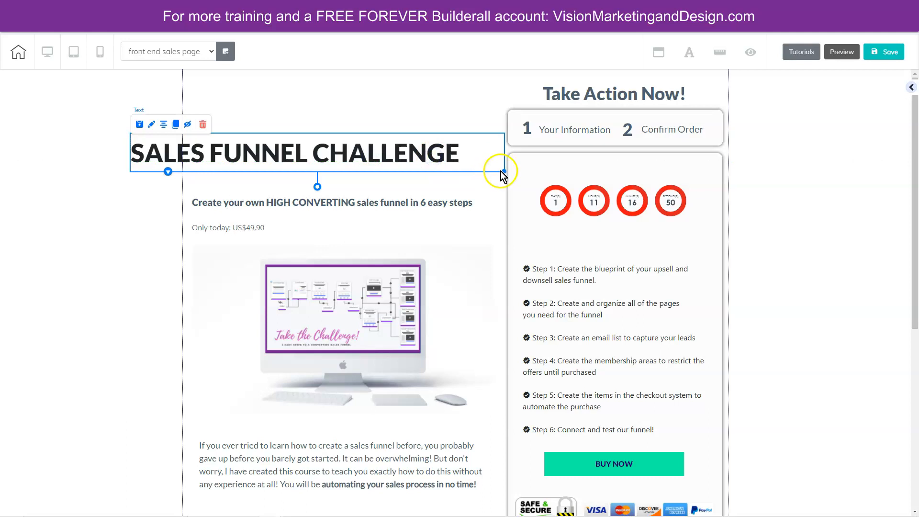
drag(504, 170, 425, 173)
drag(270, 163, 373, 111)
click(819, 360)
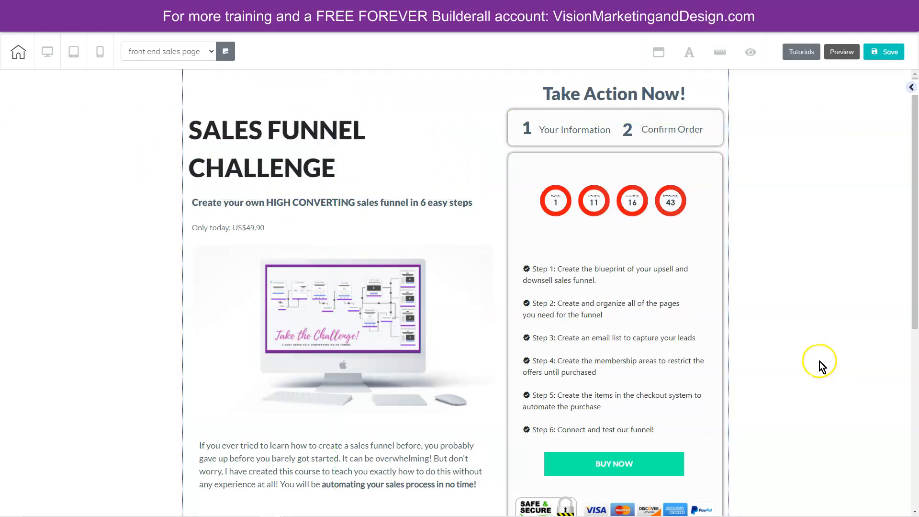
- Set the Success Pack panel's background color to purple 742091 and save it as a color swatch
scroll(819, 361, down, 4)
scroll(646, 312, down, 3)
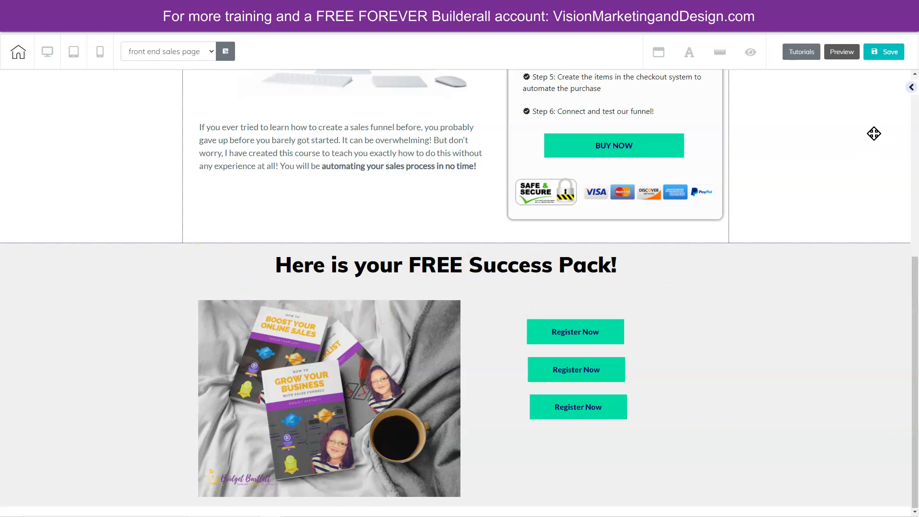
click(779, 125)
click(794, 218)
click(750, 299)
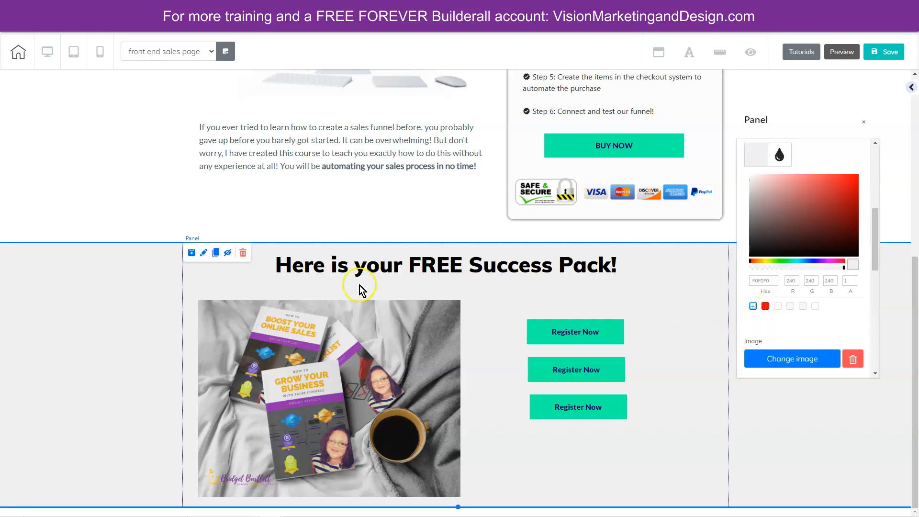
double_click(749, 280)
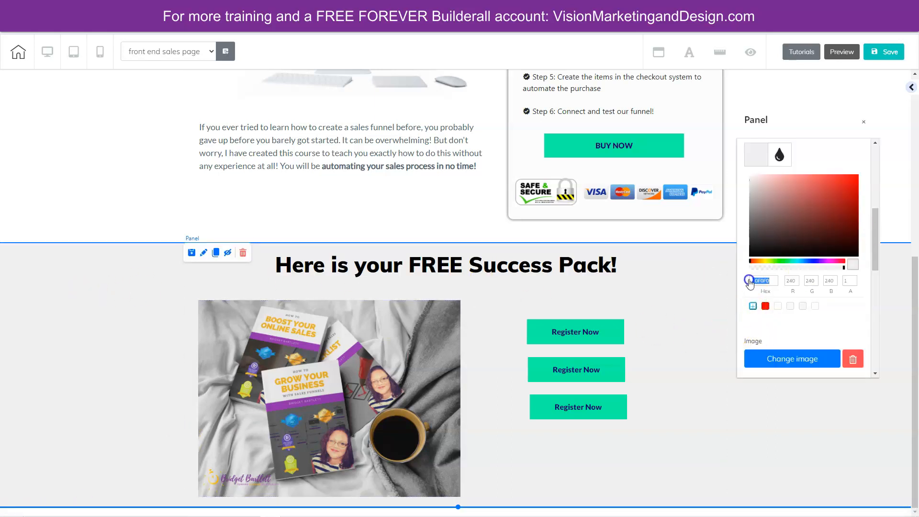
text(742092)
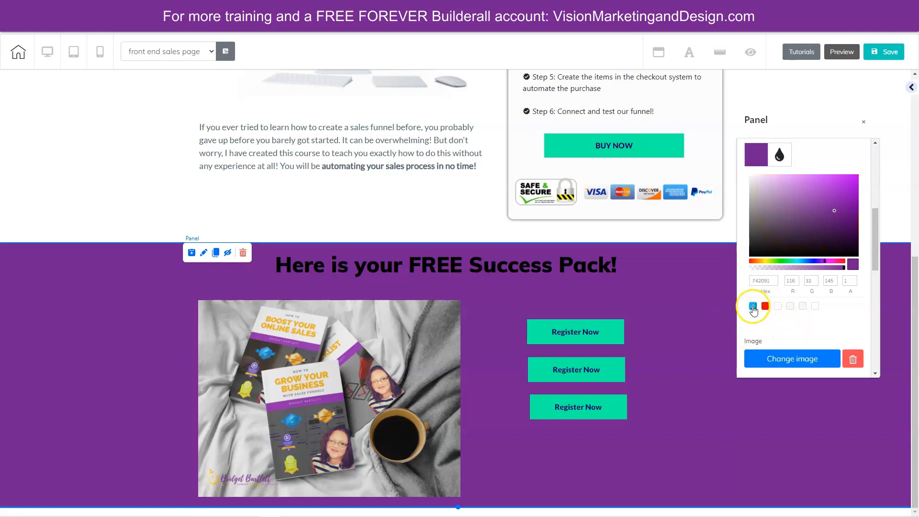
click(753, 307)
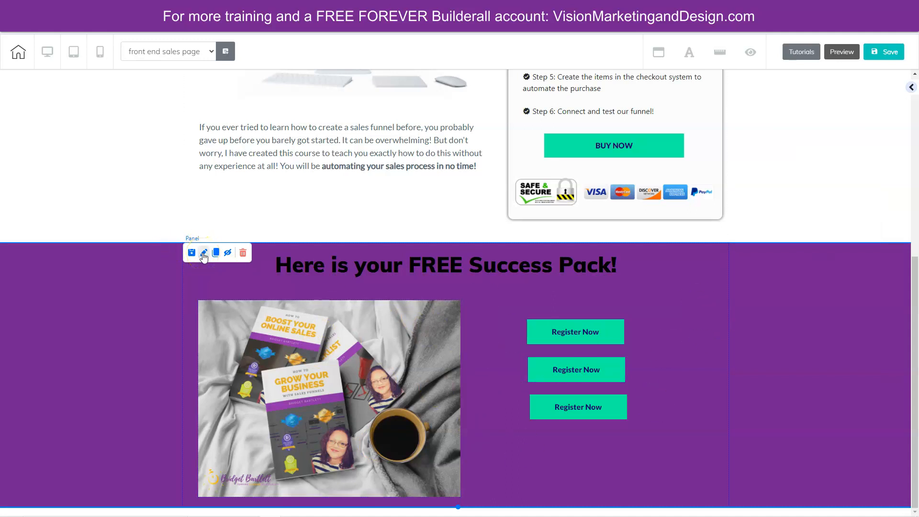
- Change the "Here is your FREE Success Pack!" heading's text color to white
click(291, 268)
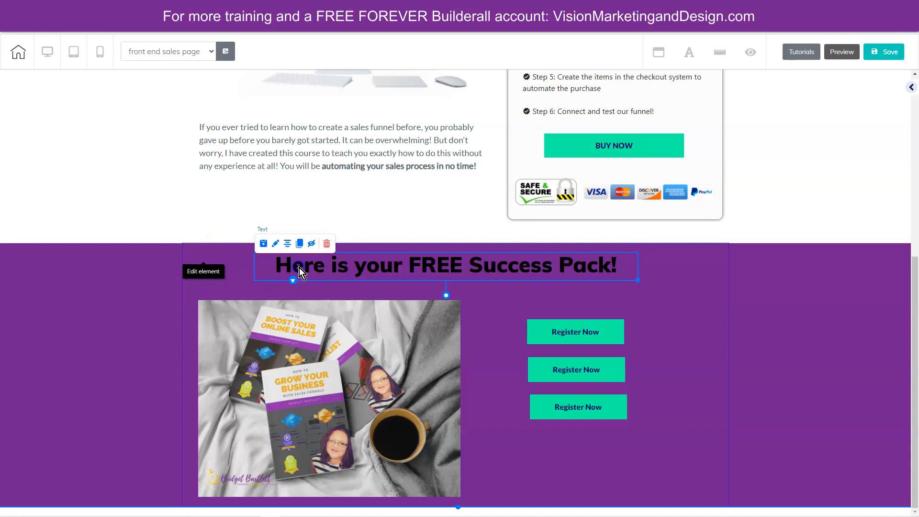
click(275, 244)
drag(276, 266, 613, 265)
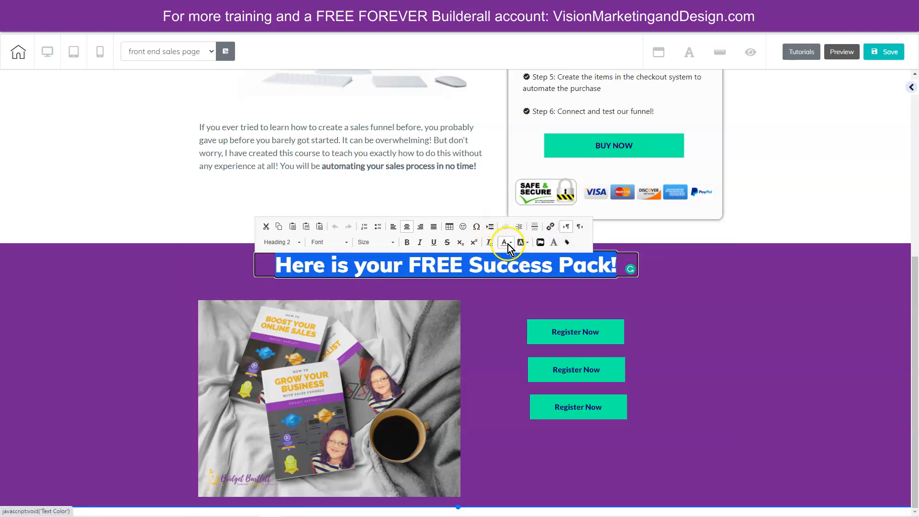
click(683, 310)
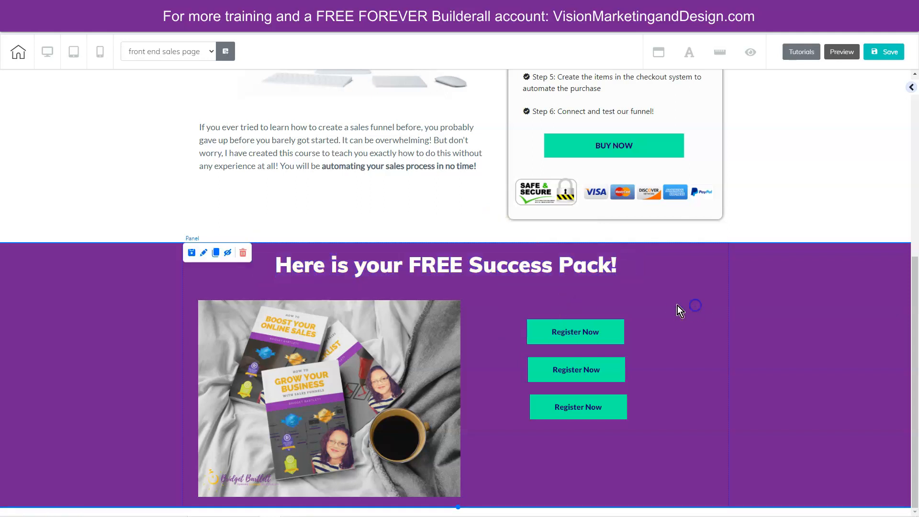
click(648, 400)
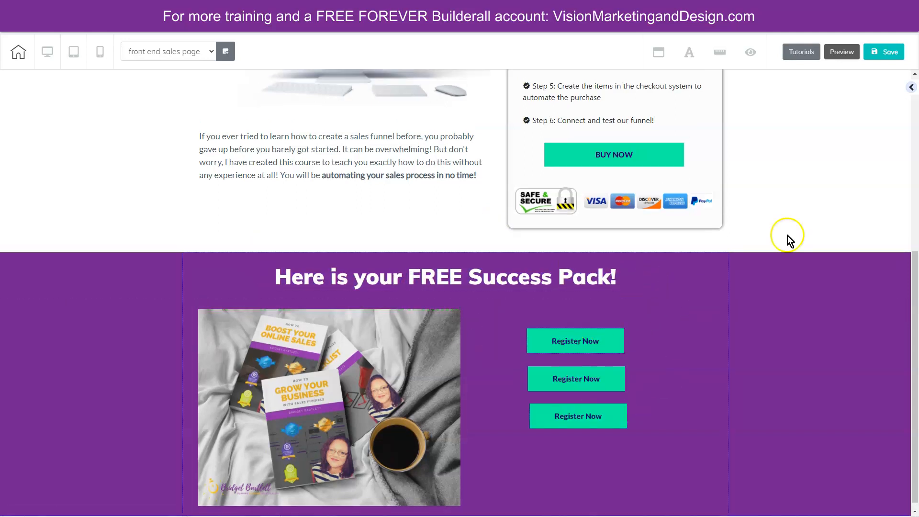
- Add a white shadowed box to the Success Pack panel and enlarge it to nearly the panel's content width
click(912, 91)
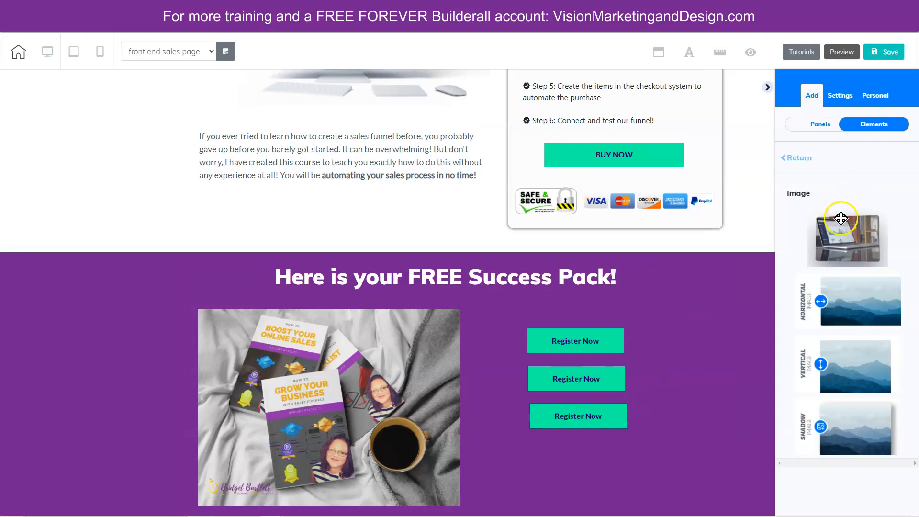
click(797, 158)
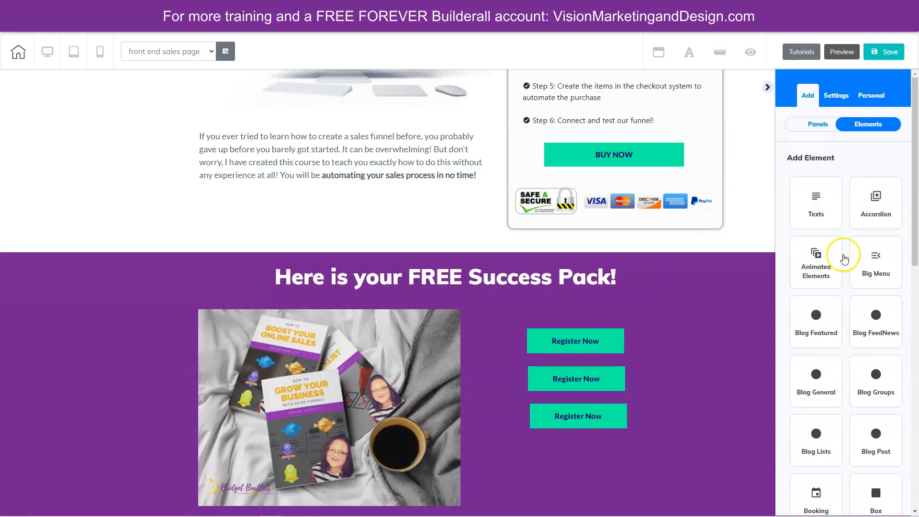
scroll(870, 336, down, 3)
scroll(870, 336, down, 2)
click(875, 165)
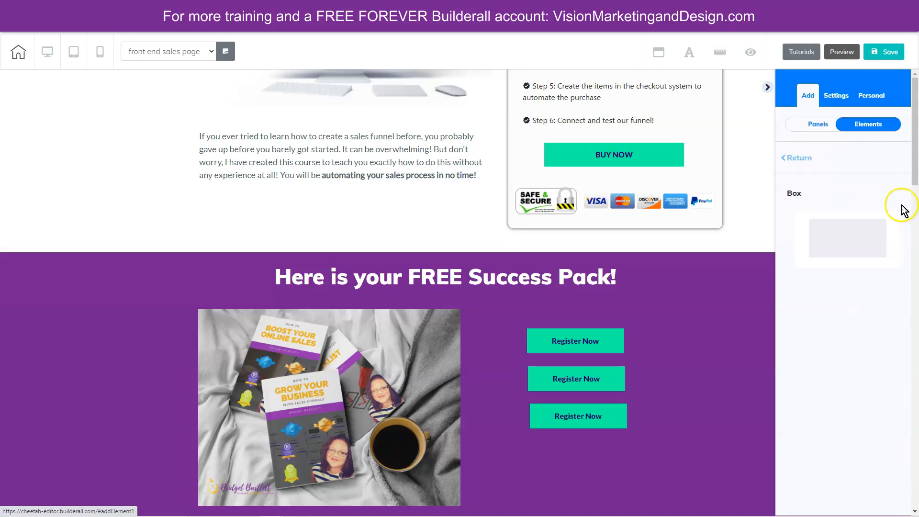
scroll(848, 254, down, 3)
scroll(848, 254, down, 4)
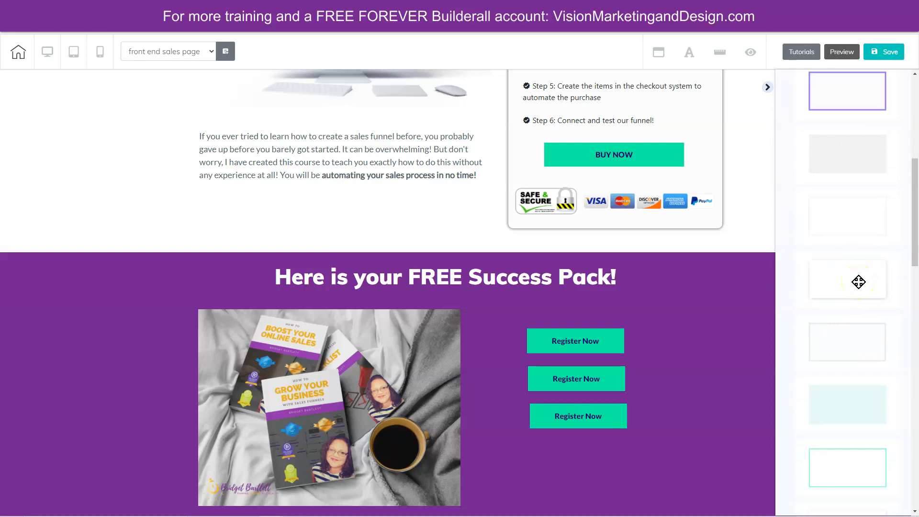
drag(858, 281, 344, 309)
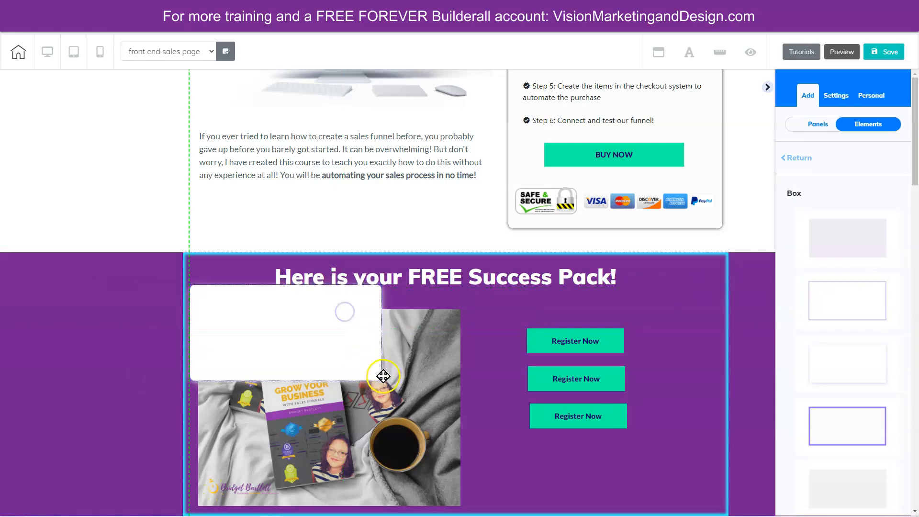
click(355, 359)
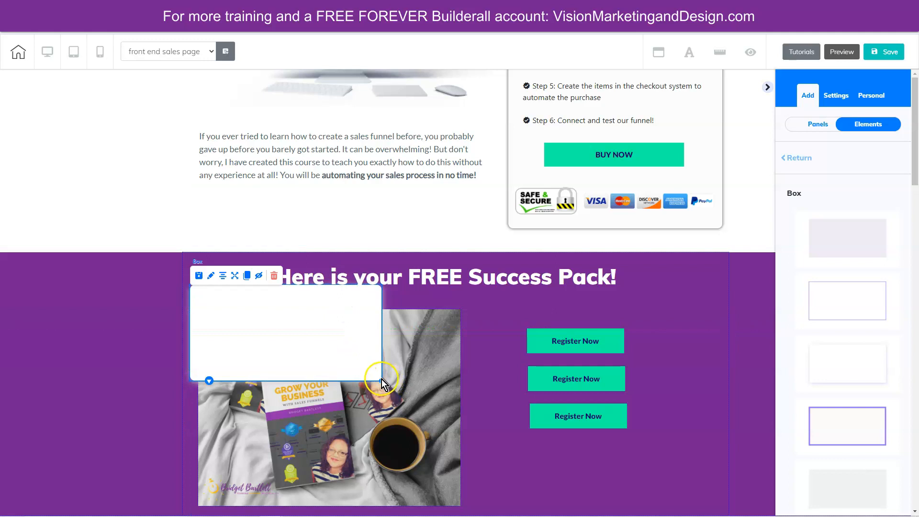
drag(382, 380, 705, 512)
- Raise the book image one layer so it sits in front of the white box, and move the box up beneath the heading
drag(159, 276, 315, 380)
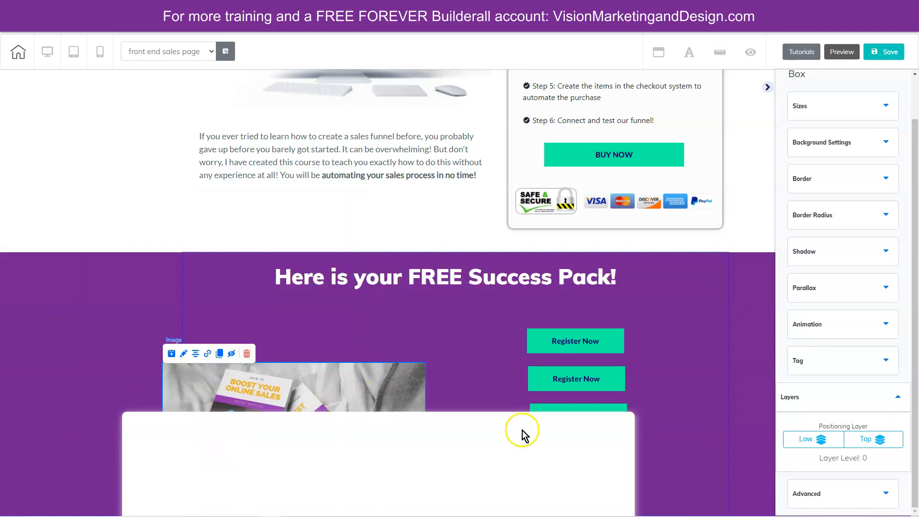
click(183, 354)
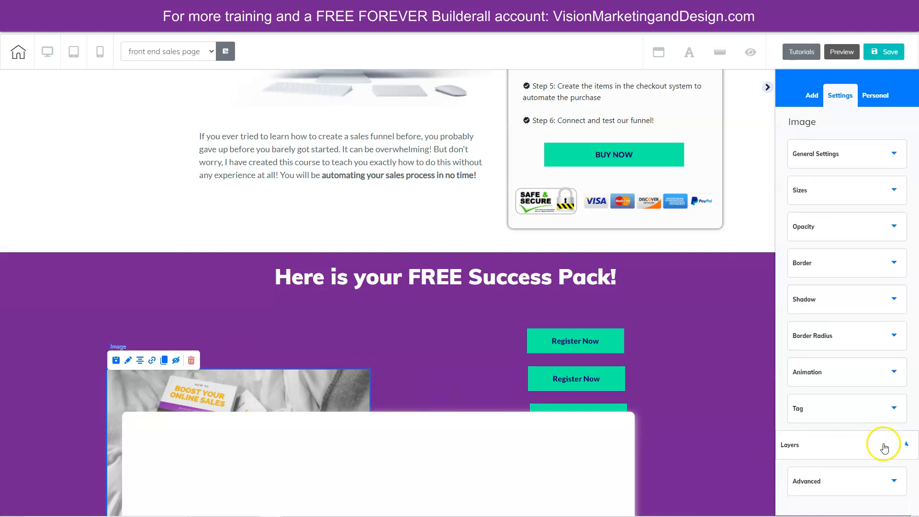
click(896, 484)
drag(418, 437, 313, 321)
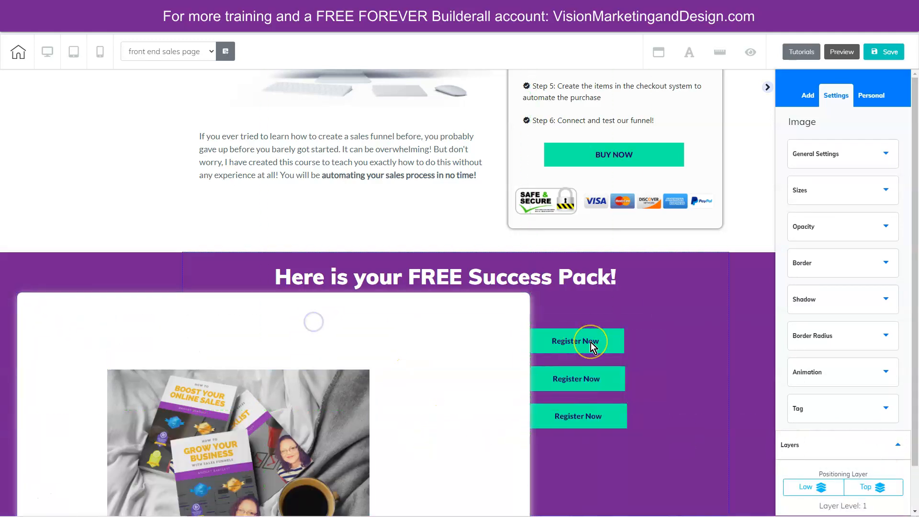
- Center the white box under the Success Pack heading with the three Register Now buttons over its right side
click(592, 343)
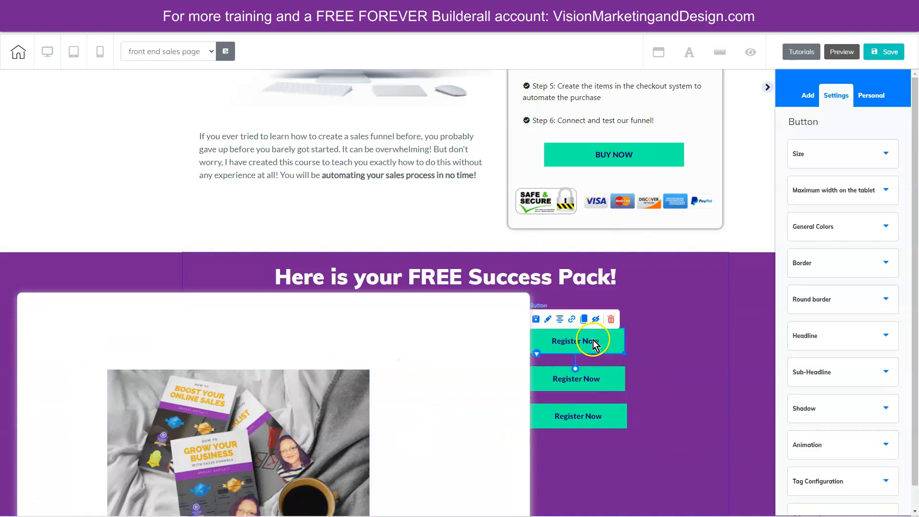
drag(529, 344, 524, 343)
drag(594, 379, 515, 378)
drag(601, 419, 517, 423)
drag(432, 326, 529, 332)
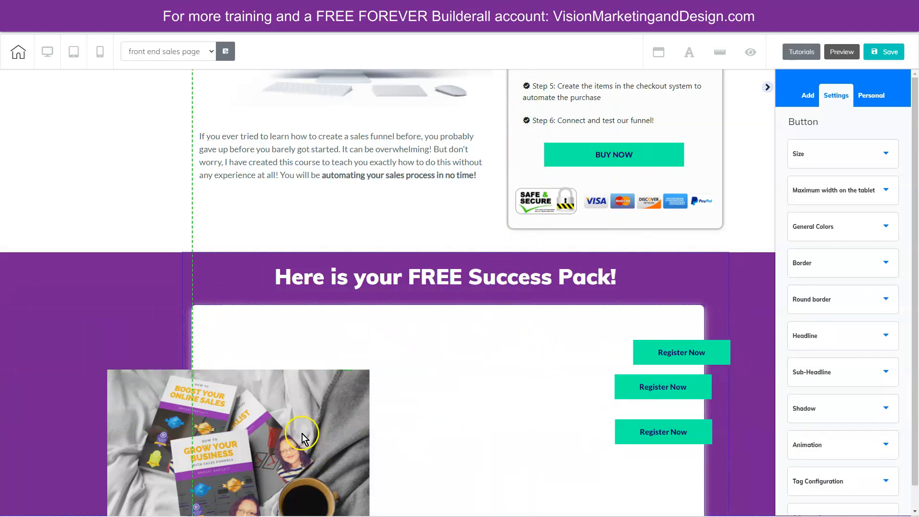
- Place the book image in the box's left half, enlarge the first Register Now button, and left-align the second button beneath it
drag(325, 434, 401, 391)
drag(688, 353, 658, 368)
drag(647, 385, 545, 395)
scroll(606, 374, down, 1)
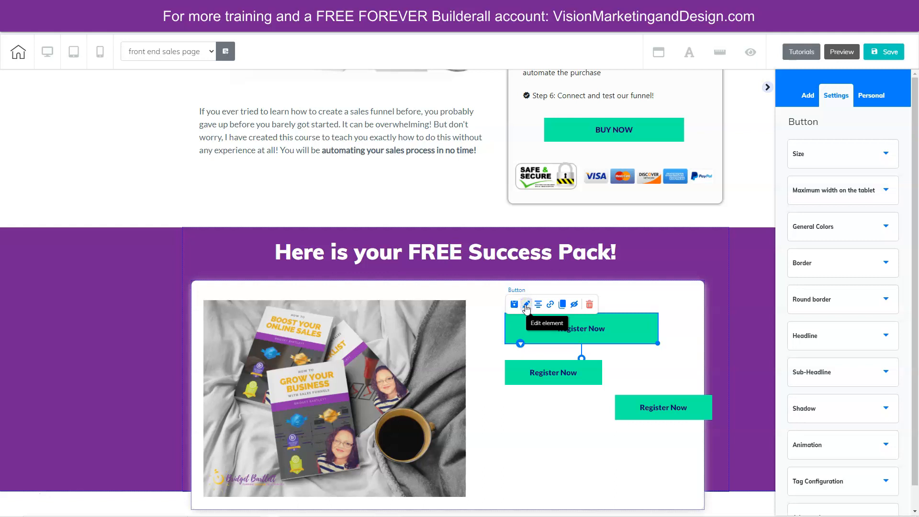
- Set the first Register Now button's background to solid orange F9AC0A and save it as a color swatch
click(835, 226)
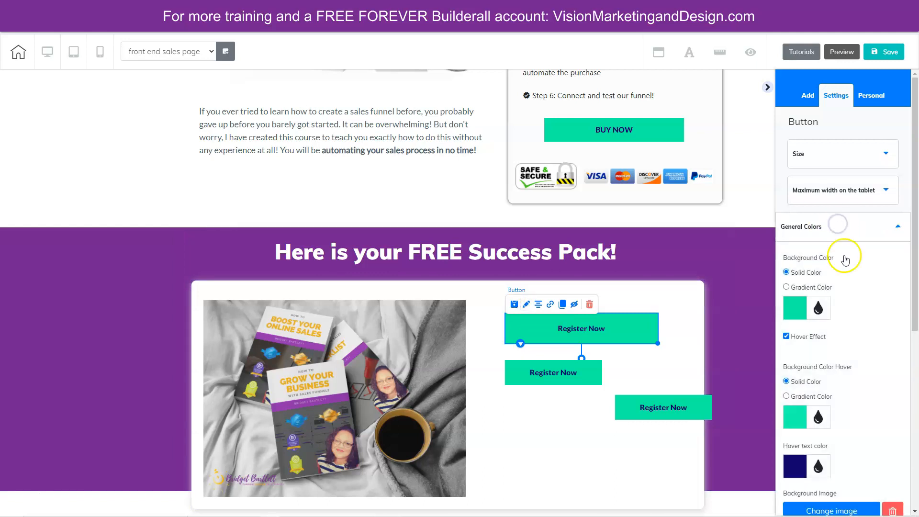
scroll(867, 316, down, 3)
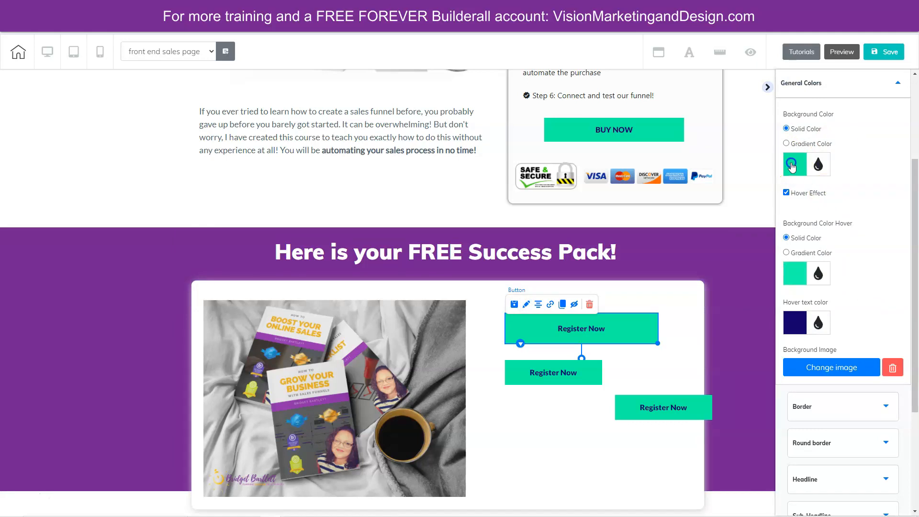
click(791, 166)
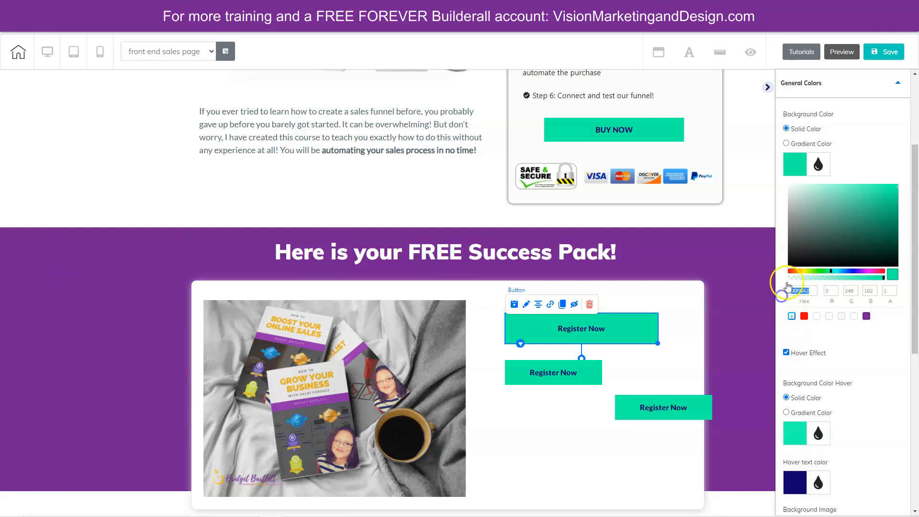
text(F9AC0A)
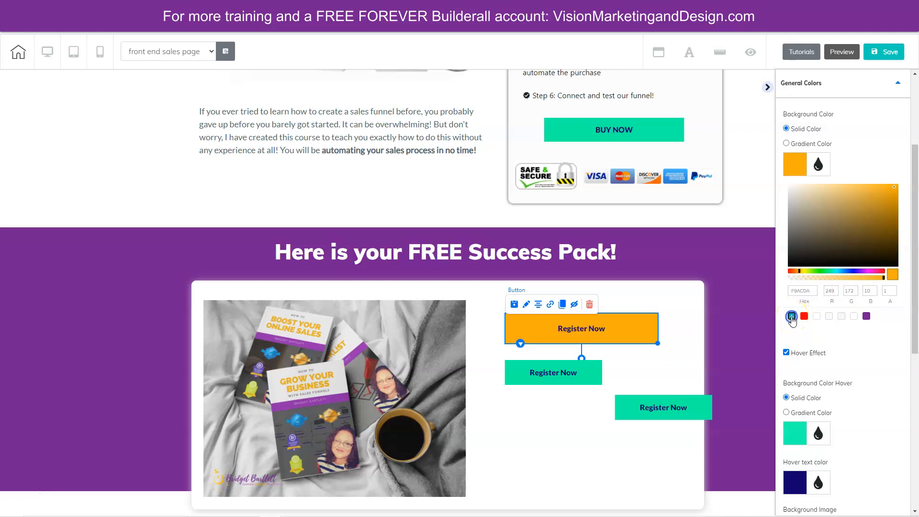
mouse_move(882, 323)
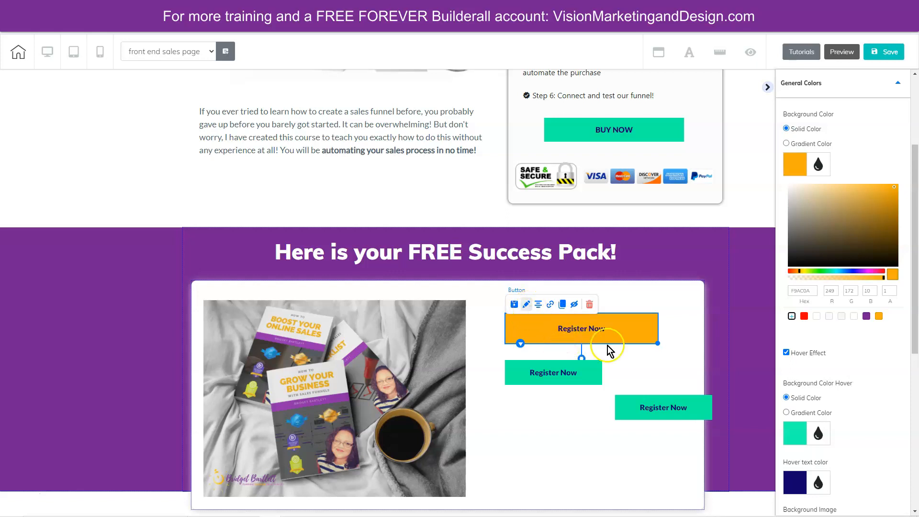
- Set the first Register Now button's hover background to yellow FBC81C and save it as a color swatch
scroll(857, 397, down, 3)
scroll(854, 363, down, 1)
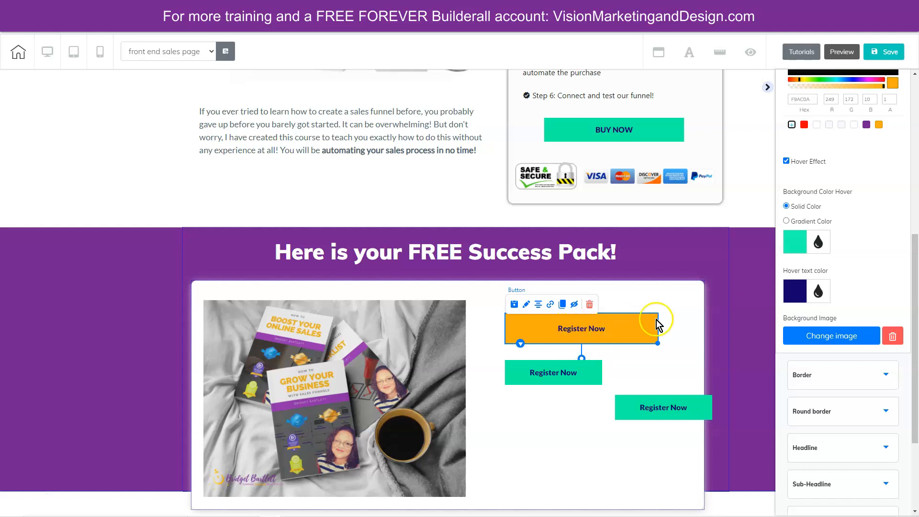
click(789, 248)
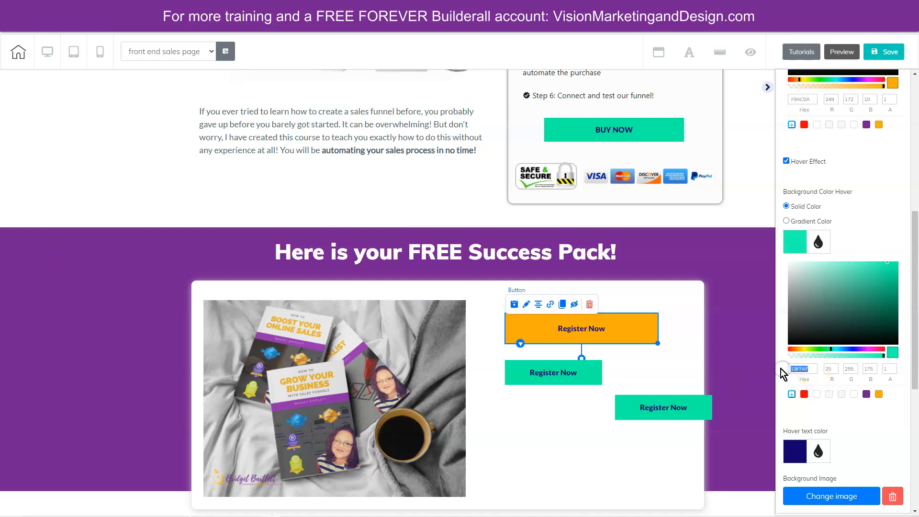
text(FBC81C)
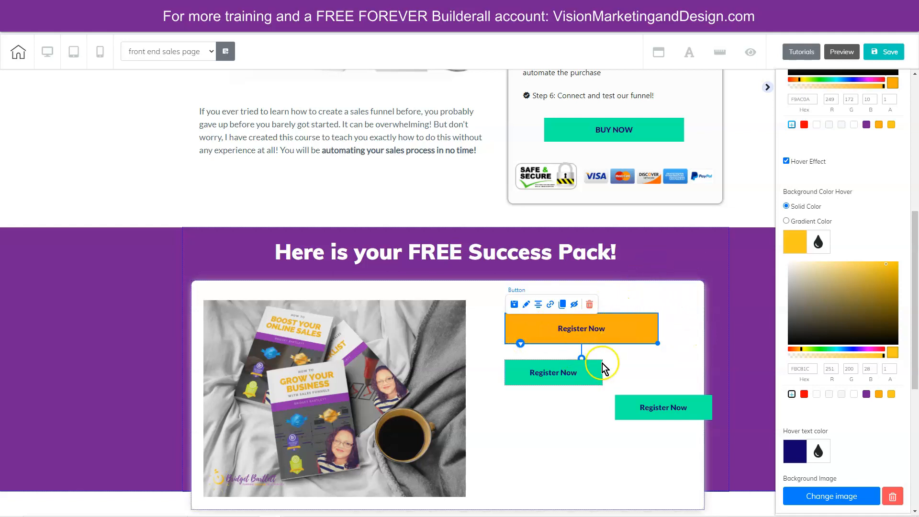
- Set the first Register Now button's hover text color to black 000000
scroll(868, 452, down, 2)
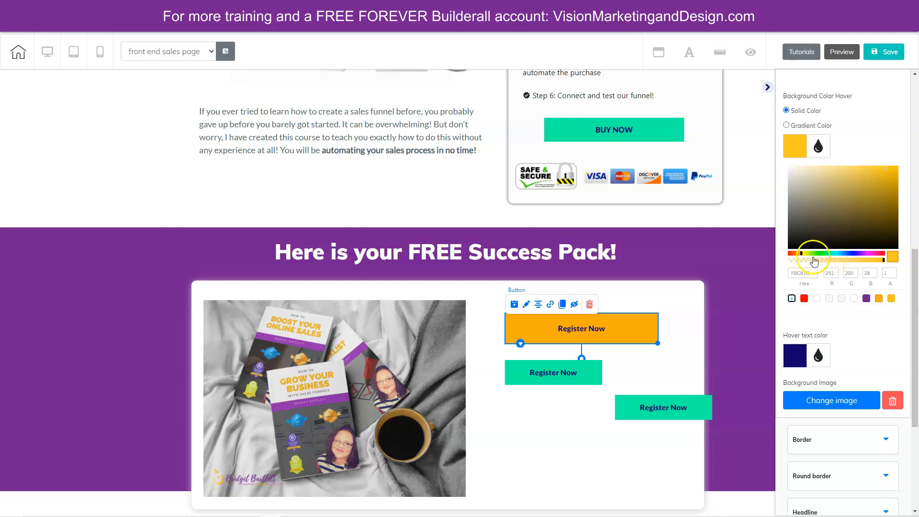
scroll(792, 223, down, 4)
drag(791, 218, 783, 185)
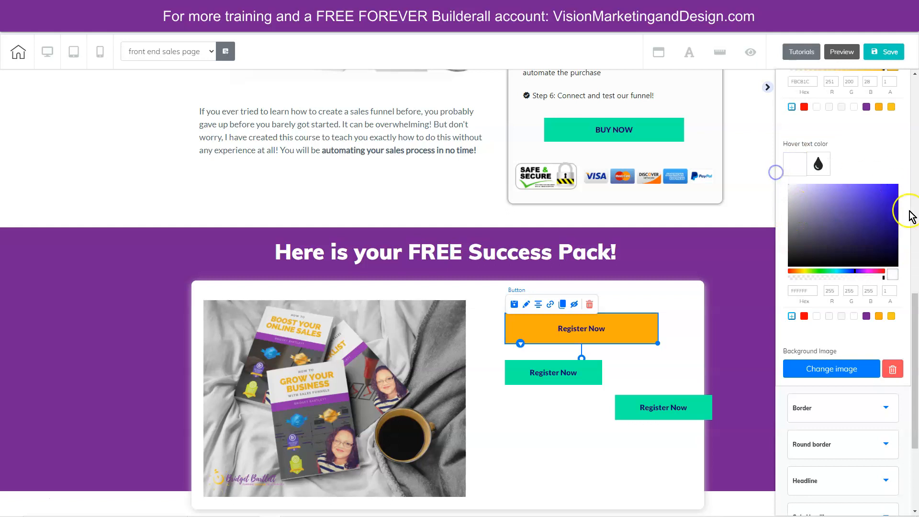
drag(794, 255, 779, 272)
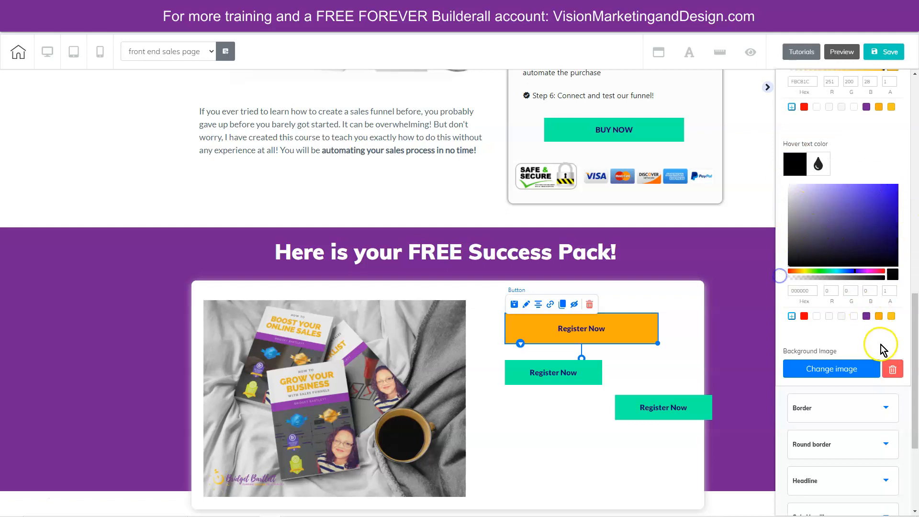
- Set the orange Register Now button's headline text color to white FFFFFF
scroll(862, 383, down, 3)
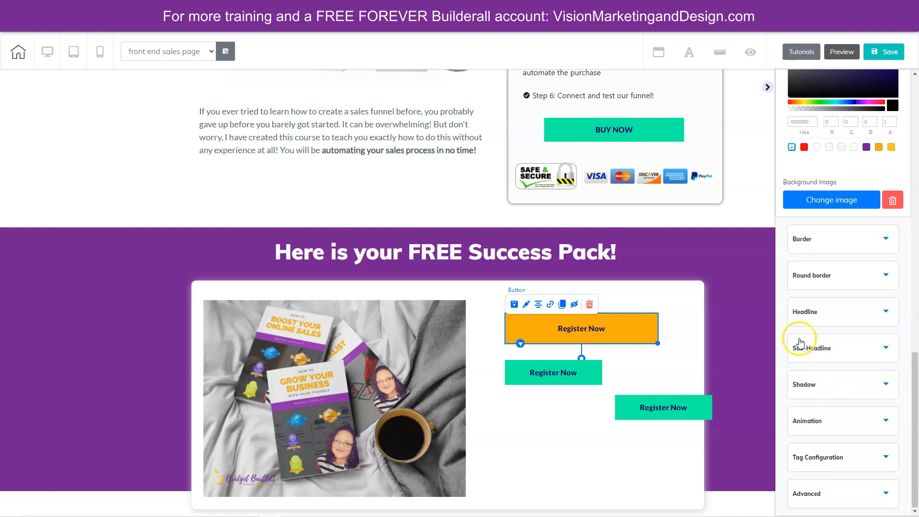
click(828, 306)
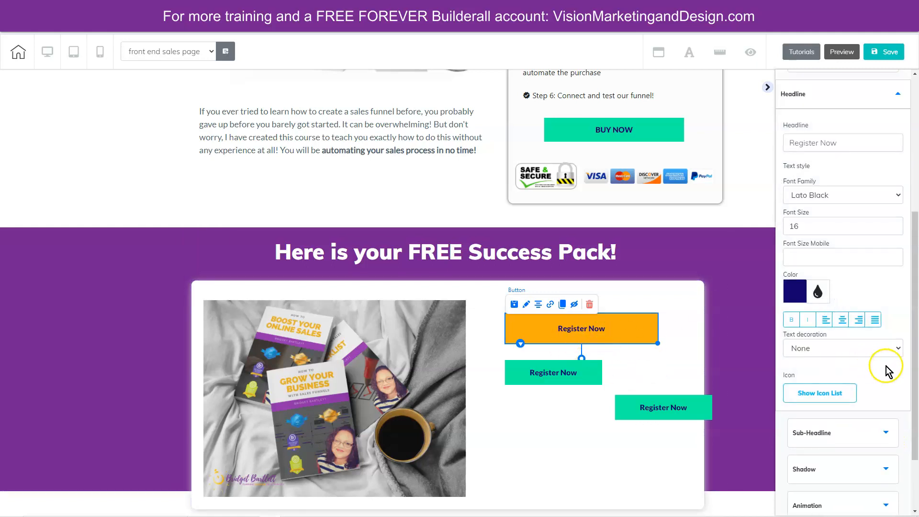
click(796, 294)
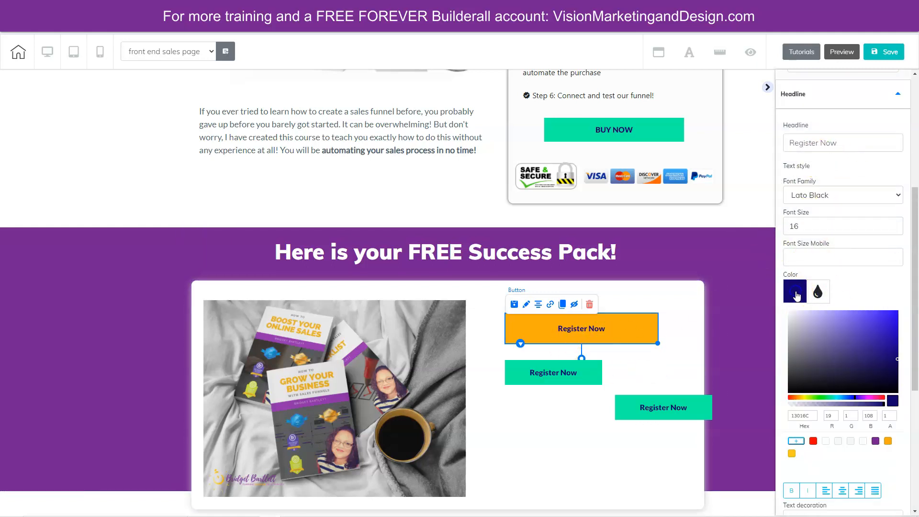
drag(801, 329, 769, 299)
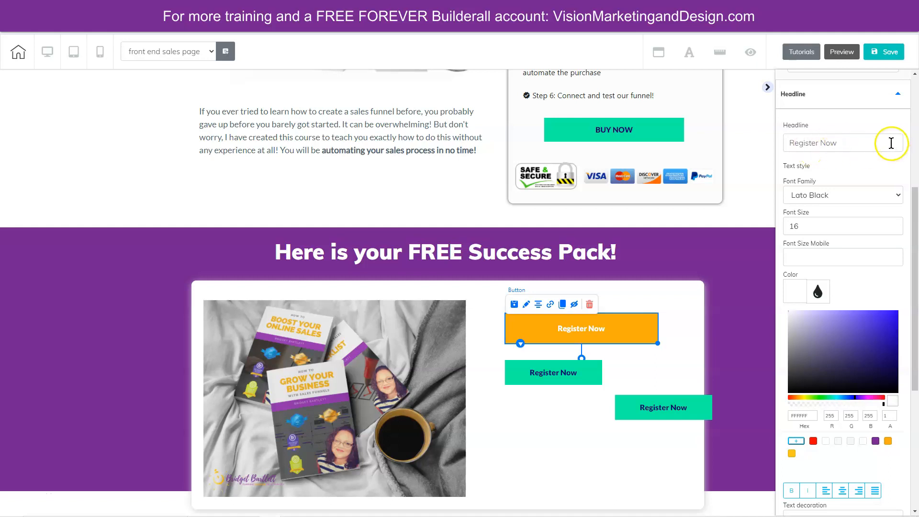
- Change the orange button's headline text to "How to Grow Your Business Online"
click(807, 148)
drag(808, 147, 735, 151)
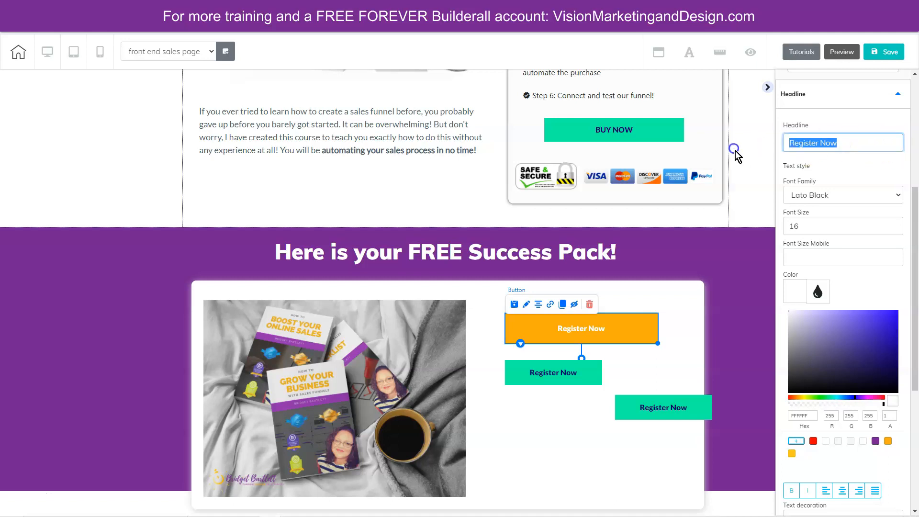
text(How to Grow )
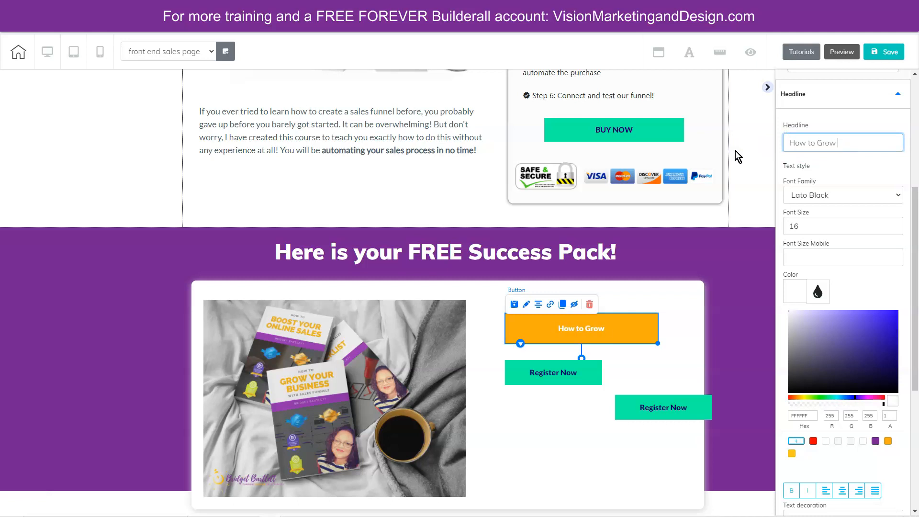
text(Your Business Onliness Online)
click(824, 143)
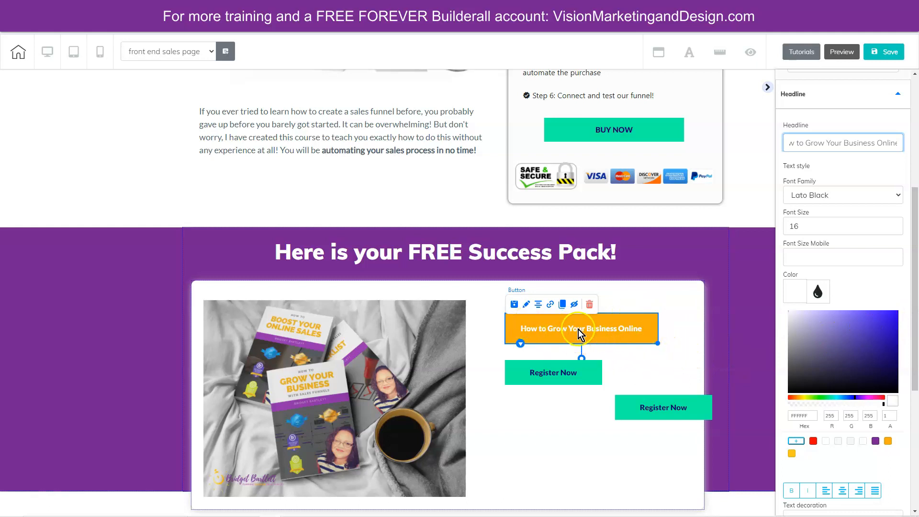
- Delete both remaining green Register Now buttons from the Success Pack box
click(581, 375)
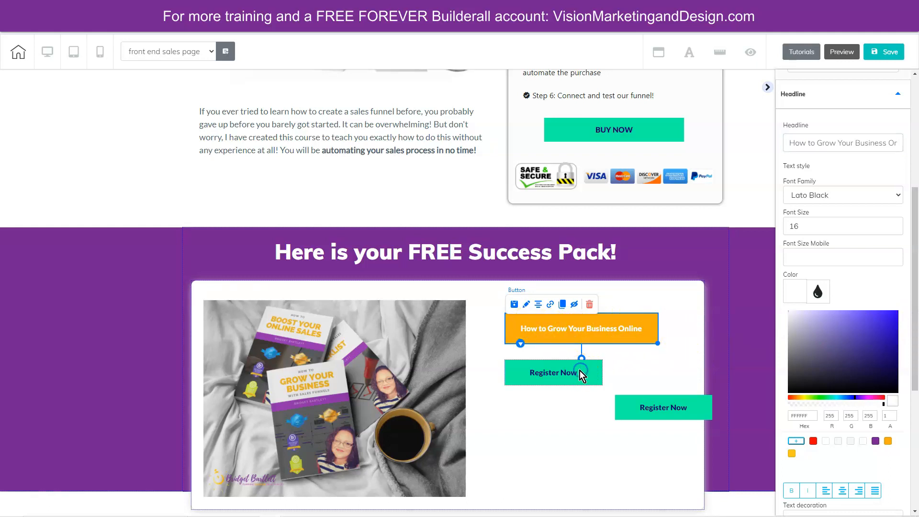
click(582, 375)
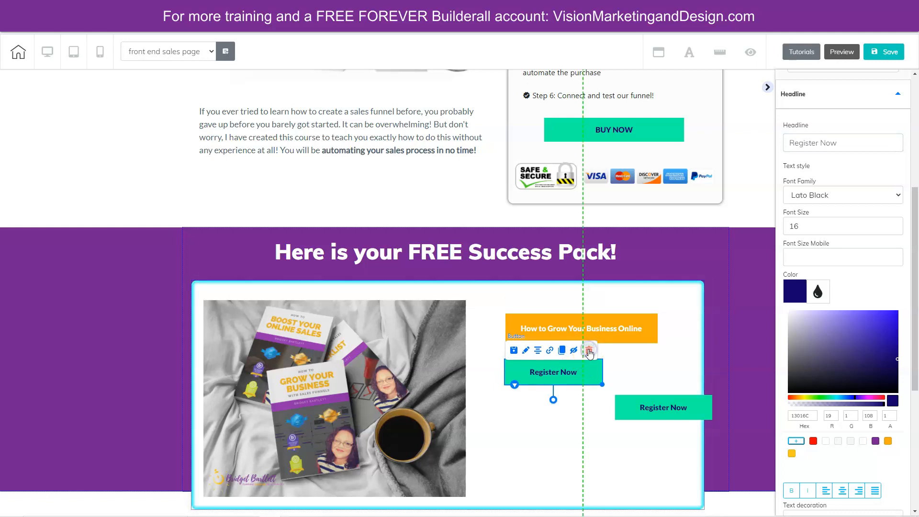
click(588, 359)
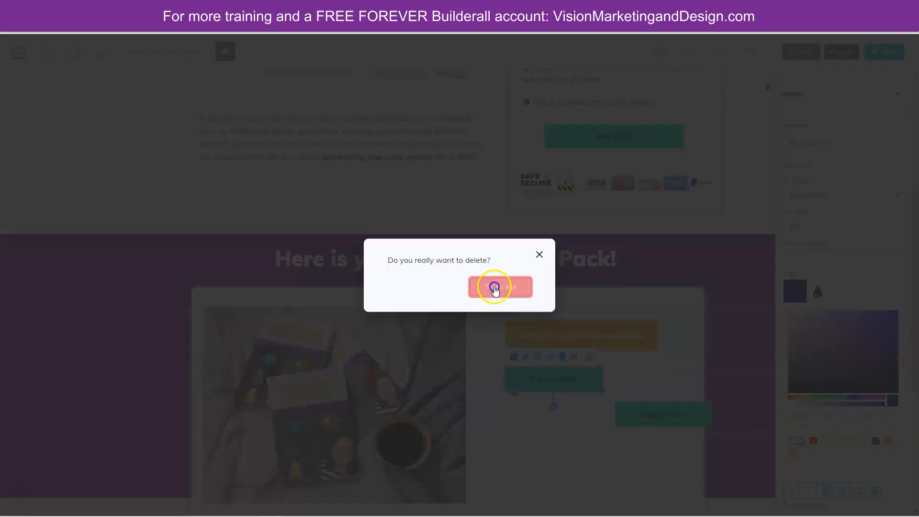
click(495, 287)
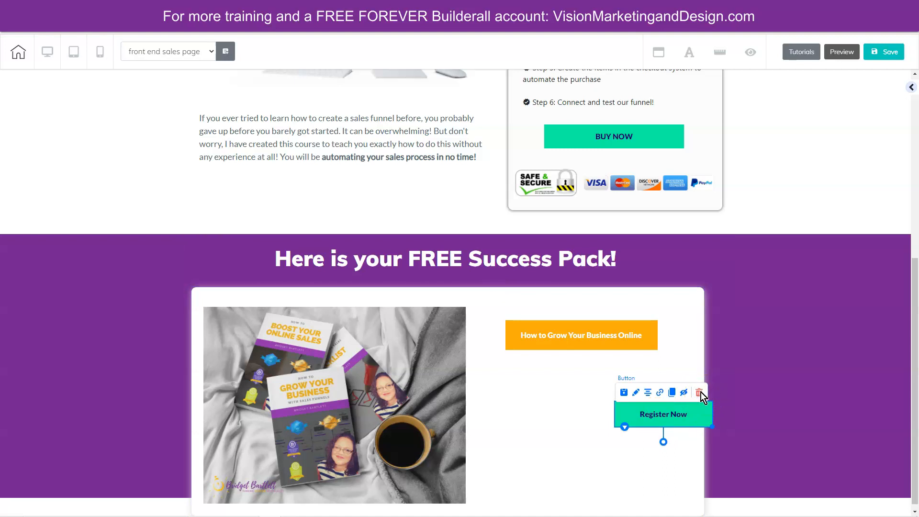
click(700, 392)
click(498, 285)
- Duplicate the orange How to Grow Your Business Online button twice and stack the copies evenly beneath it
click(566, 335)
click(562, 312)
click(564, 386)
click(562, 362)
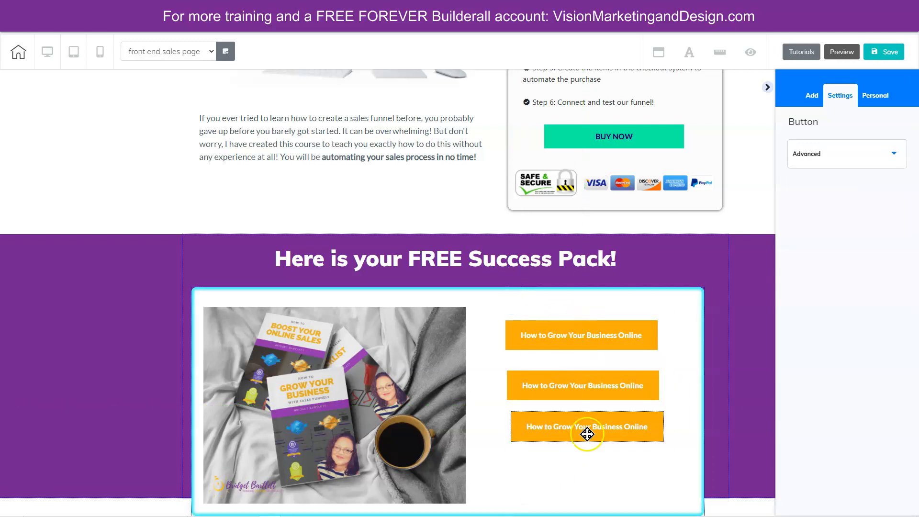
click(584, 440)
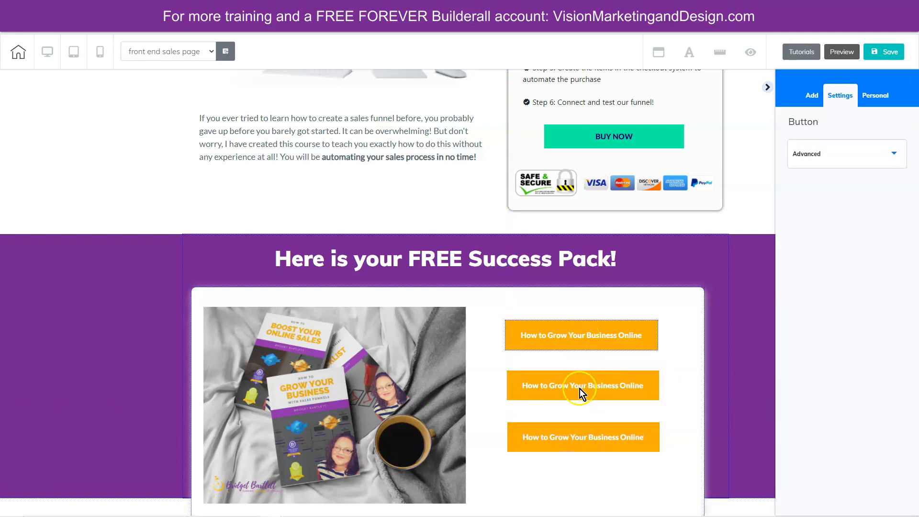
drag(580, 391, 580, 391)
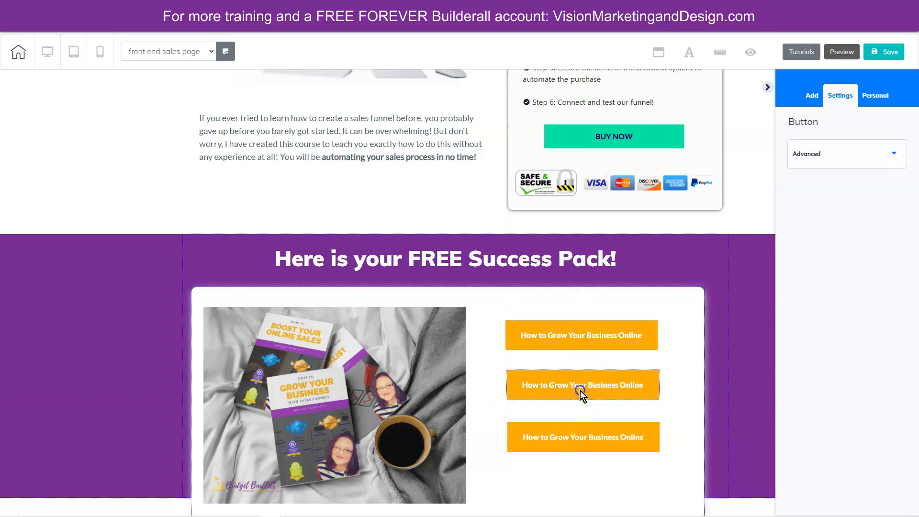
- Change the middle orange button's headline to "How to Boost Your Online Sales"
click(580, 390)
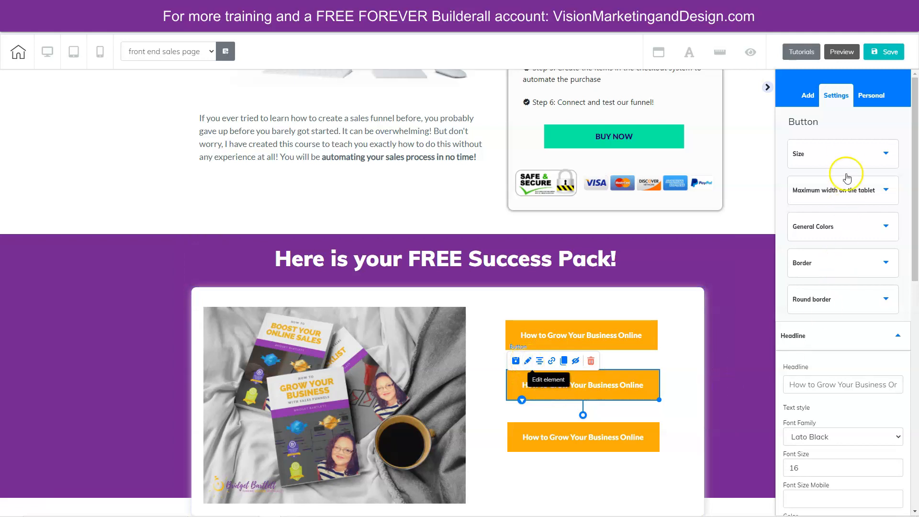
triple_click(789, 385)
text(How to Boost Your Online Sales)
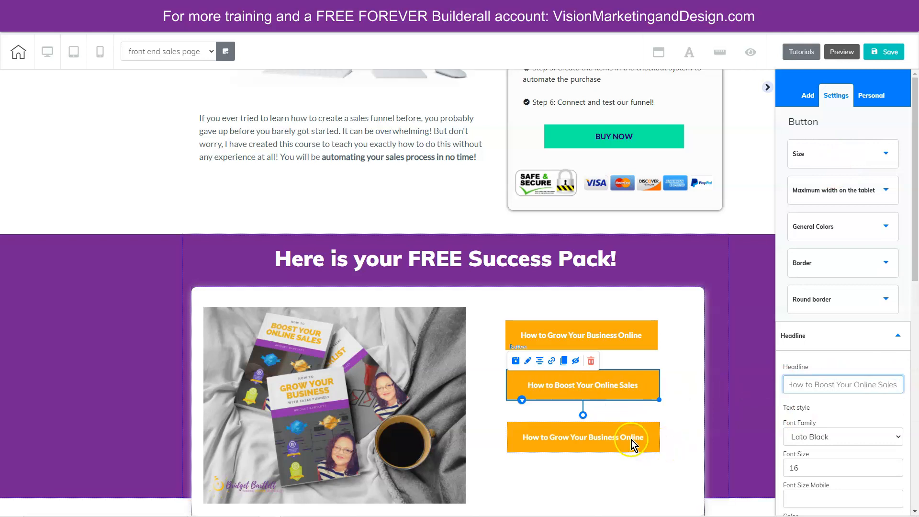
- Change the lowest orange button's headline to "Sales Boost Checklist"
click(633, 439)
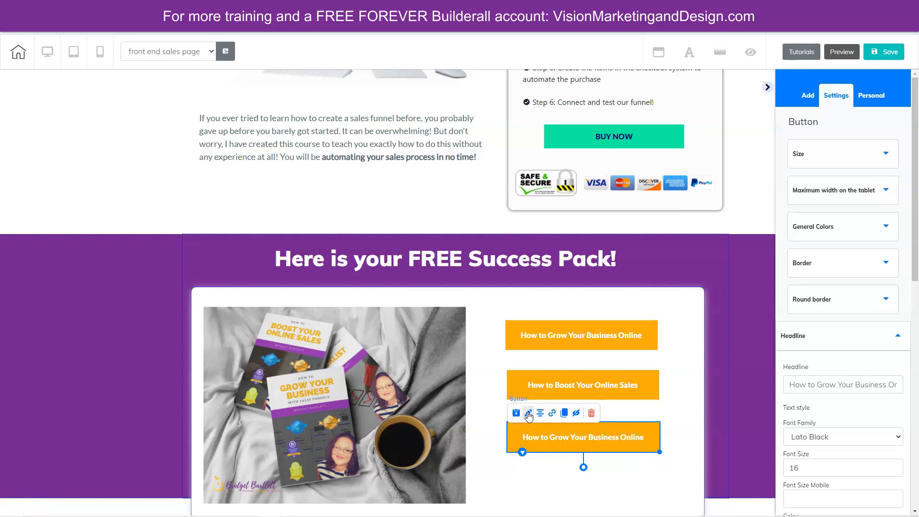
drag(785, 384, 912, 381)
text(Sales Boost Checklist)
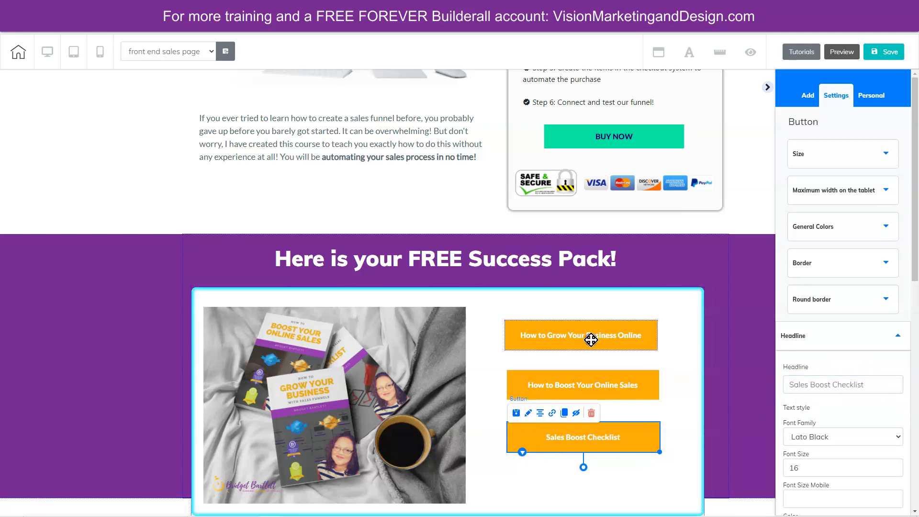
- Give the How to Grow Your Business Online button a Download link and upload the matching sales funnels PDF to the file archive
click(591, 339)
click(589, 336)
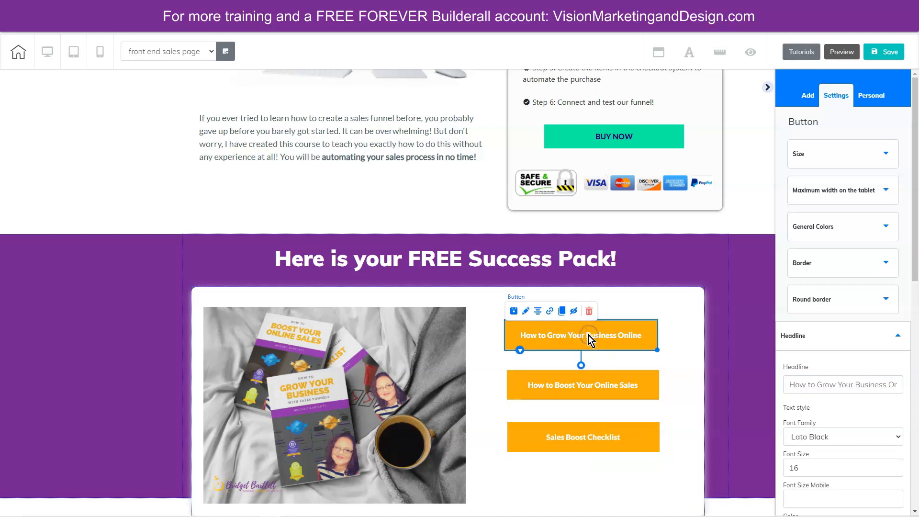
click(550, 312)
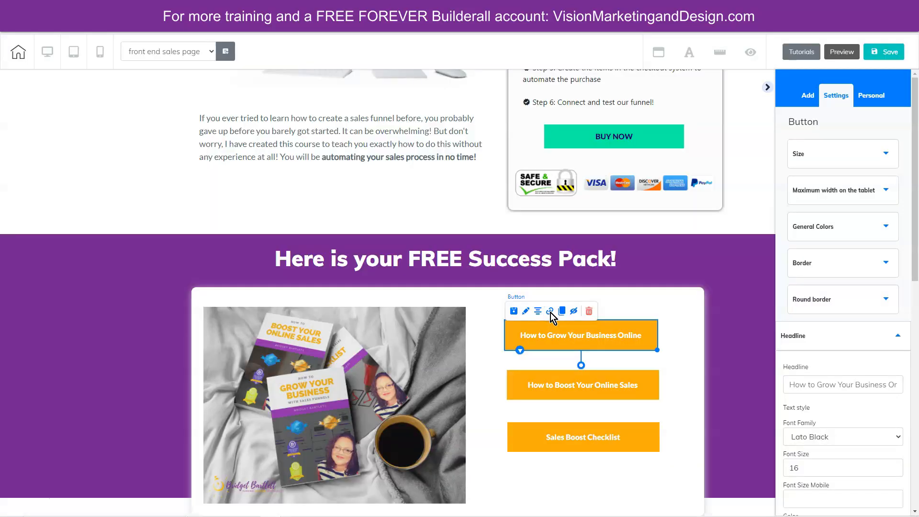
click(550, 312)
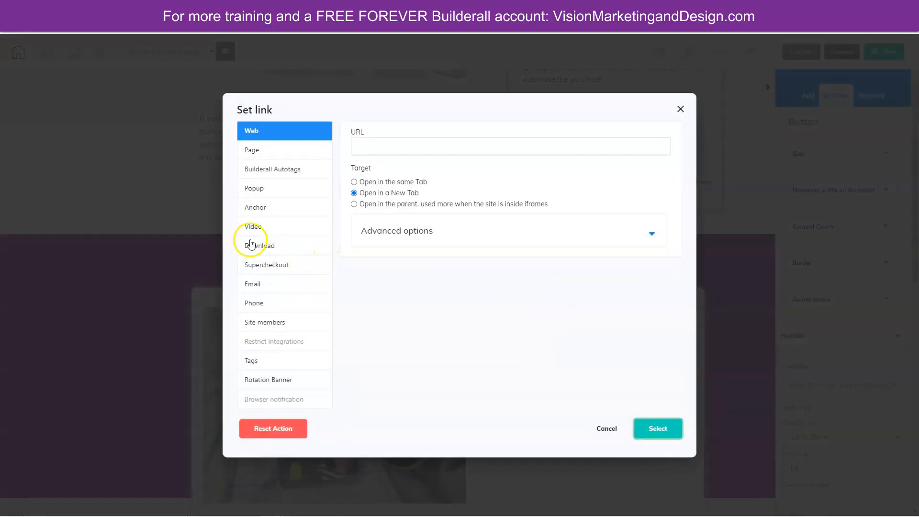
click(258, 247)
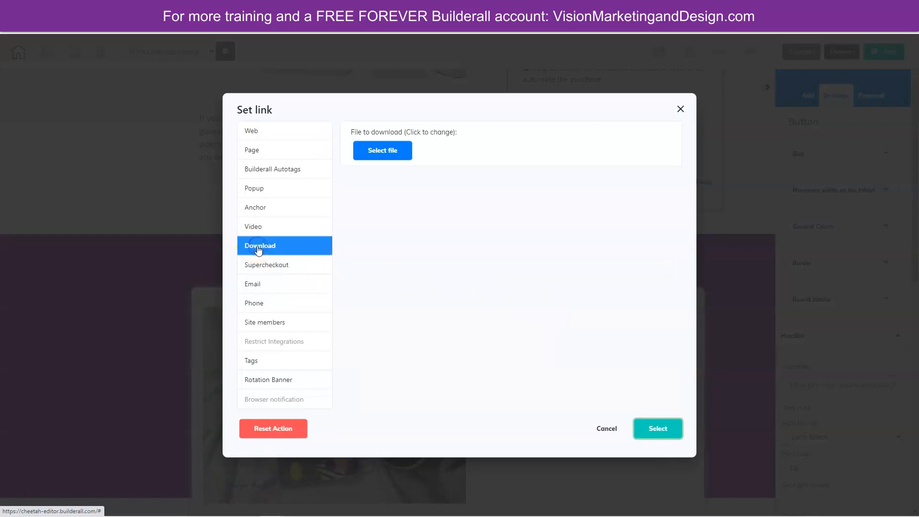
click(387, 150)
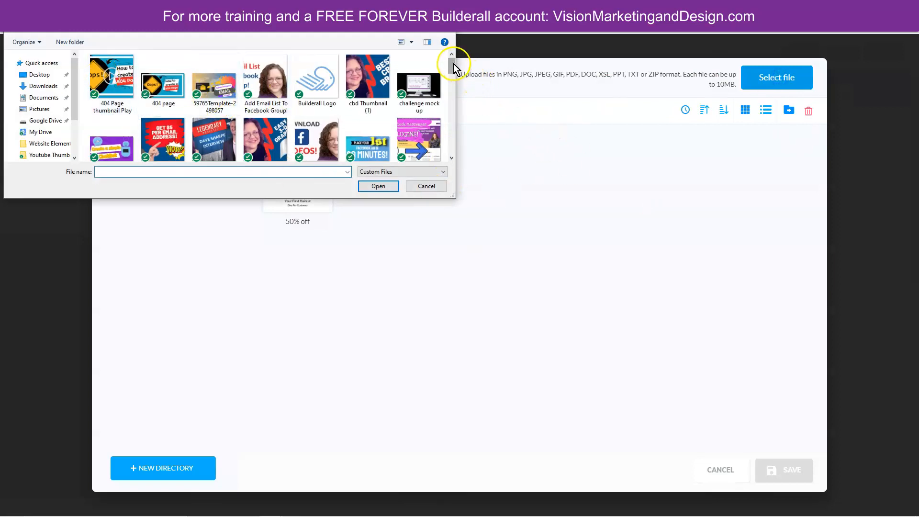
scroll(452, 67, down, 1)
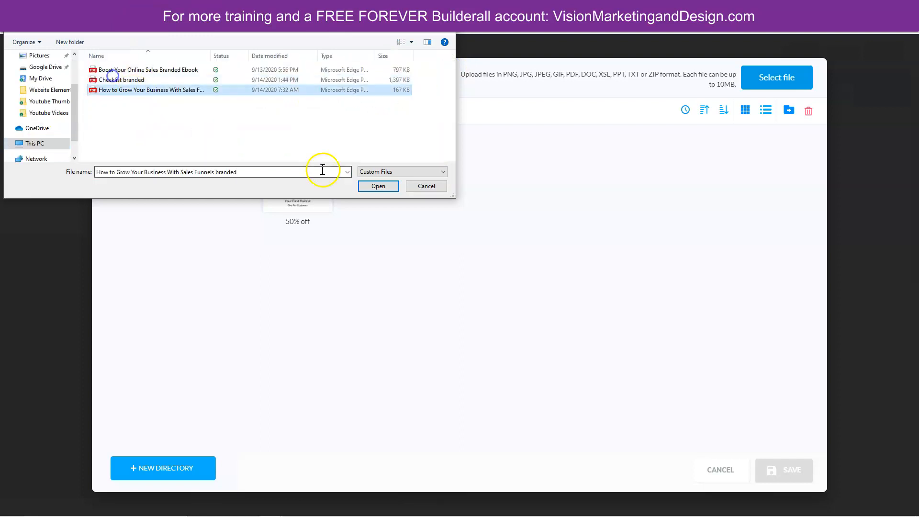
click(378, 186)
- Upload the "Boost Your Online Sales Branded Ebook" and "Checklist branded" PDFs to the file archive
click(779, 81)
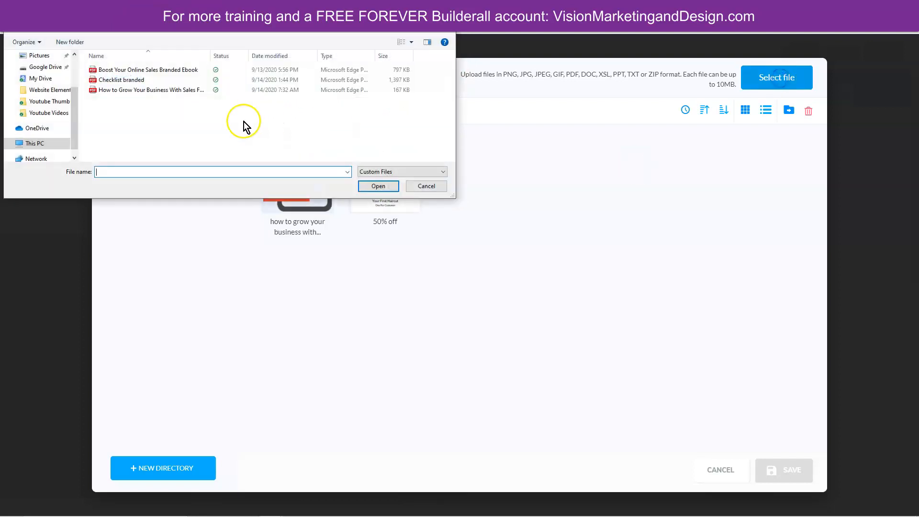
click(154, 71)
ctrl+click(150, 80)
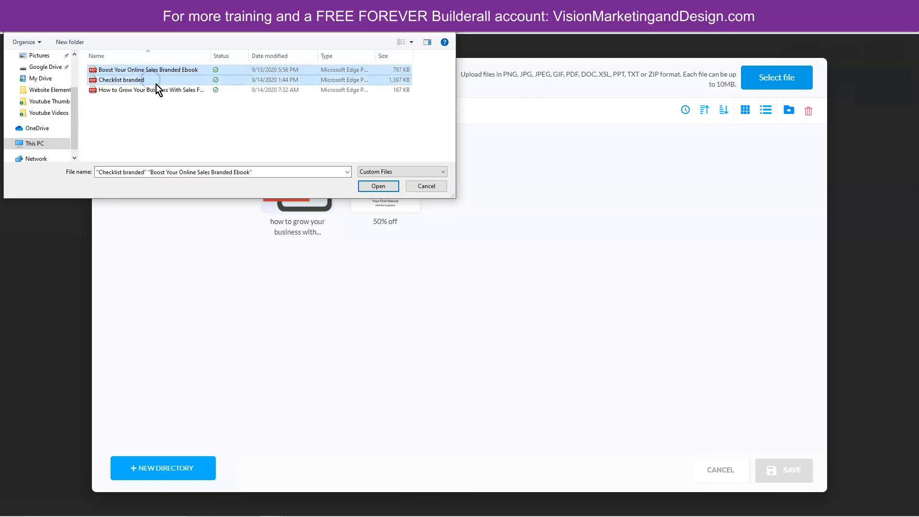
click(378, 187)
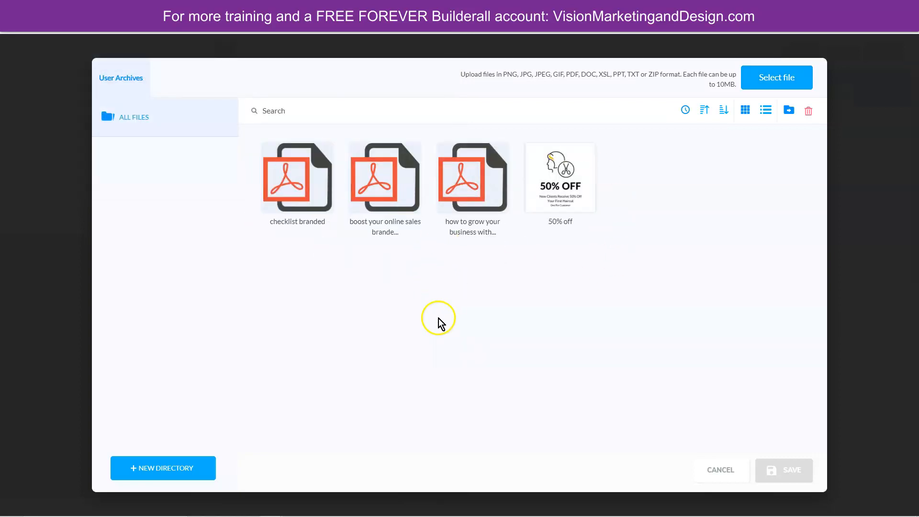
- Assign the "how to grow your business with sales funnels branded" file as the first button's download and apply the link
click(463, 156)
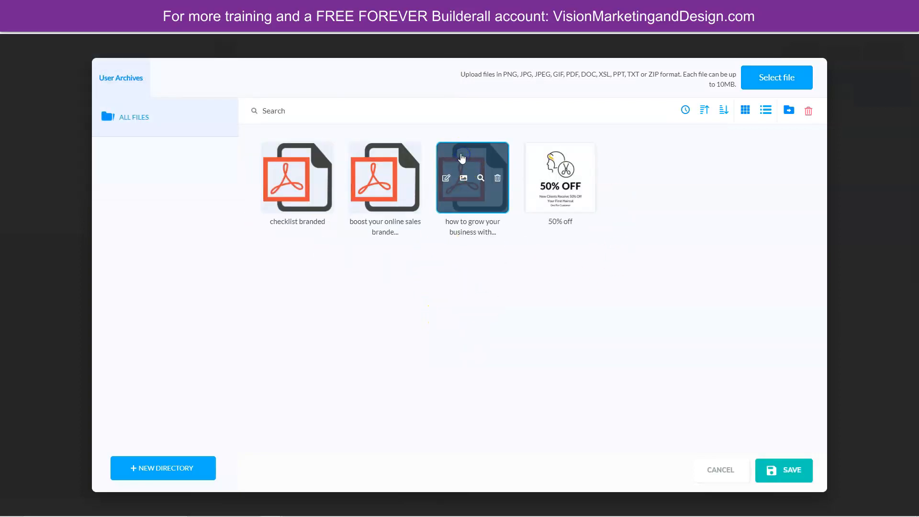
click(777, 473)
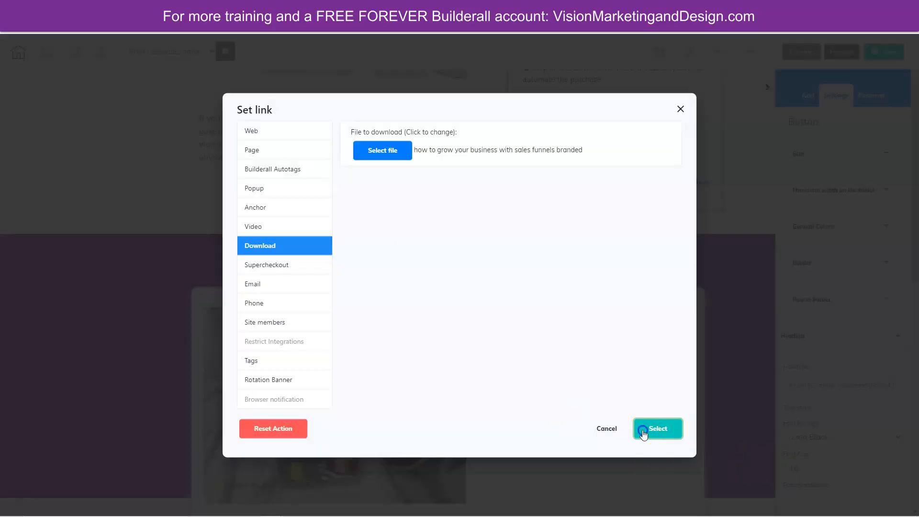
click(643, 432)
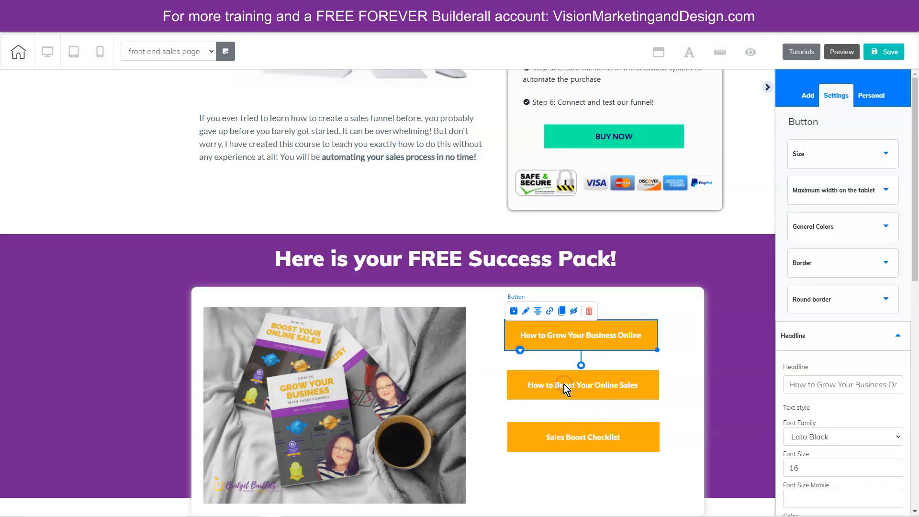
- Link the How to Boost Your Online Sales button to download the "boost your online sales branded ebook" file
click(607, 390)
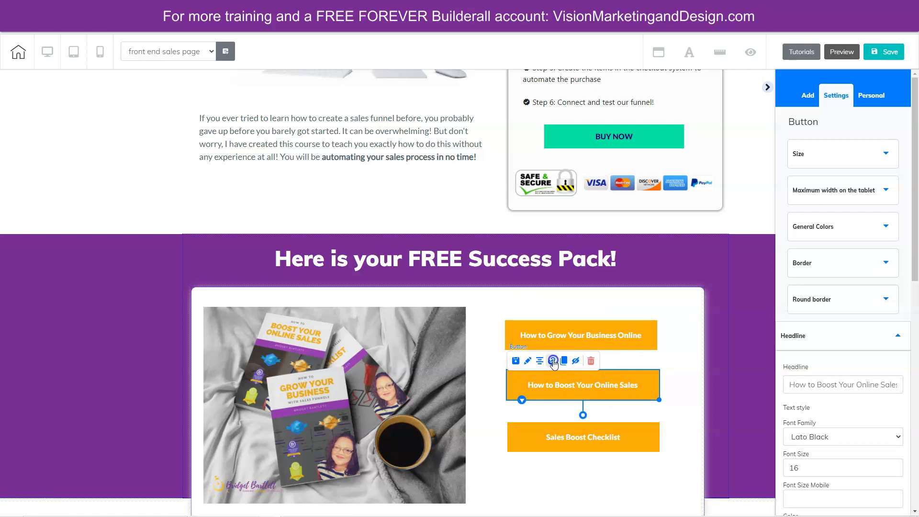
click(552, 359)
click(261, 246)
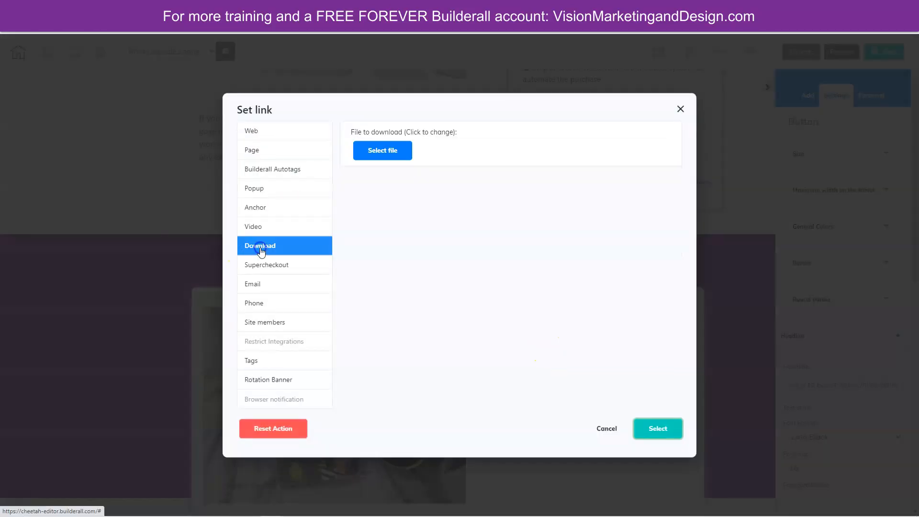
click(382, 149)
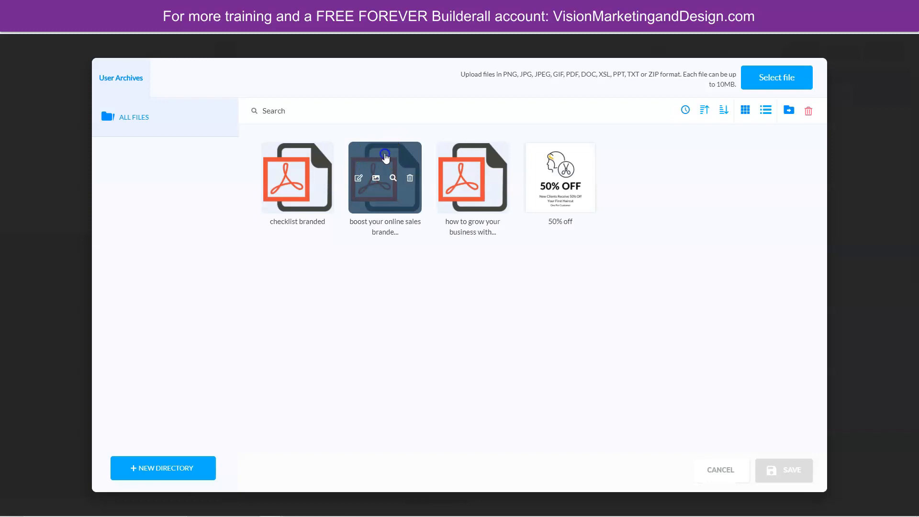
click(385, 156)
click(768, 468)
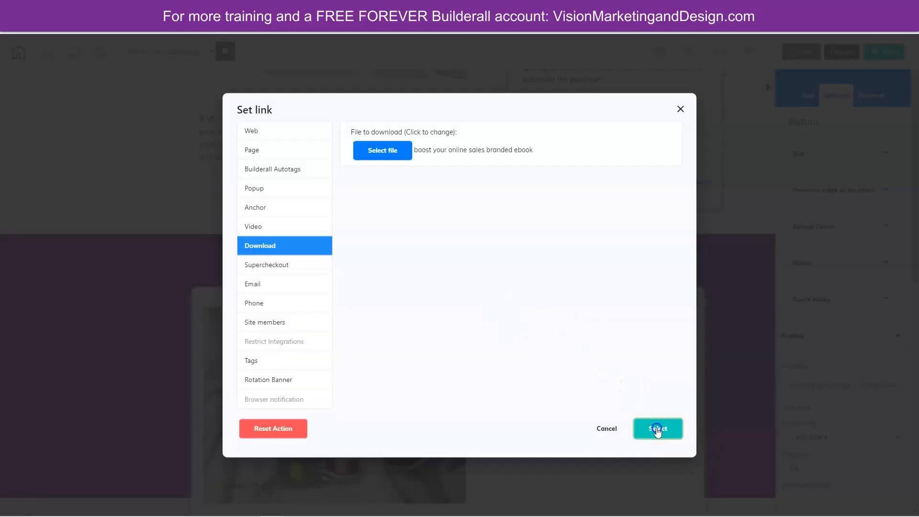
click(657, 428)
- Link the Sales Boost Checklist button to download the "checklist branded" file and save the page
click(594, 437)
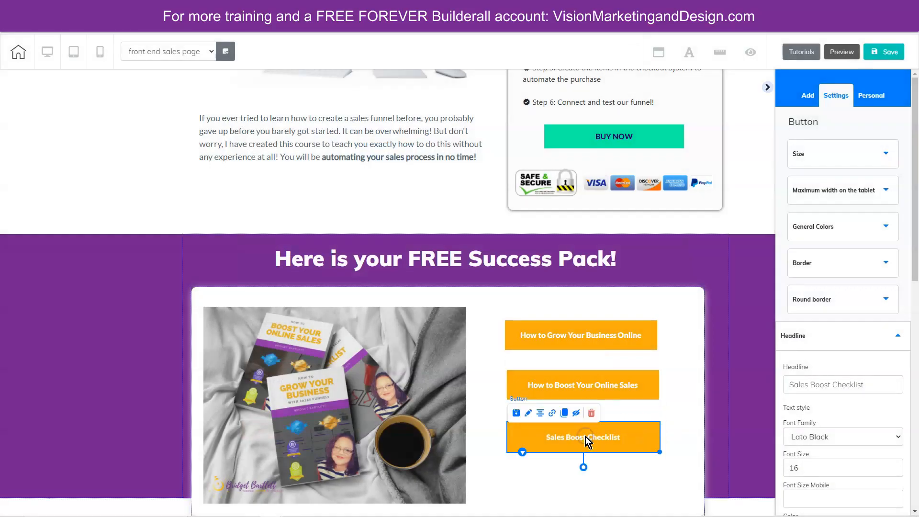
click(553, 415)
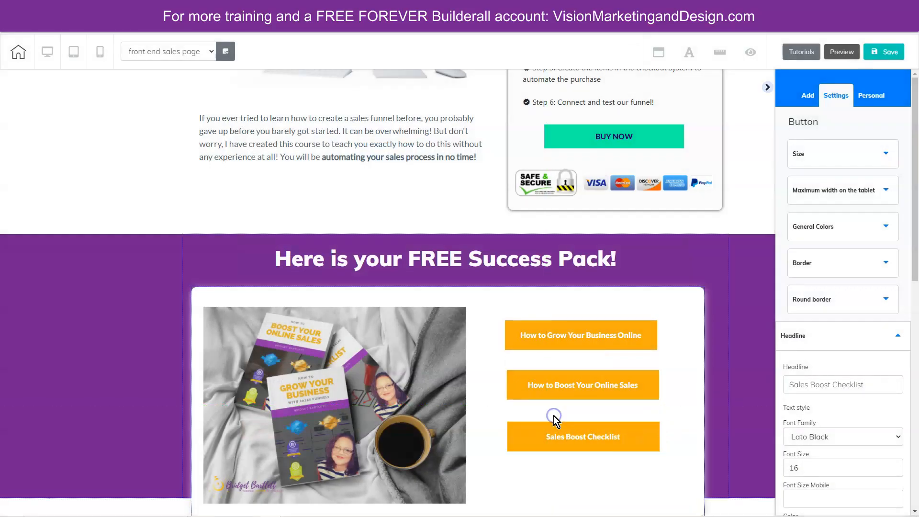
click(552, 431)
click(552, 414)
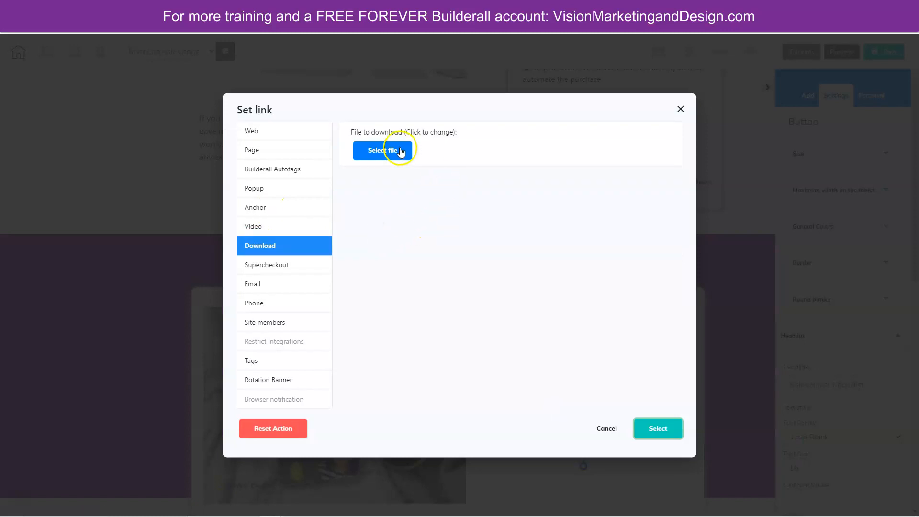
click(397, 150)
click(301, 149)
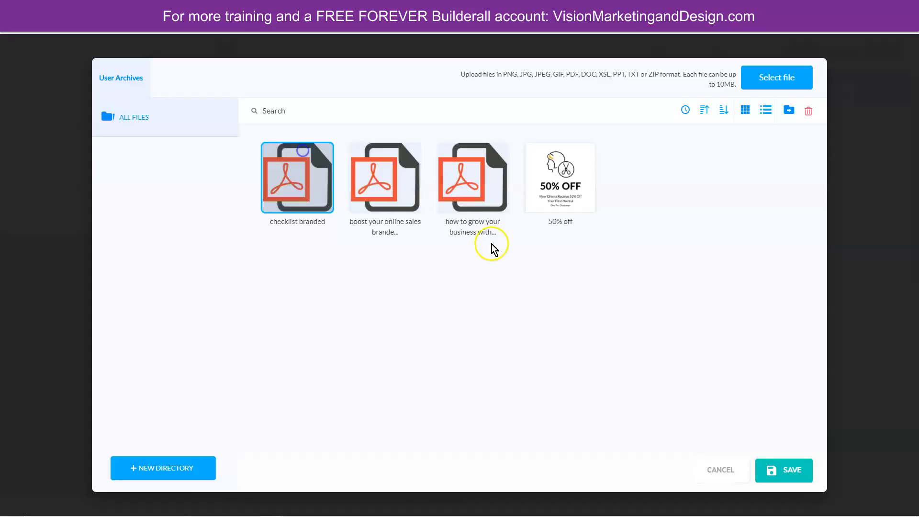
click(779, 475)
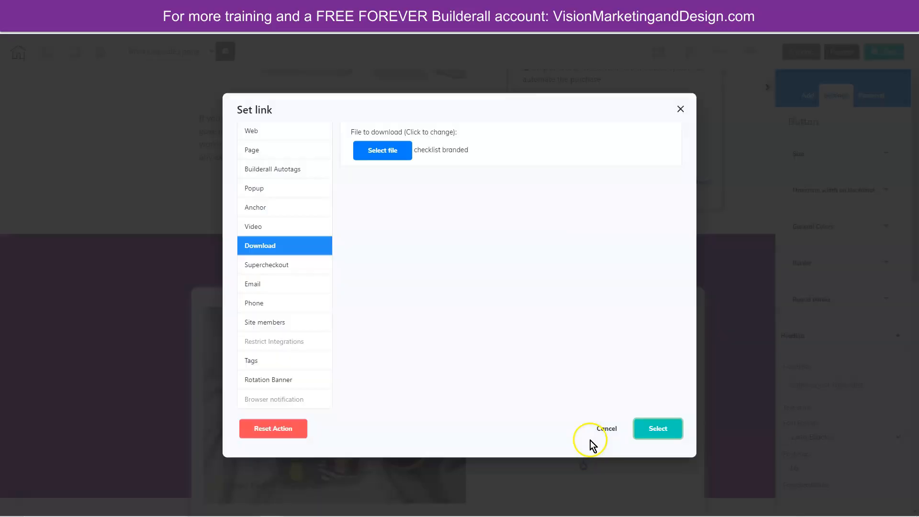
click(672, 433)
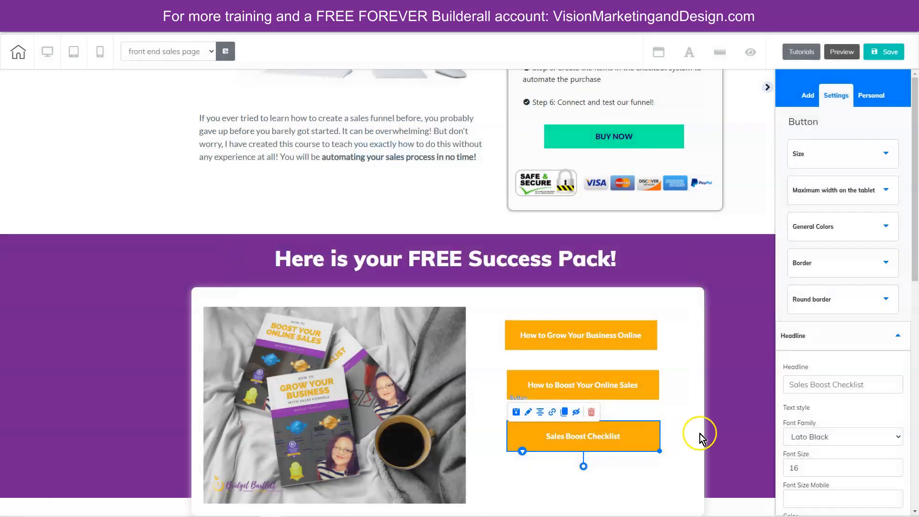
click(883, 51)
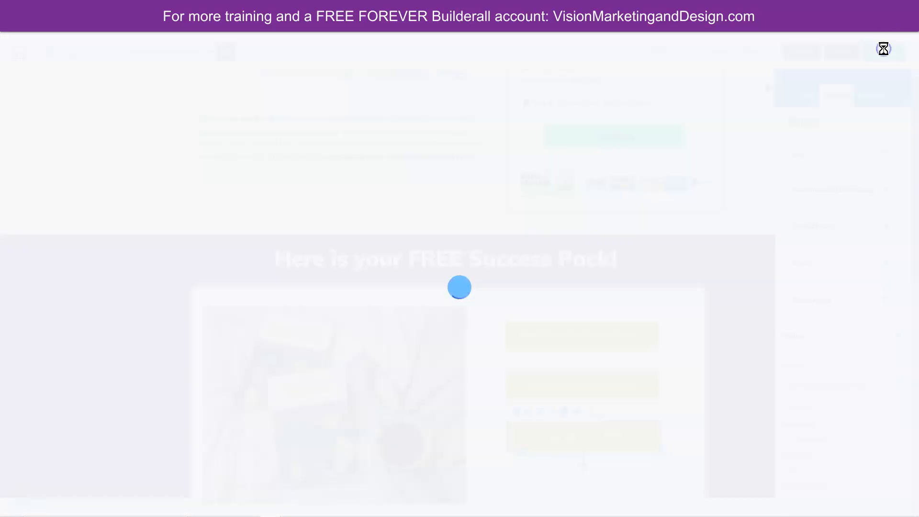
- Set the purple Success Pack panel's height to 750 and reposition its white box and heading slightly lower
click(545, 327)
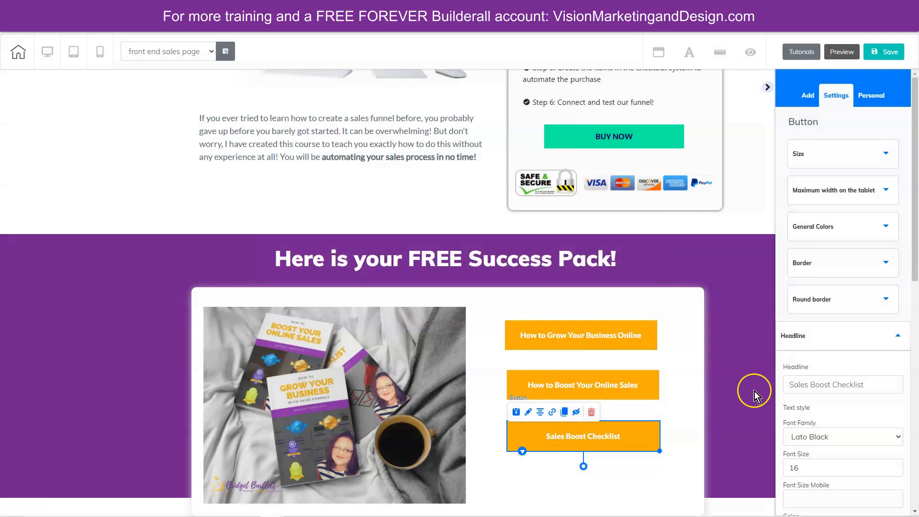
click(730, 456)
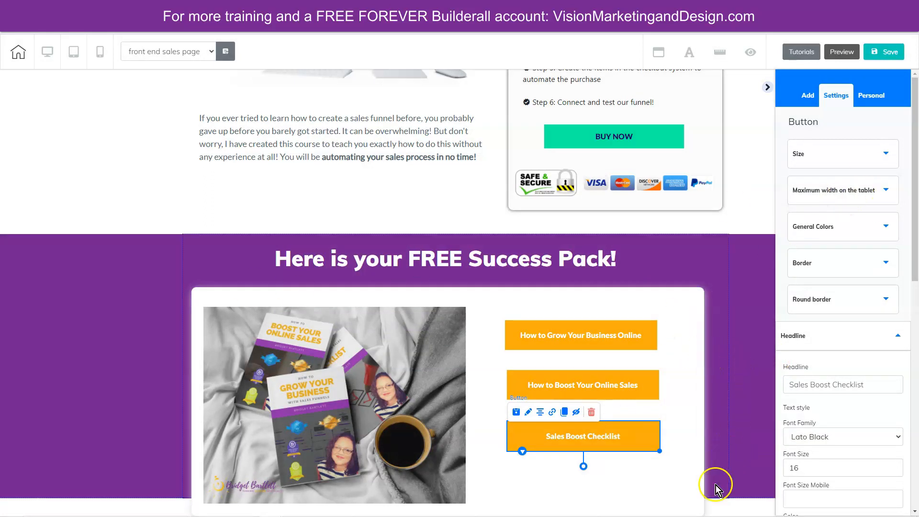
mouse_move(693, 332)
mouse_down()
mouse_move(664, 283)
mouse_move(684, 301)
mouse_move(688, 329)
mouse_up()
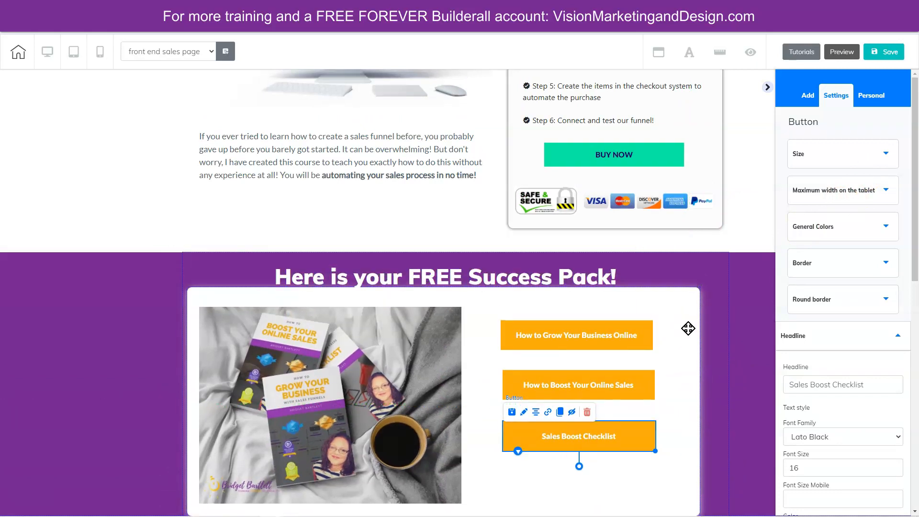
click(743, 300)
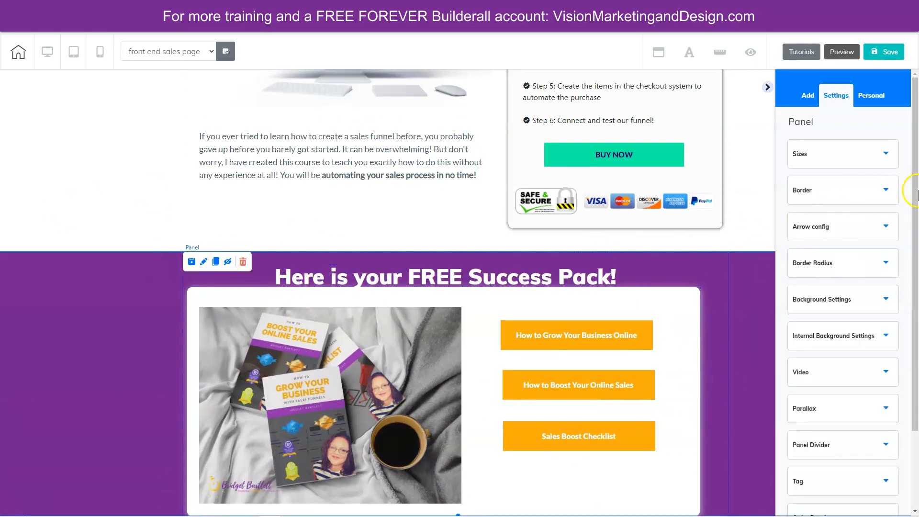
click(205, 262)
click(850, 153)
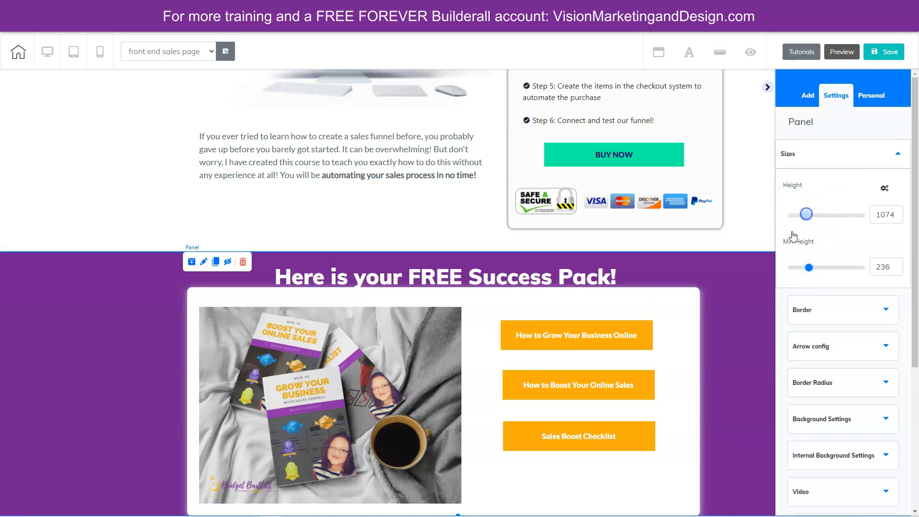
scroll(732, 335, down, 4)
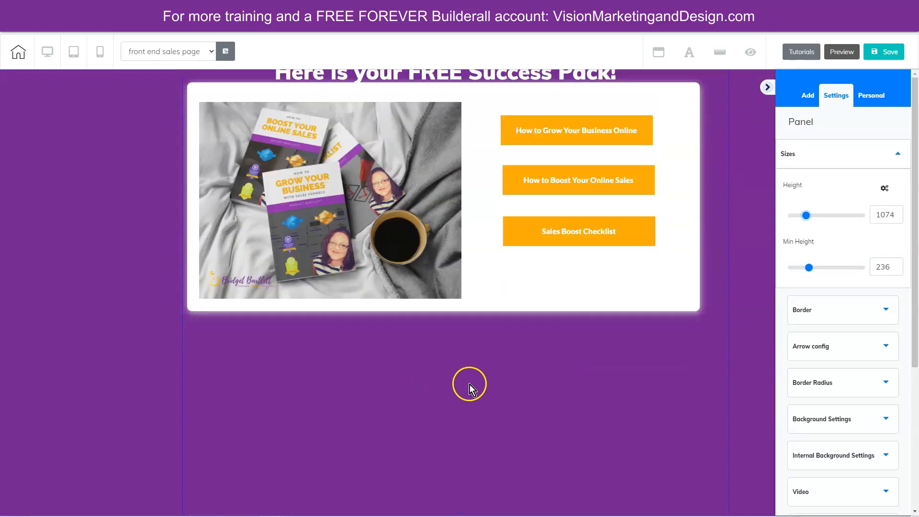
scroll(468, 388, down, 1)
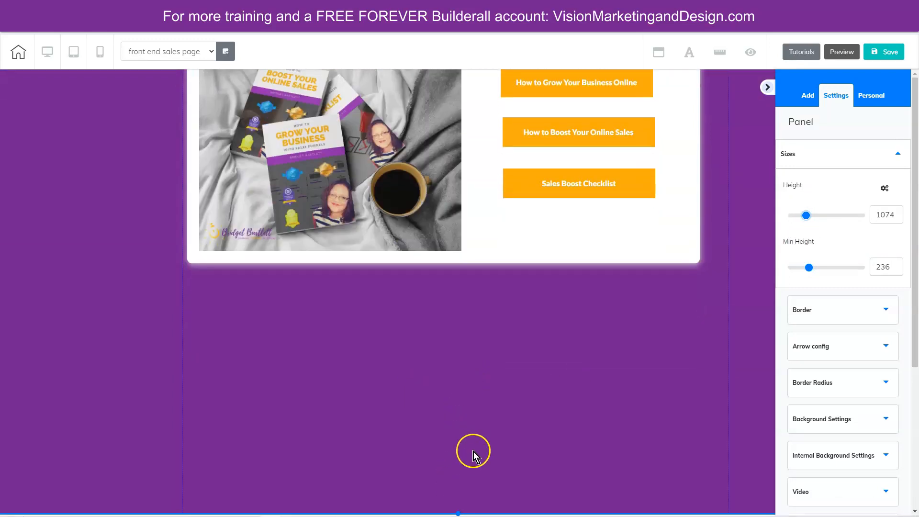
scroll(465, 474, up, 3)
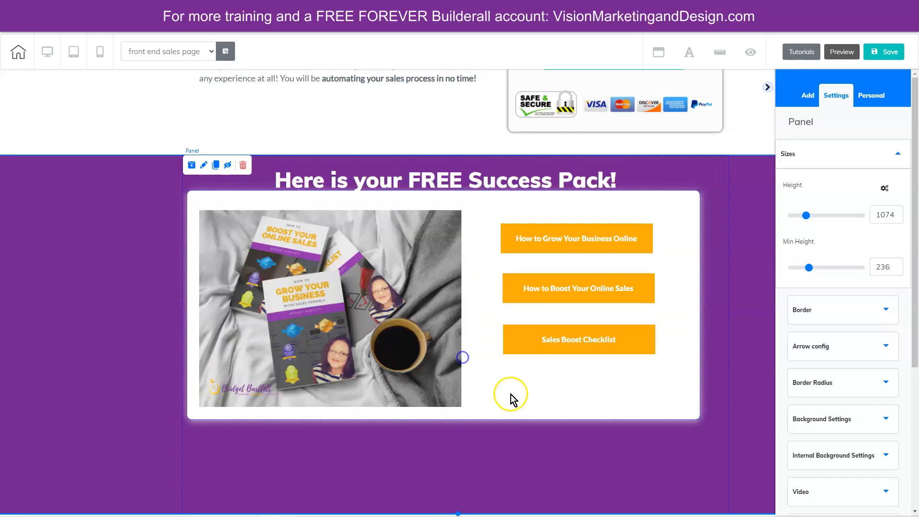
drag(532, 405, 536, 434)
drag(436, 177, 437, 187)
- Check the desktop page, switch the editor to the mobile layout and examine the order of its stacked elements
scroll(753, 316, up, 8)
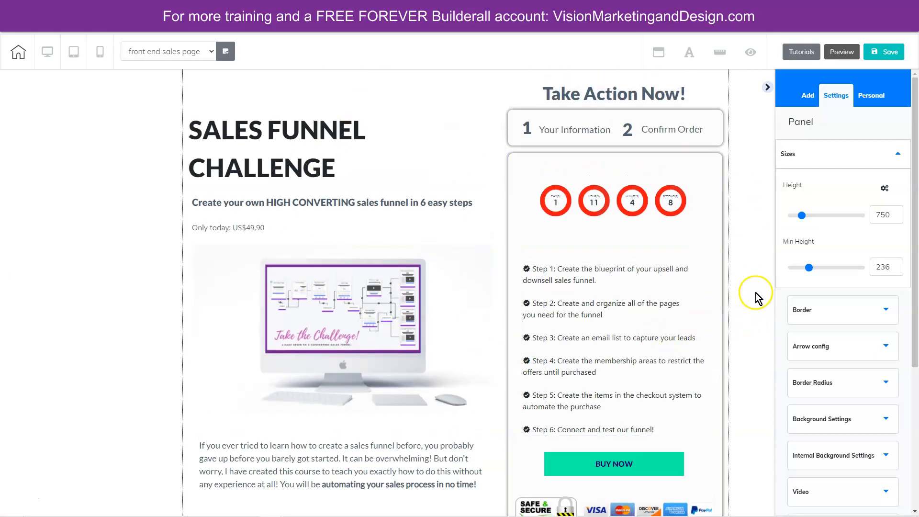
scroll(761, 321, down, 7)
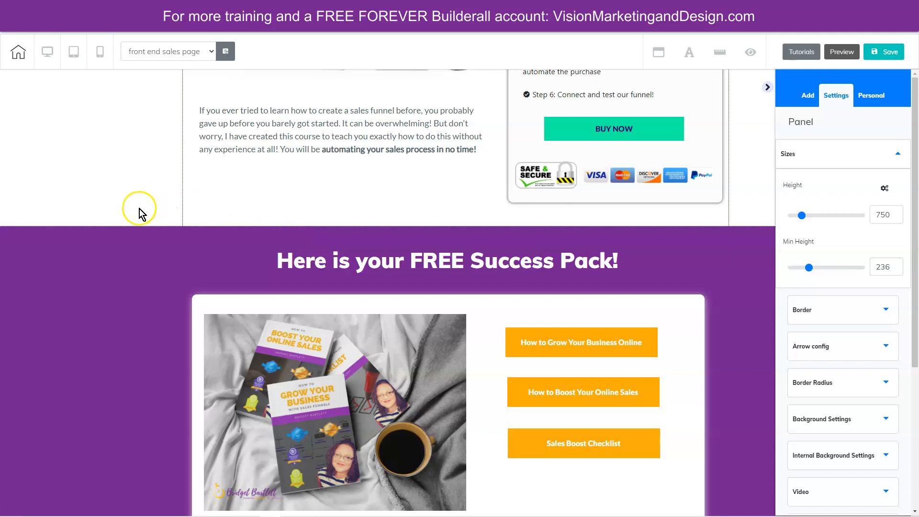
scroll(139, 213, up, 7)
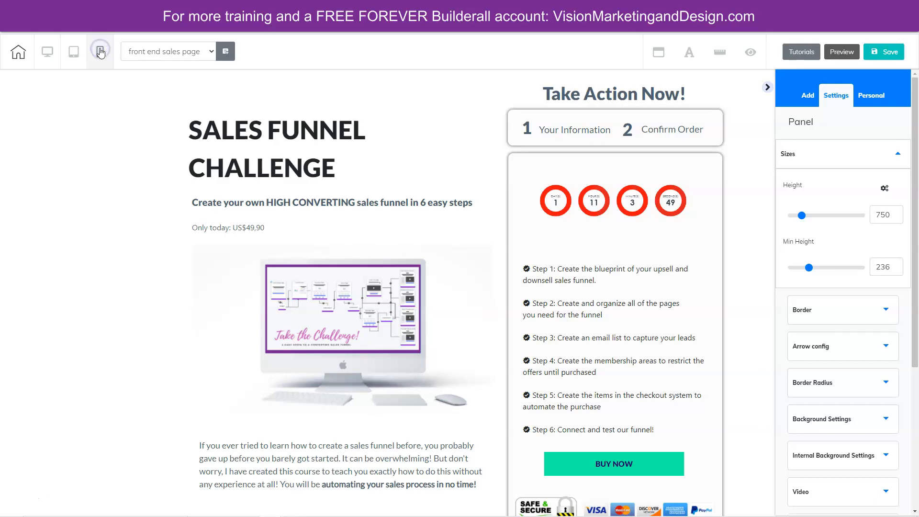
click(102, 55)
scroll(486, 265, down, 3)
scroll(568, 329, down, 7)
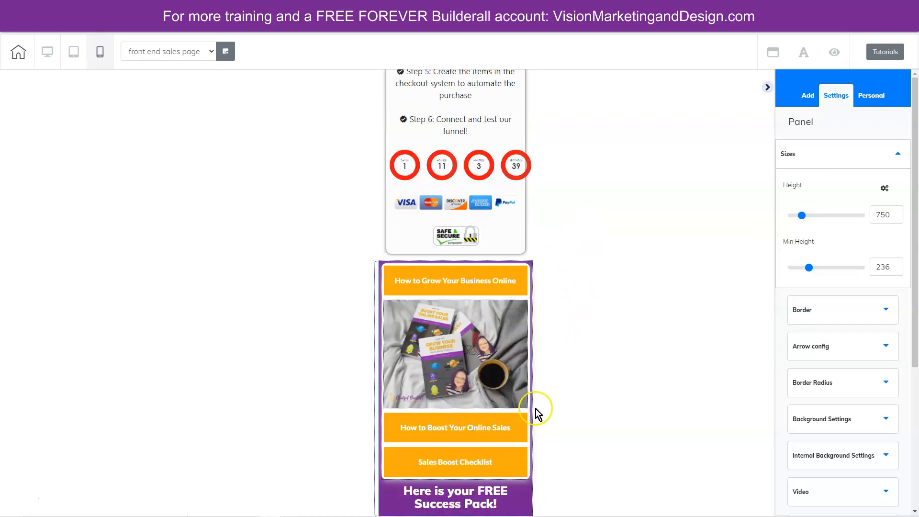
scroll(576, 254, up, 10)
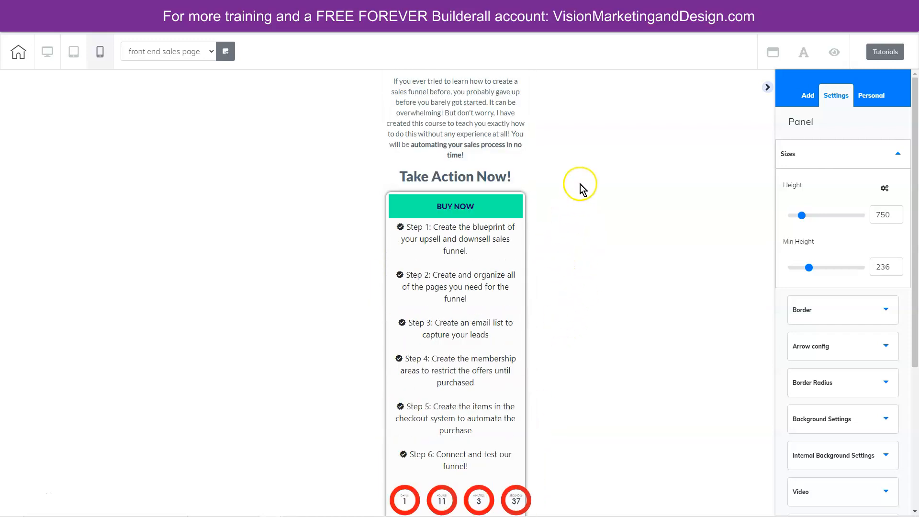
click(455, 381)
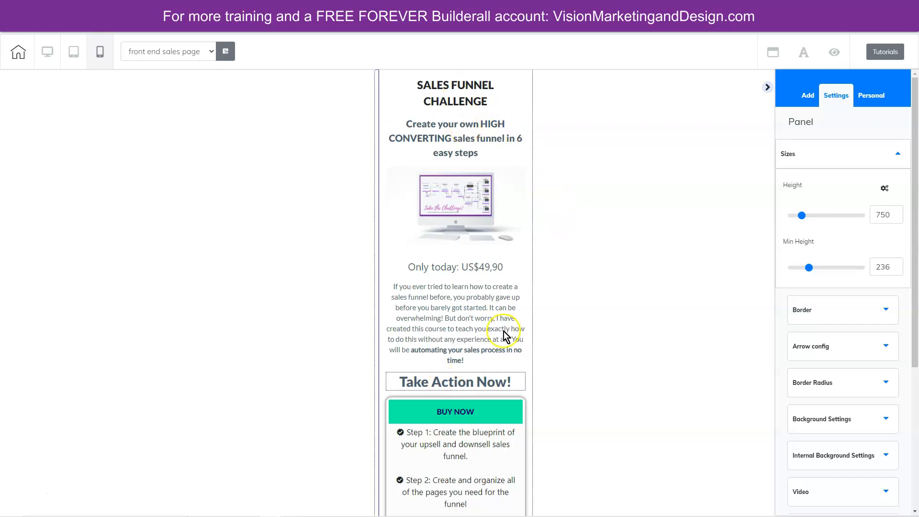
- Reorder the mobile checkout box so the BUY NOW button sits directly below the Step 6 text
scroll(429, 280, down, 5)
click(460, 123)
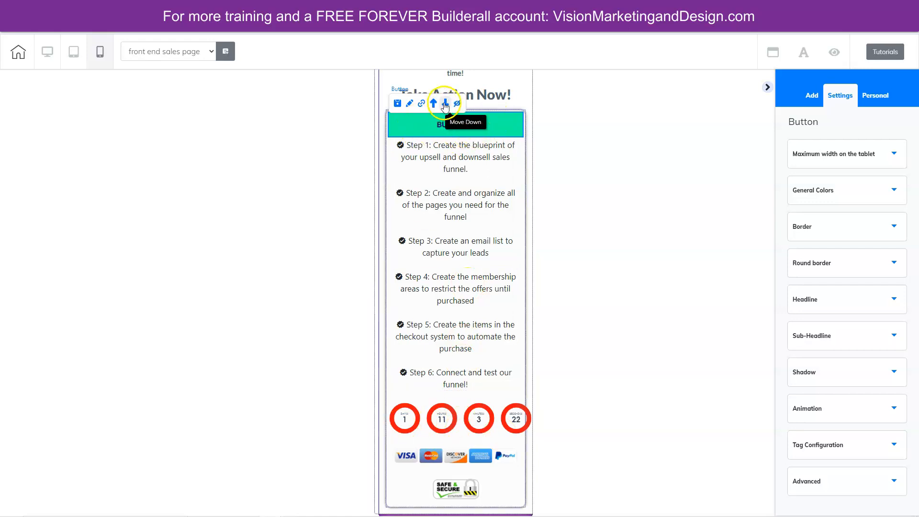
click(445, 106)
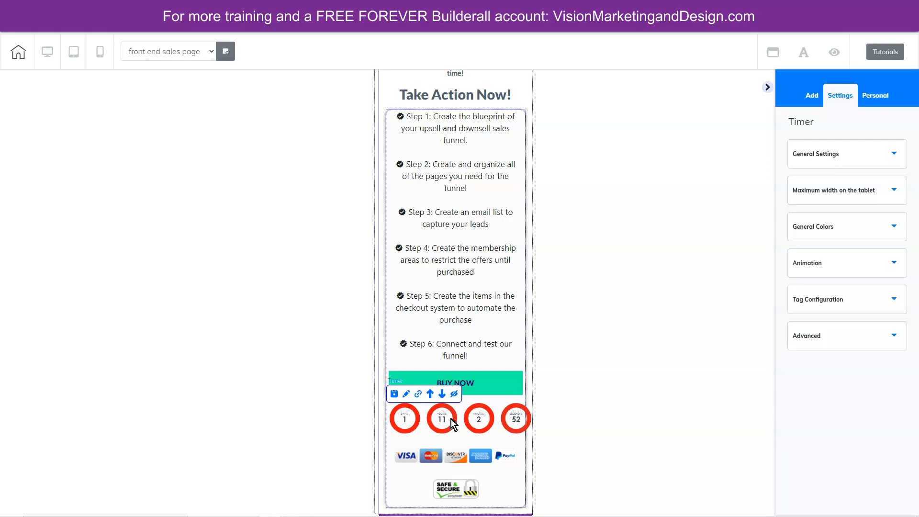
- Move the countdown timer up to the top of the mobile checkout box, above the Step 1 text
click(451, 418)
click(430, 395)
click(449, 386)
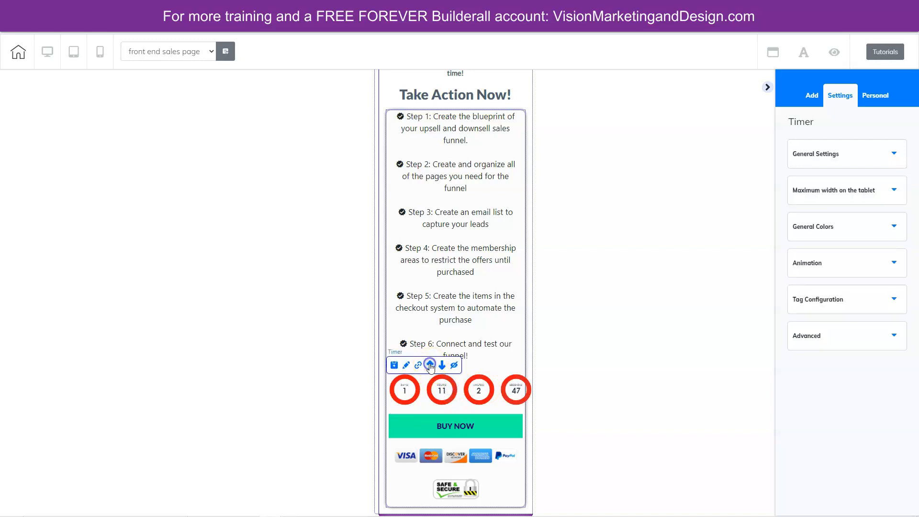
click(430, 365)
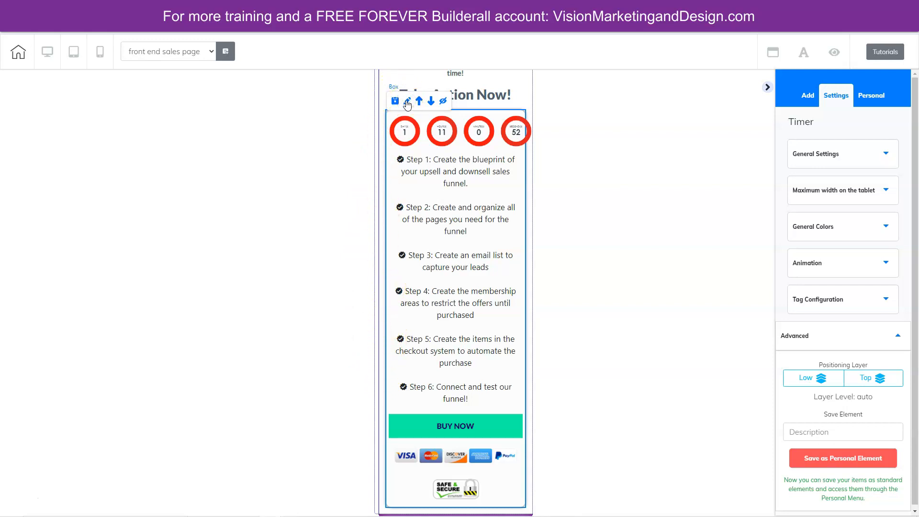
- Set the checkout box's left and right lateral spacing to 0 and left-align the six-step text on mobile
click(849, 318)
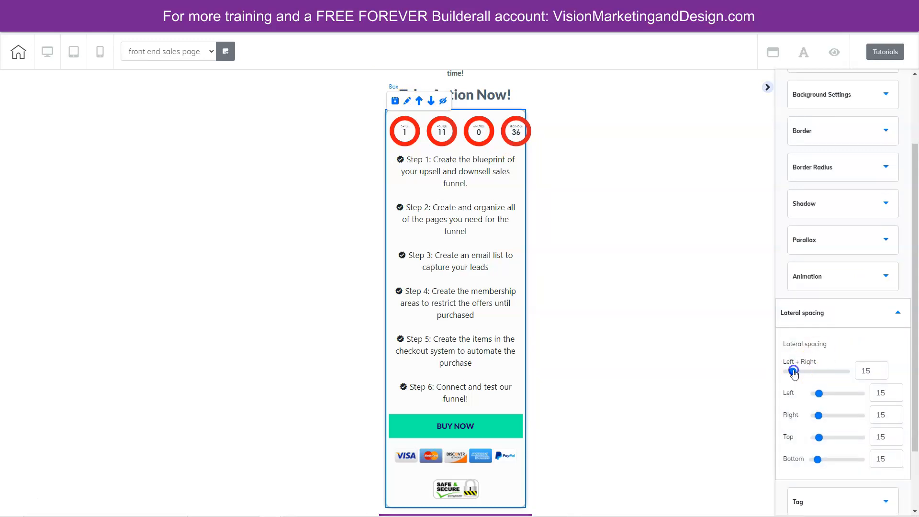
drag(795, 372, 785, 366)
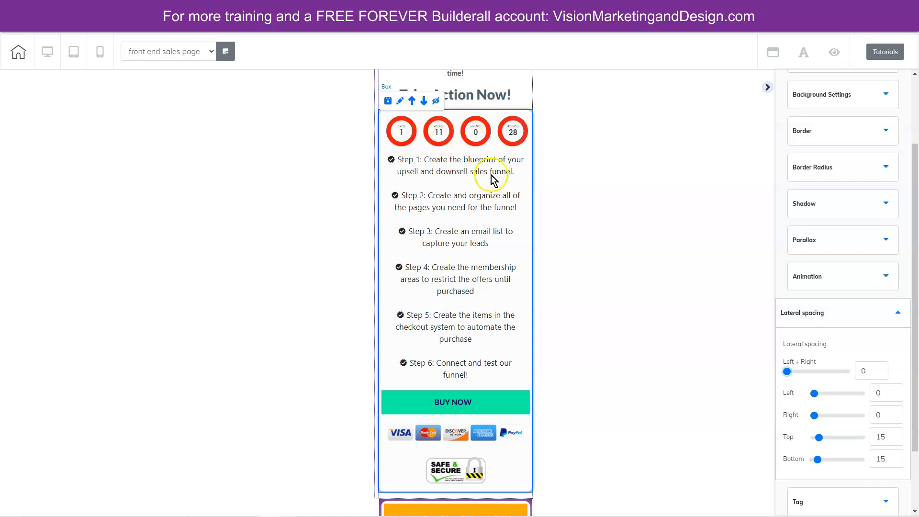
click(468, 213)
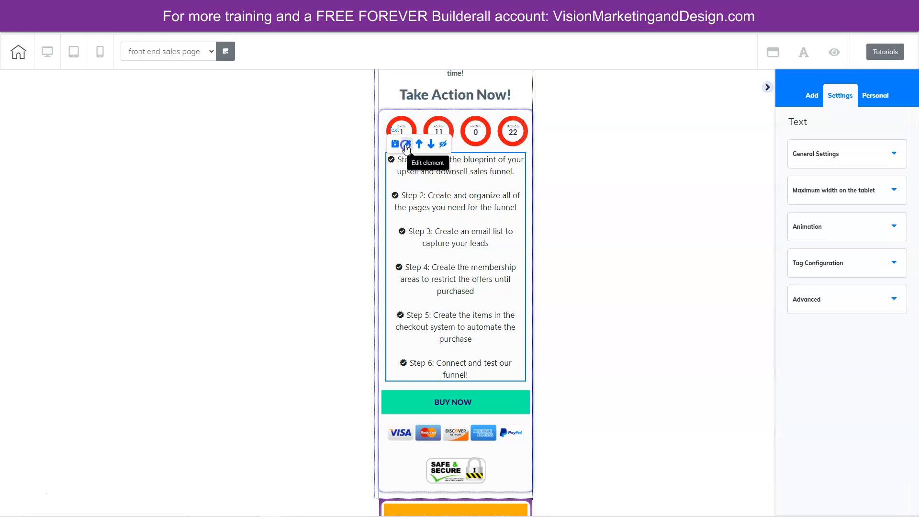
click(845, 154)
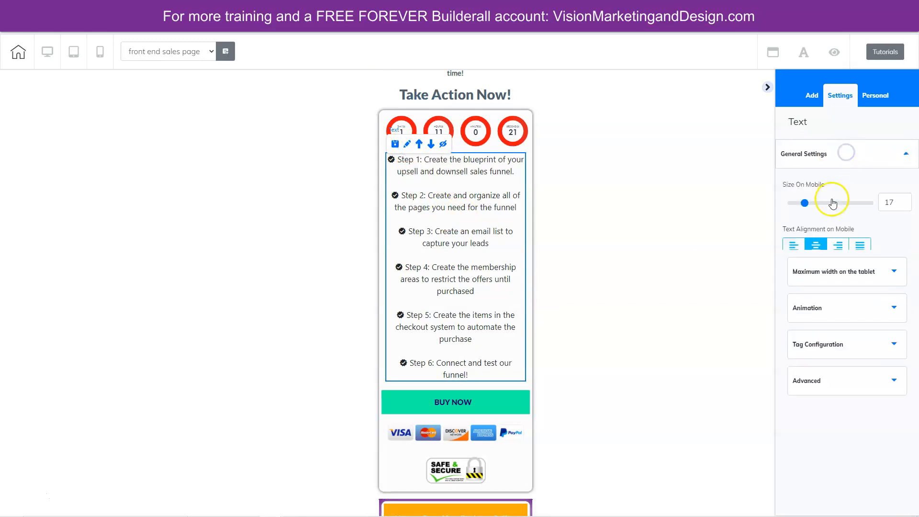
click(794, 245)
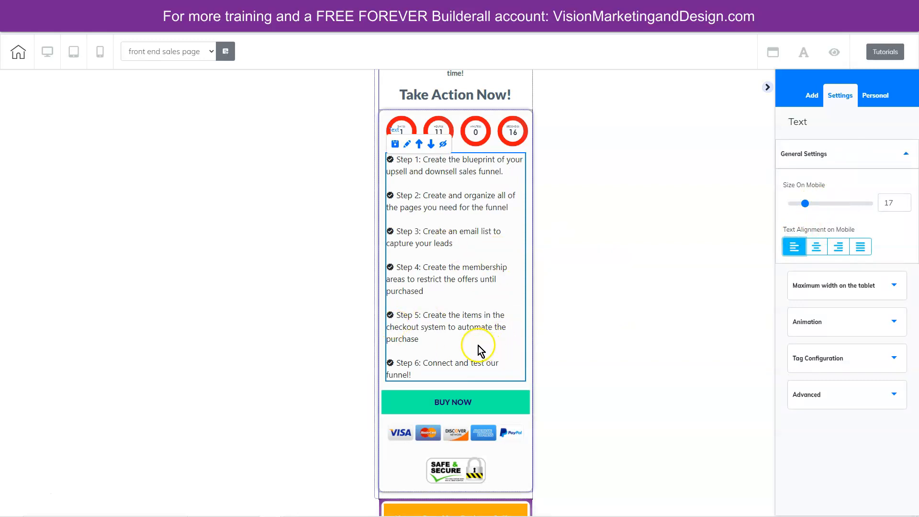
- Set the BUY NOW button's left and right lateral spacing to 28 in the mobile layout
scroll(476, 335, down, 2)
click(467, 306)
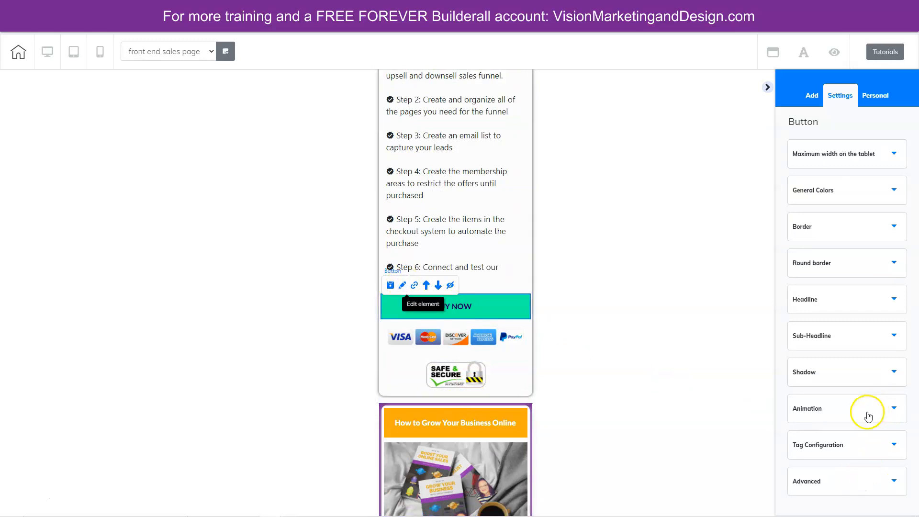
click(820, 477)
scroll(892, 396, down, 6)
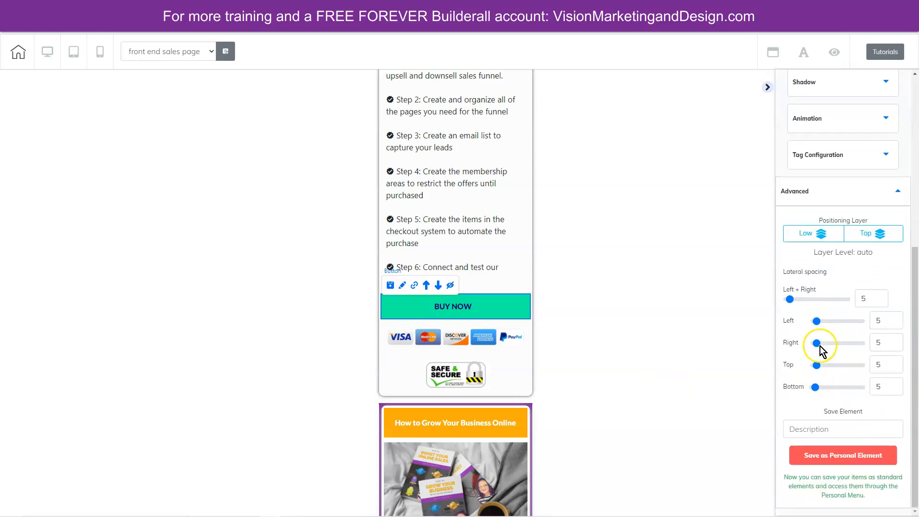
drag(792, 299, 804, 296)
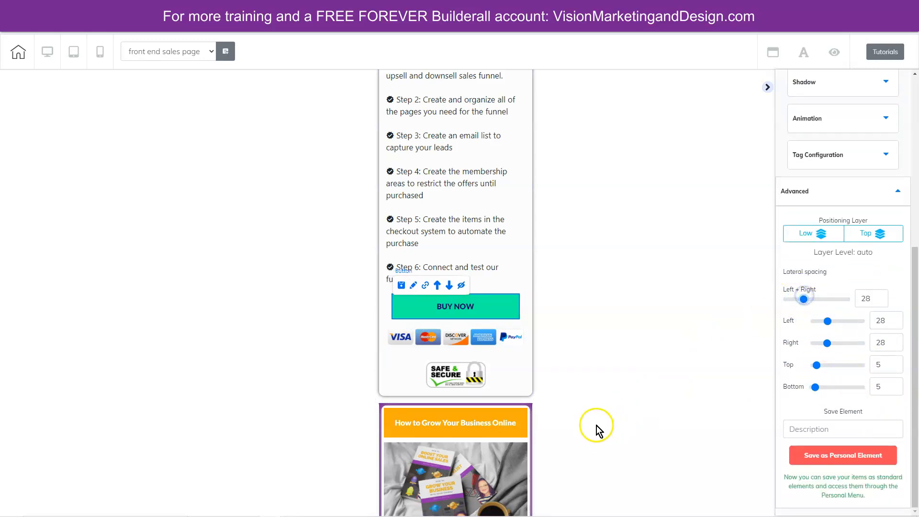
- Move the ebook image above the How to Grow Your Business Online button in the mobile Success Pack box
scroll(591, 397, down, 3)
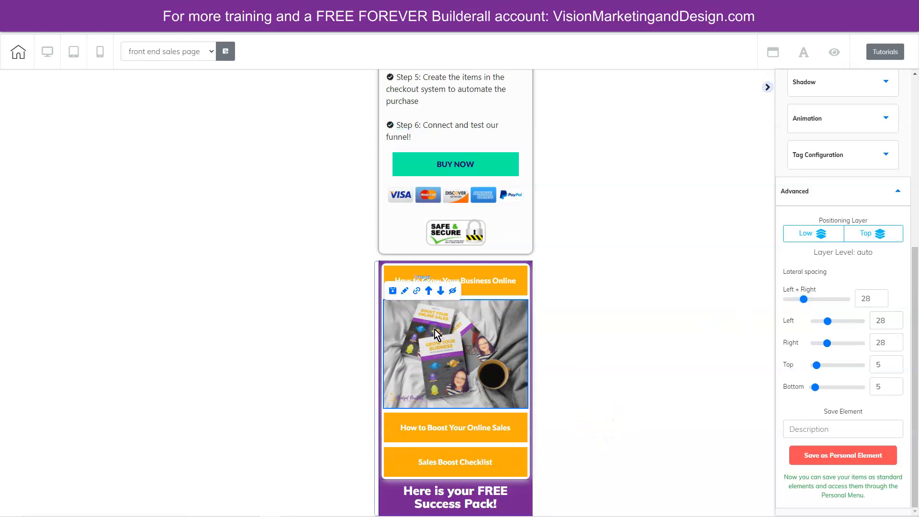
click(428, 290)
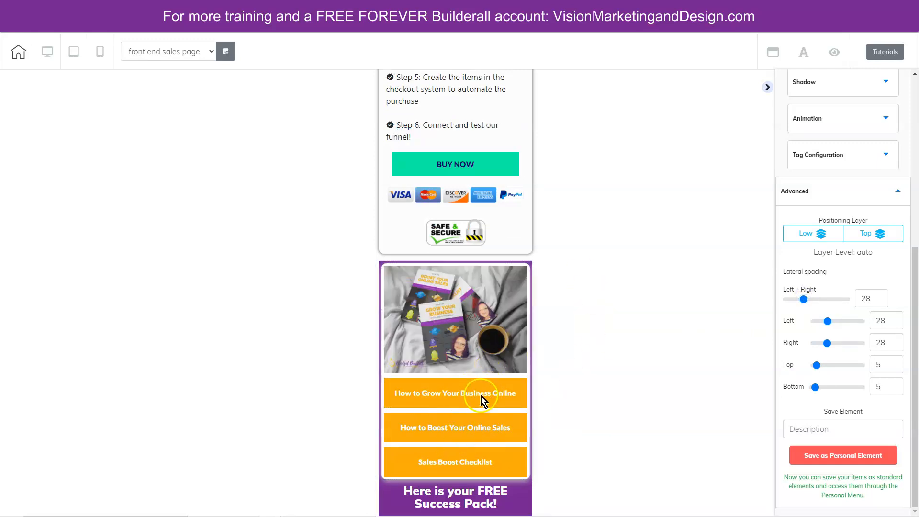
- Set the ebook image's left and right lateral spacing to 29 in the mobile Success Pack box
mouse_move(462, 337)
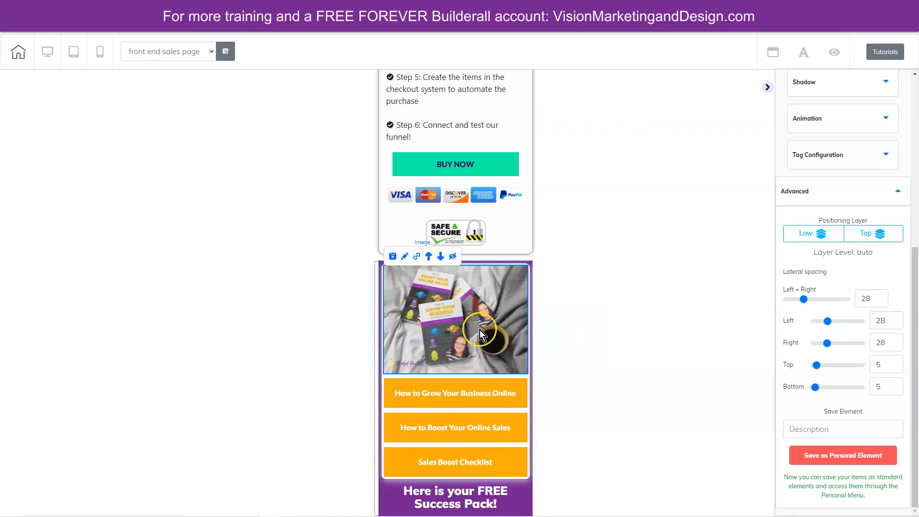
click(405, 257)
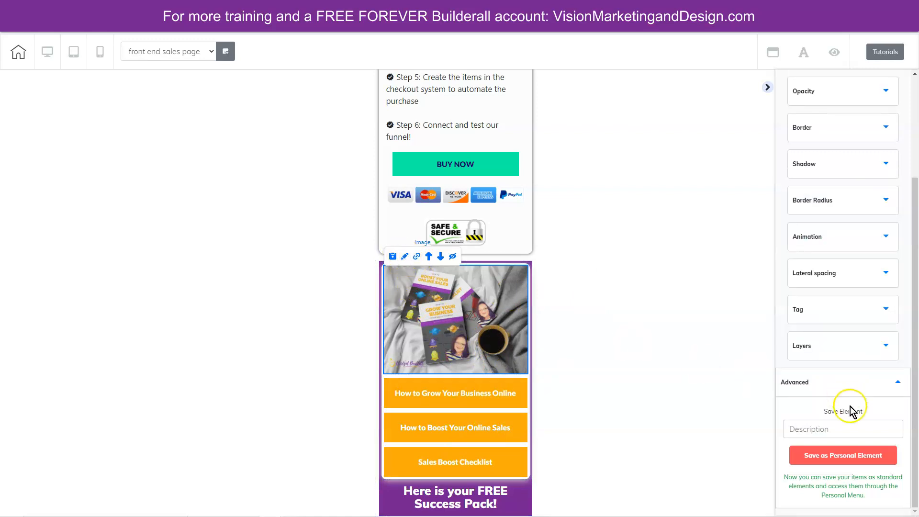
click(862, 277)
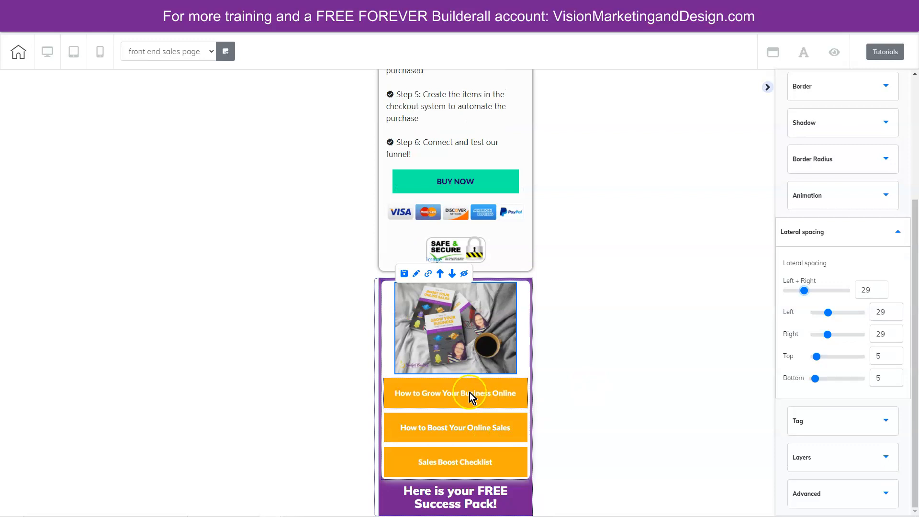
- Set the How to Grow Your Business Online button's left and right lateral spacing to 20 in the mobile layout
click(463, 389)
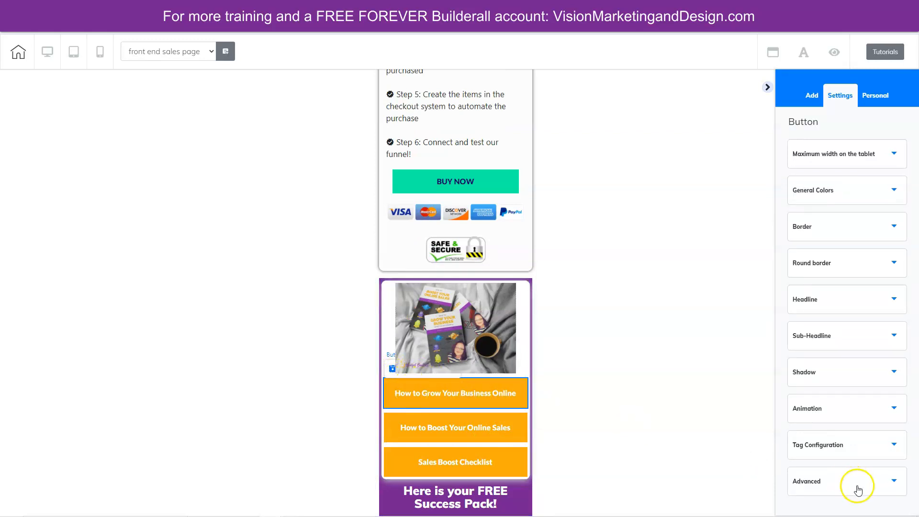
click(842, 477)
scroll(892, 444, down, 6)
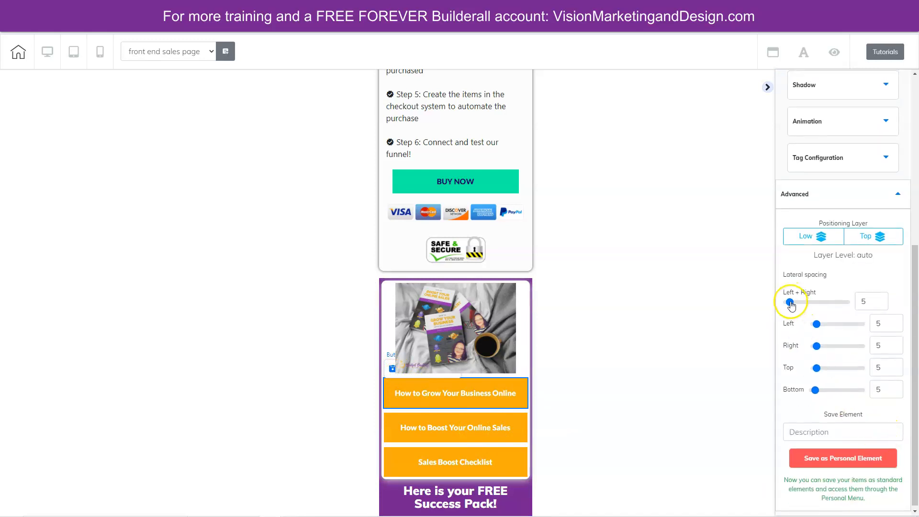
drag(791, 303, 798, 303)
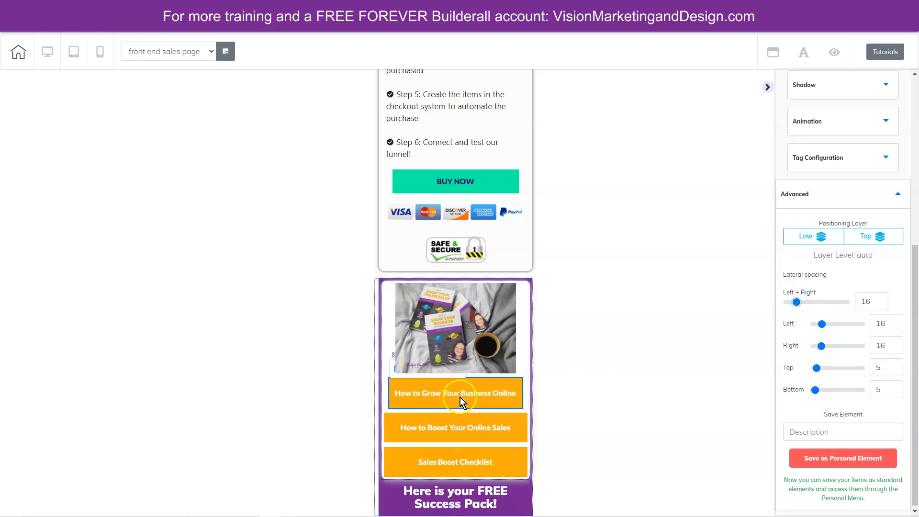
click(883, 299)
click(883, 299)
click(883, 299)
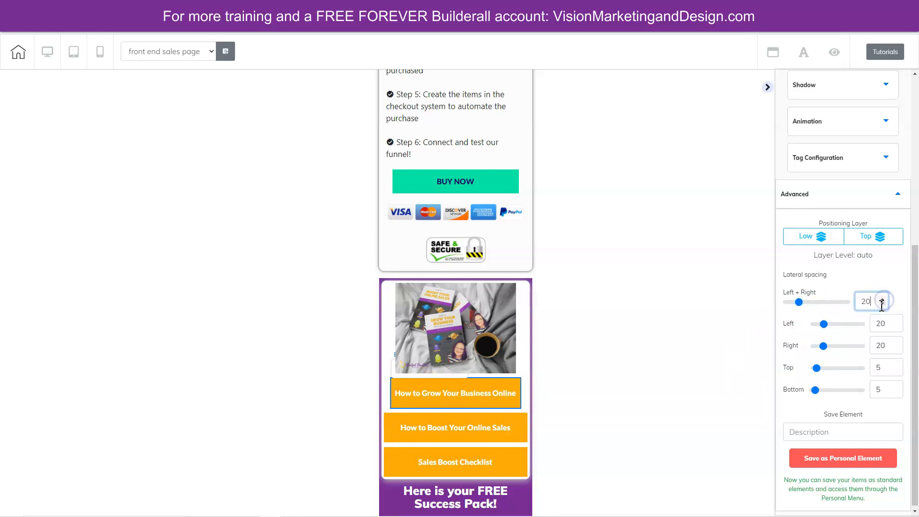
- Set the How to Boost Your Online Sales button's left and right lateral spacing to 20, matching the button above it
click(428, 439)
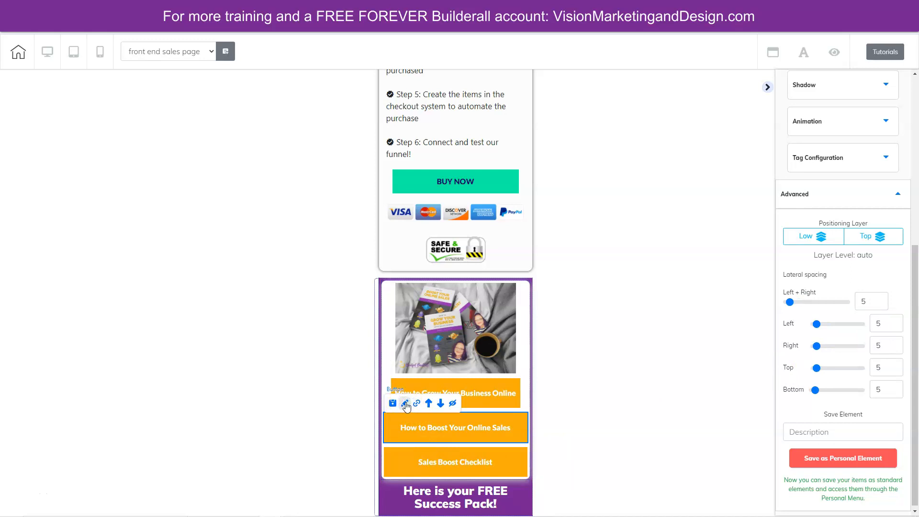
click(884, 299)
click(883, 300)
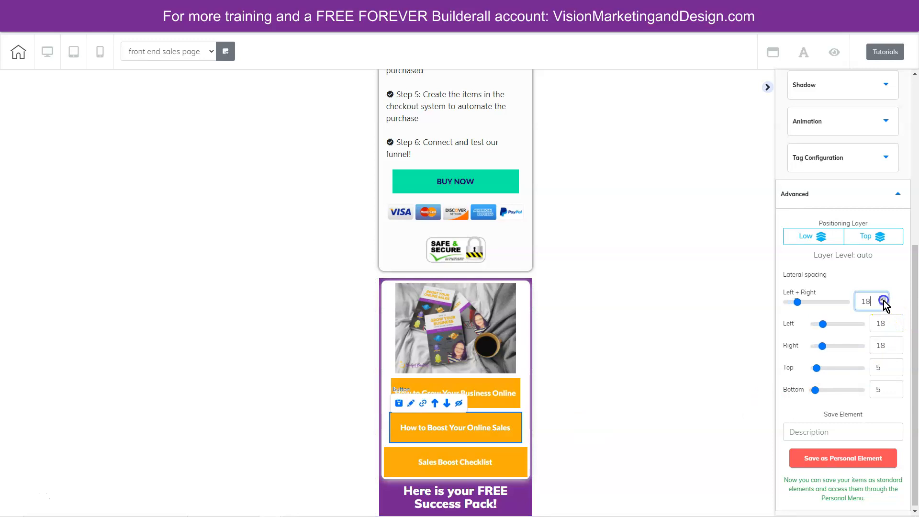
- Set the Sales Boost Checklist button's left and right lateral spacing to 20 and slightly increase its bottom spacing
click(464, 467)
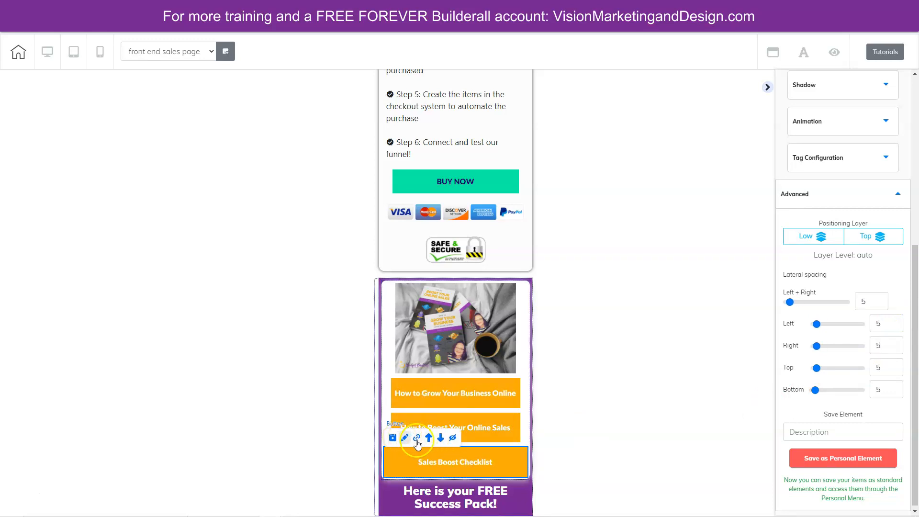
drag(866, 302, 856, 303)
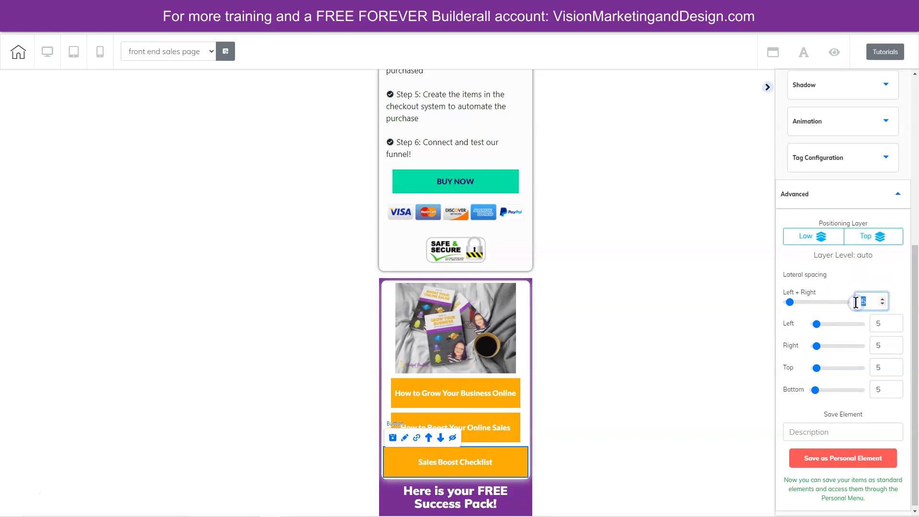
text(20)
click(633, 383)
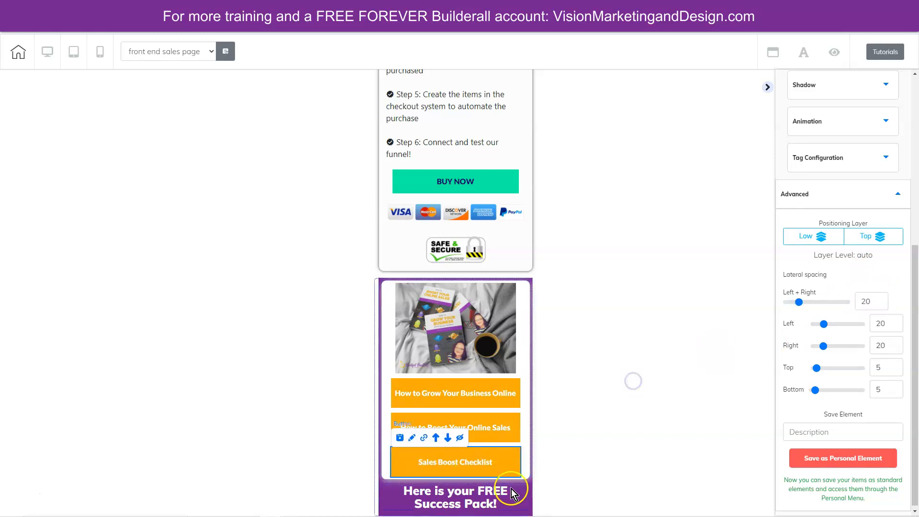
click(410, 474)
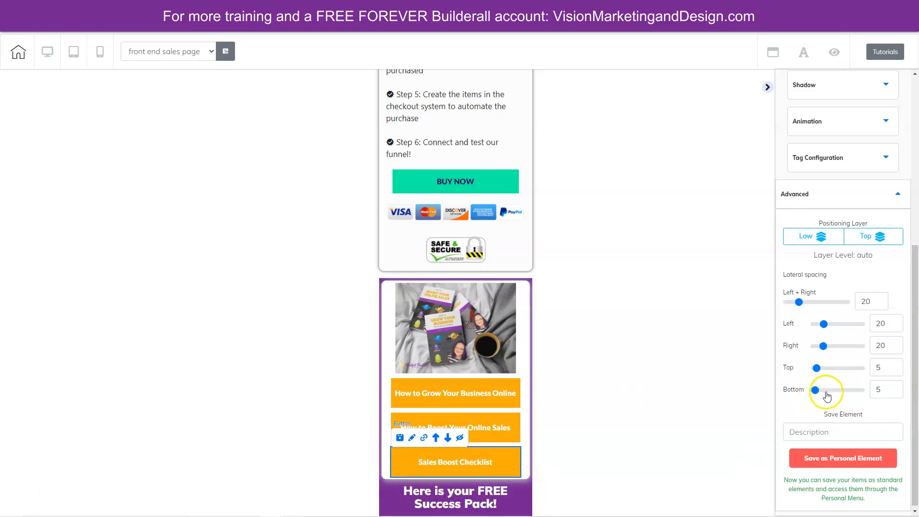
mouse_move(815, 390)
mouse_down()
mouse_move(831, 388)
mouse_move(820, 389)
mouse_up()
- Move the "Here is your FREE Success Pack!" heading above the white download box in the mobile layout
click(444, 499)
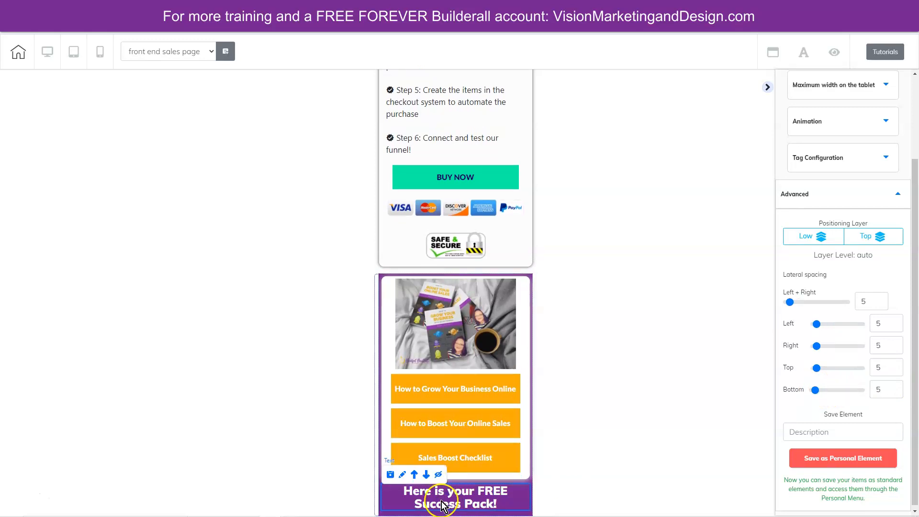
click(414, 475)
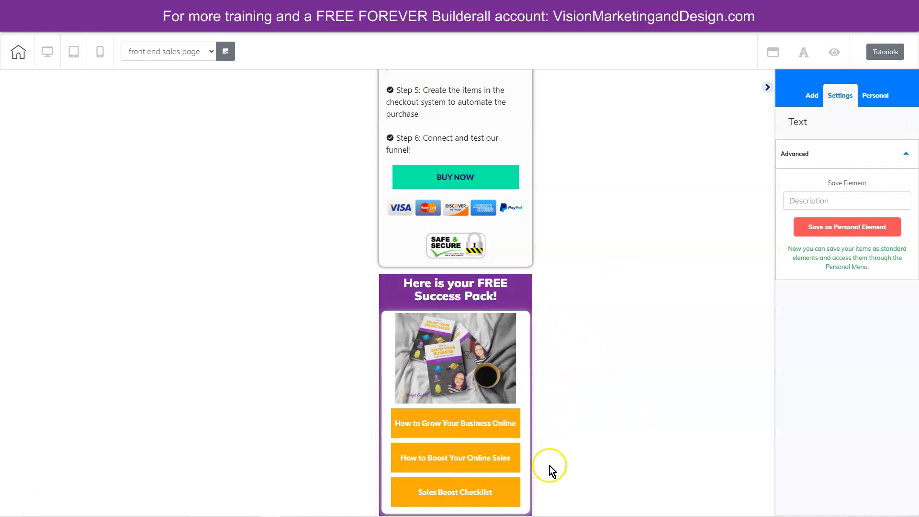
scroll(550, 466, up, 10)
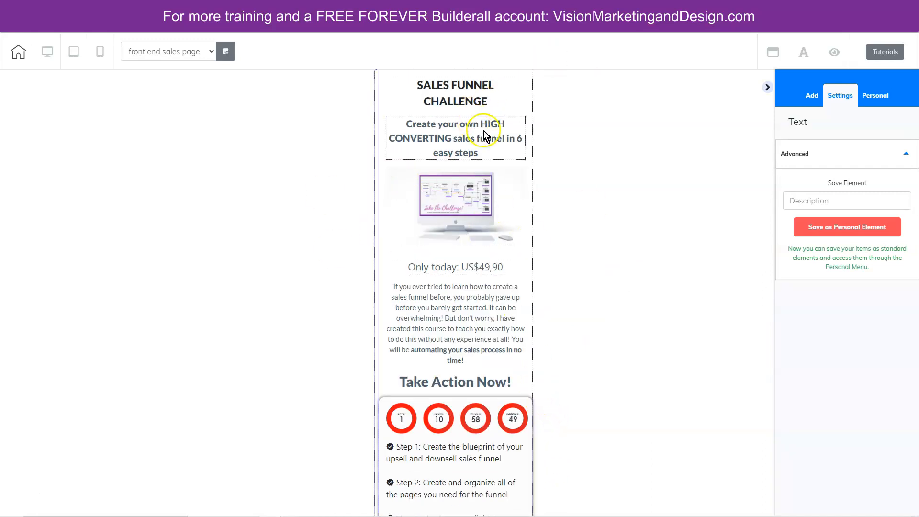
- Switch back to the desktop layout and save the front end sales page
click(50, 54)
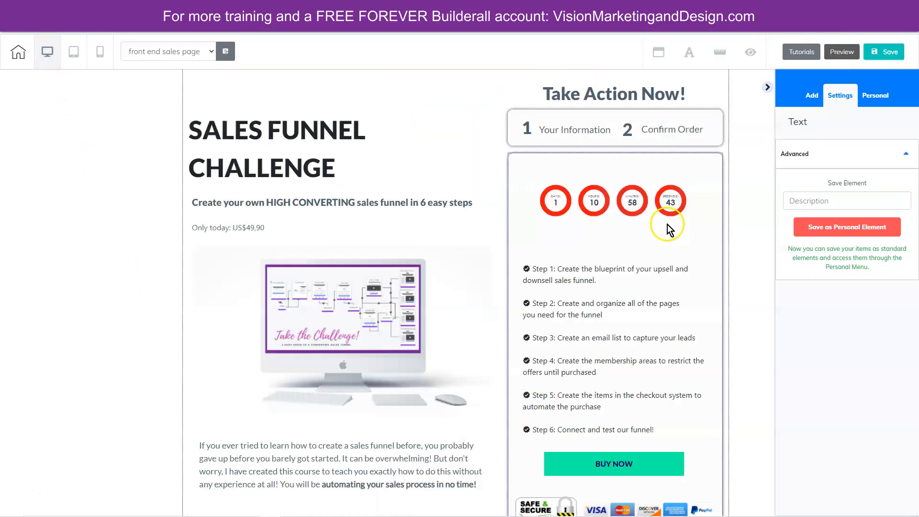
click(885, 52)
click(519, 317)
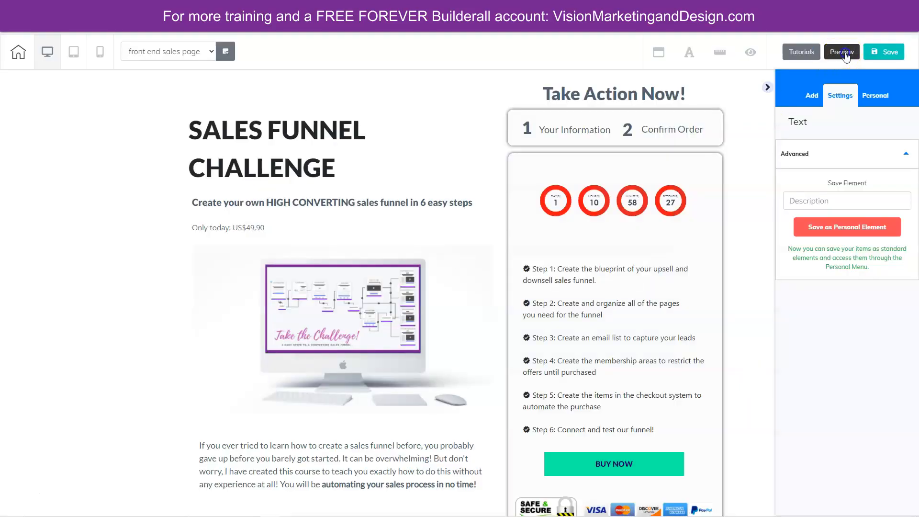
- Preview the front end sales page and review its headline, checkout panel, BUY NOW button and free Success Pack section
click(845, 53)
scroll(778, 371, down, 8)
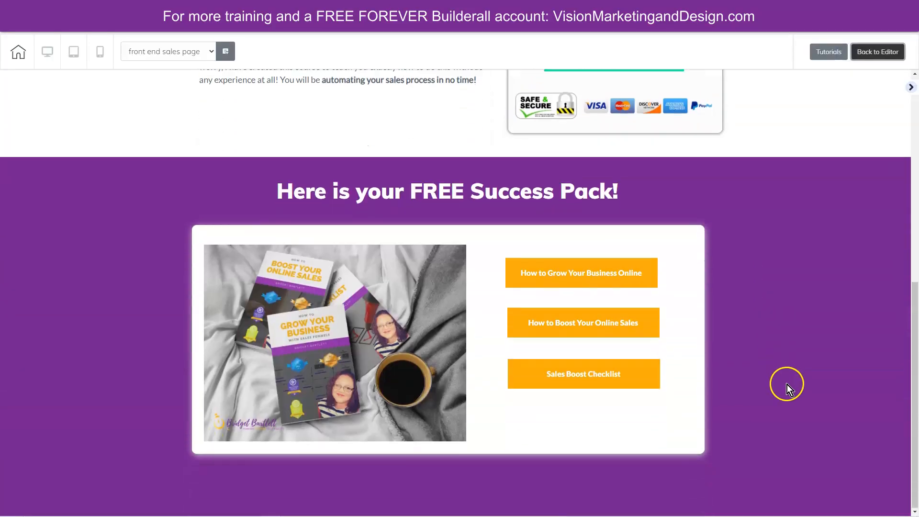
scroll(790, 388, up, 8)
scroll(791, 387, down, 8)
scroll(911, 351, up, 8)
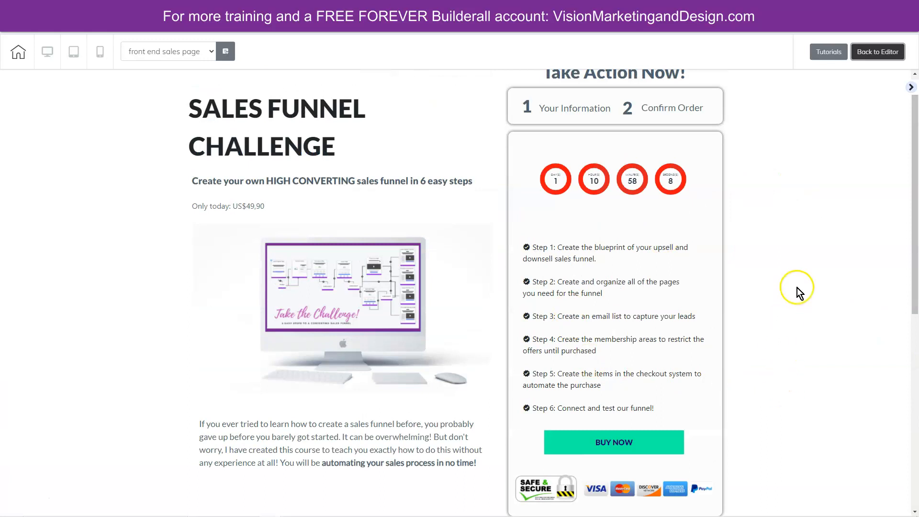
scroll(802, 323, up, 1)
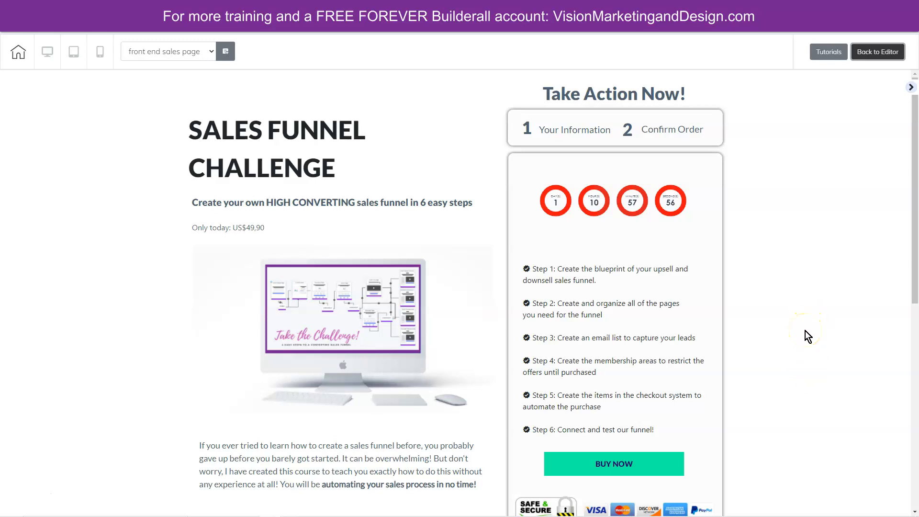
scroll(802, 337, down, 4)
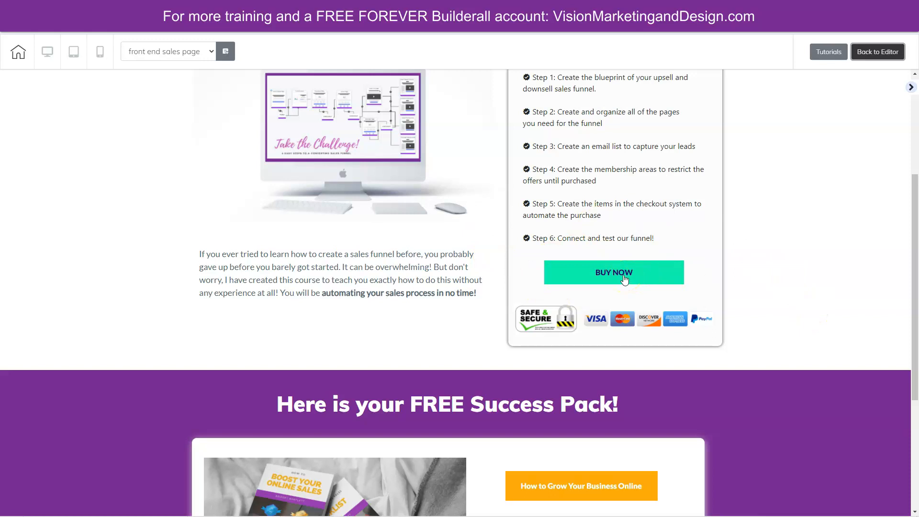
click(812, 365)
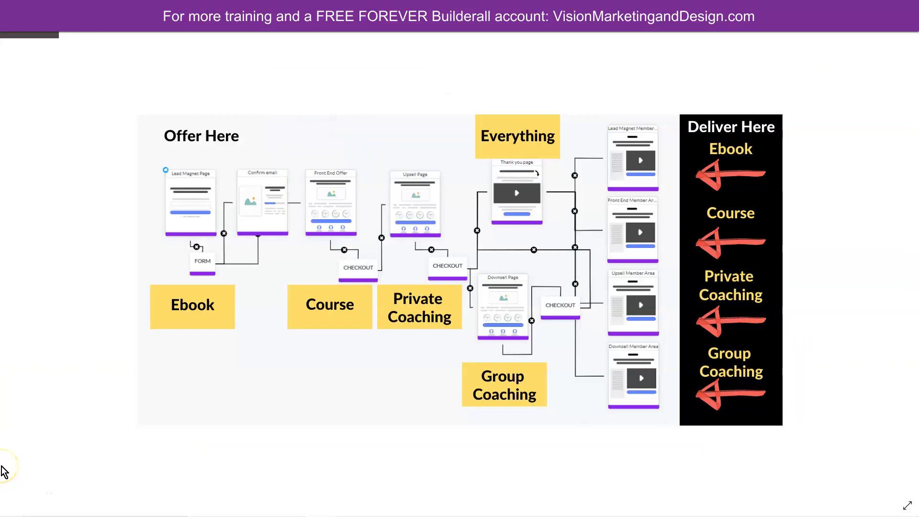